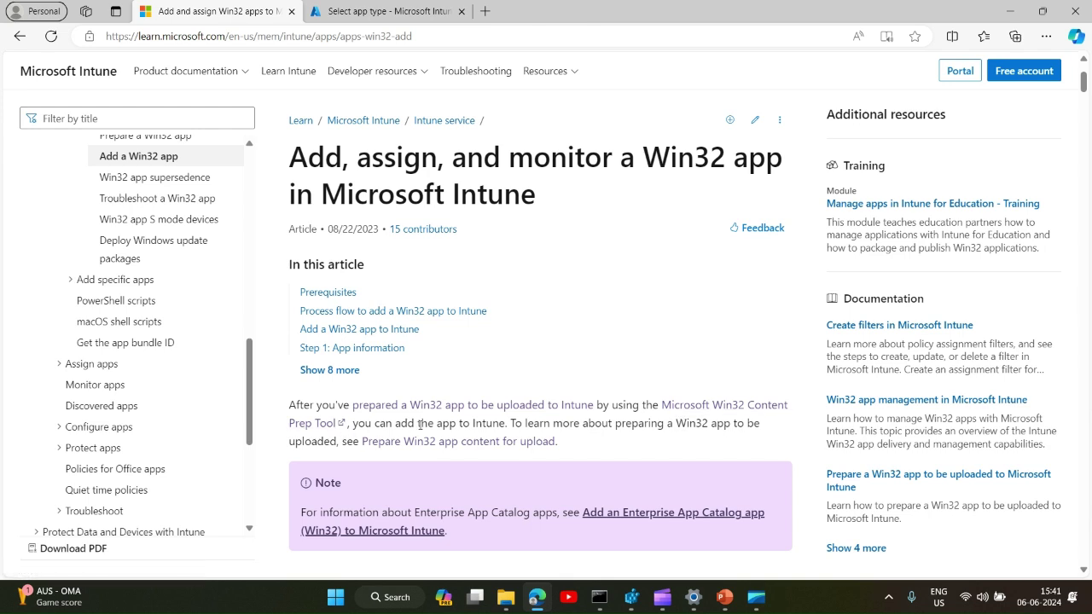
# Start a new Windows app (Win32) in the Intune admin center and browse for its app package file, then dismiss the file picker
pyautogui.click(401, 11)
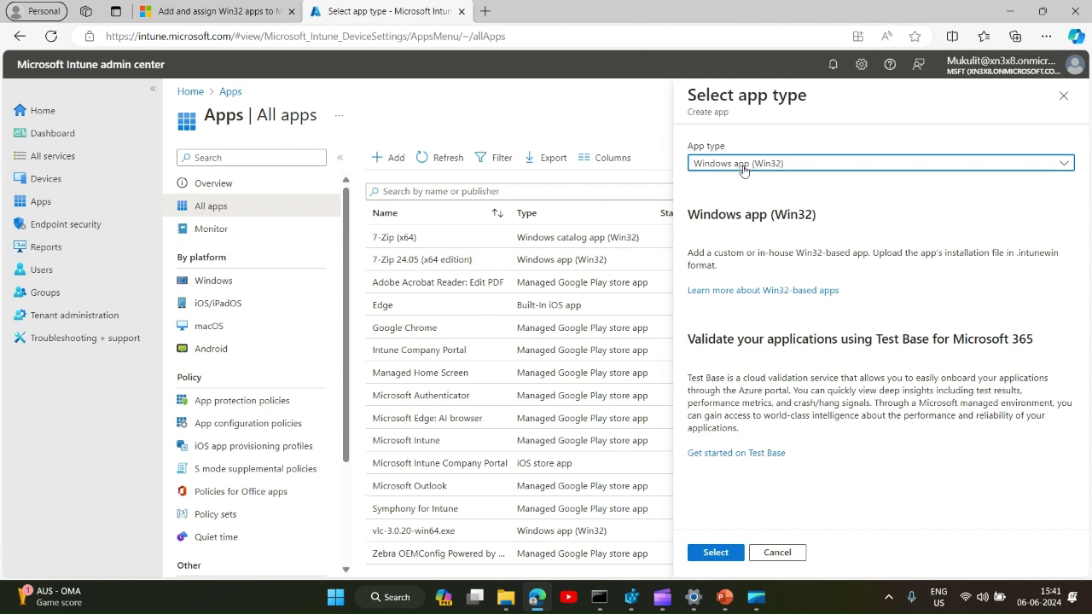
pyautogui.click(716, 553)
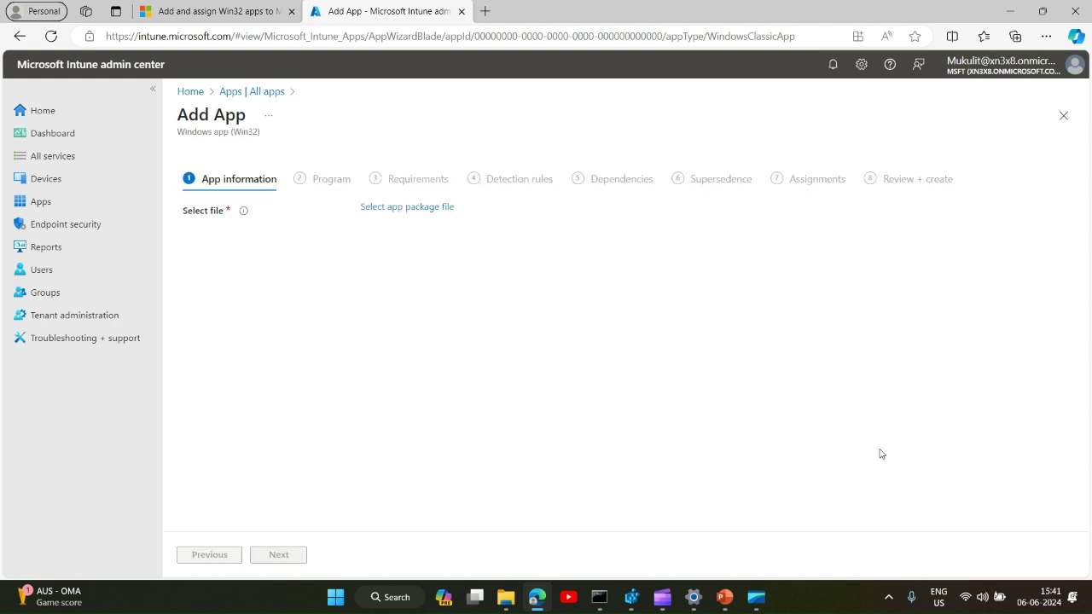
pyautogui.click(427, 207)
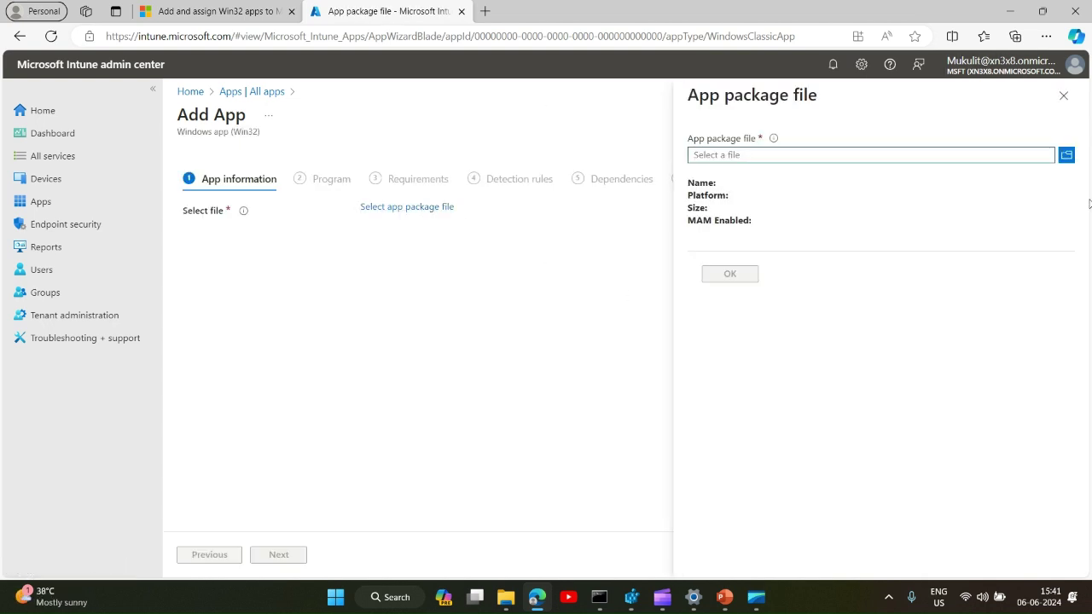
pyautogui.click(1066, 155)
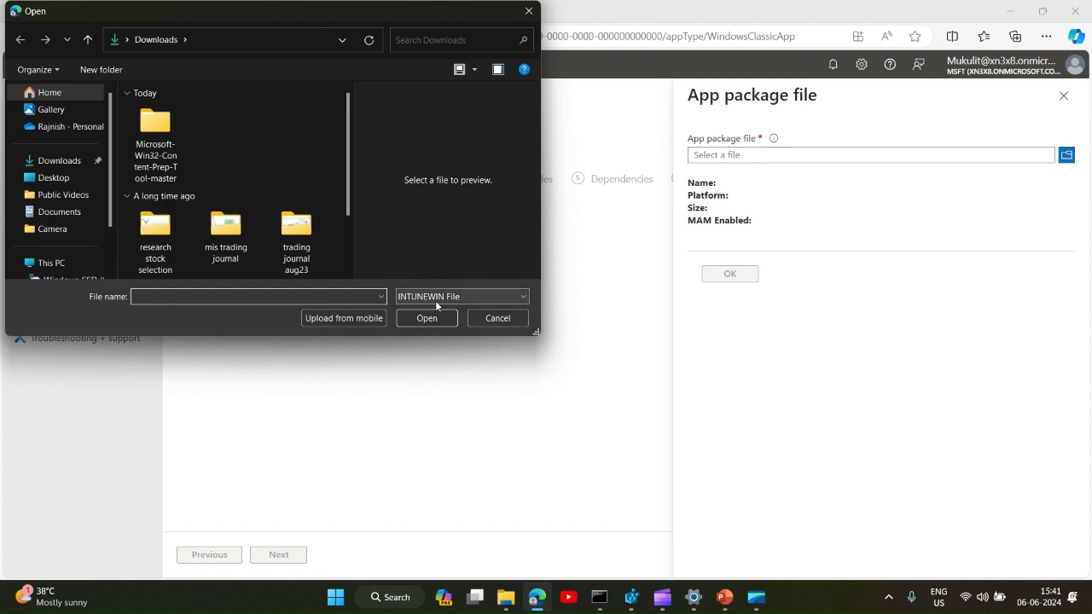
pyautogui.click(530, 12)
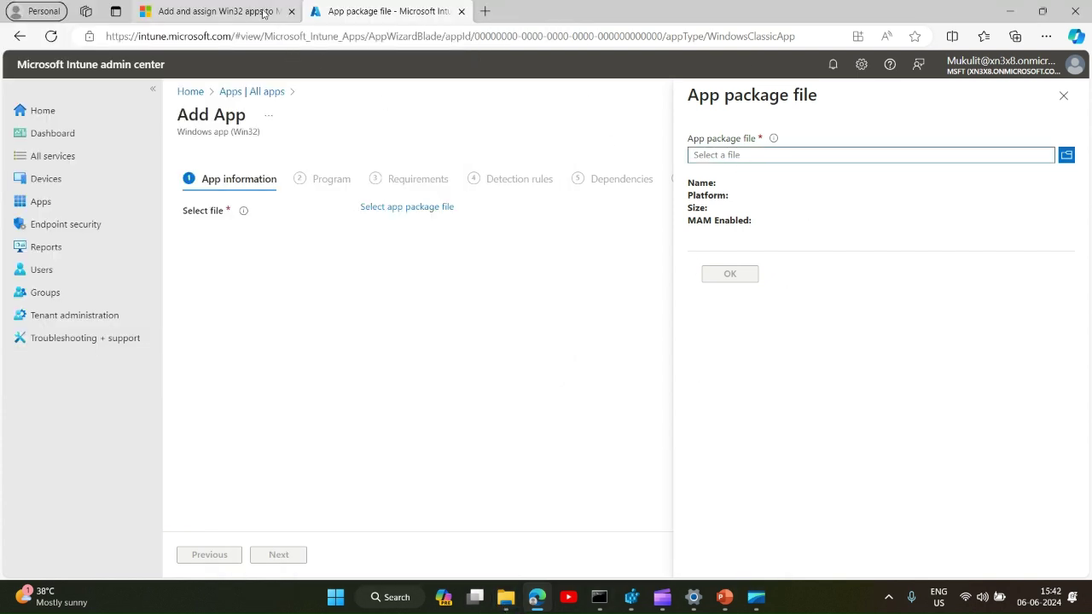
# Open the Microsoft Win32 Content Prep Tool repository from the Learn article and check its ZIP download option and the browser's download list
pyautogui.click(264, 14)
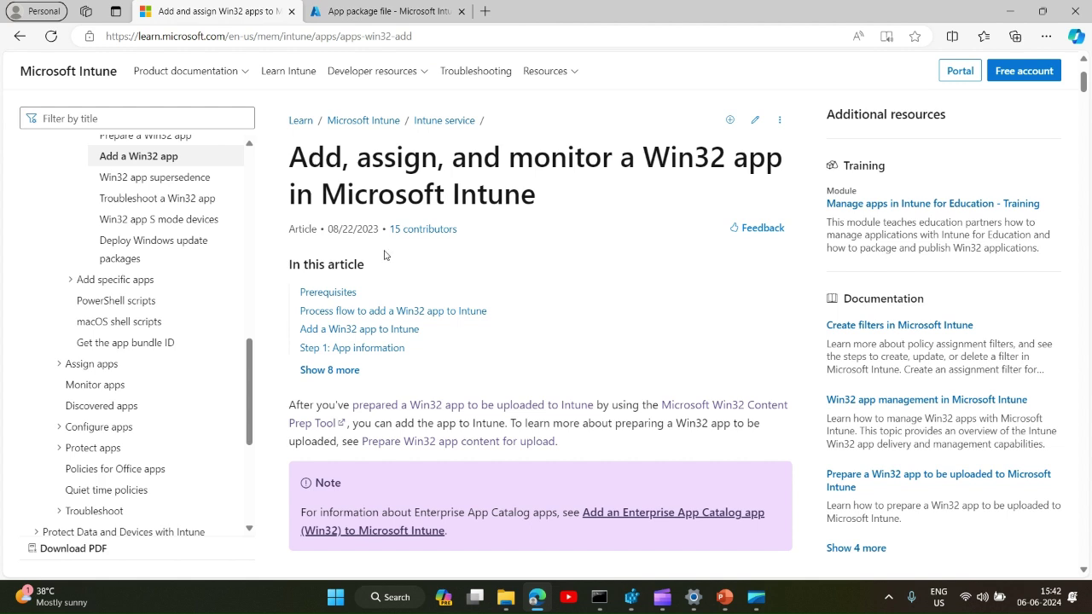
pyautogui.click(687, 410)
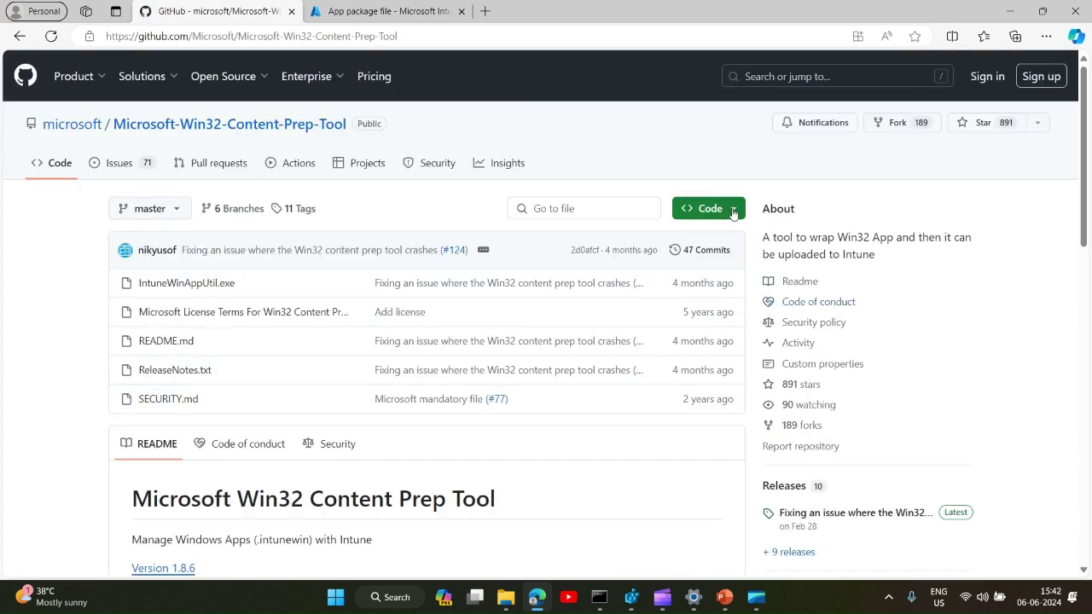
pyautogui.click(733, 213)
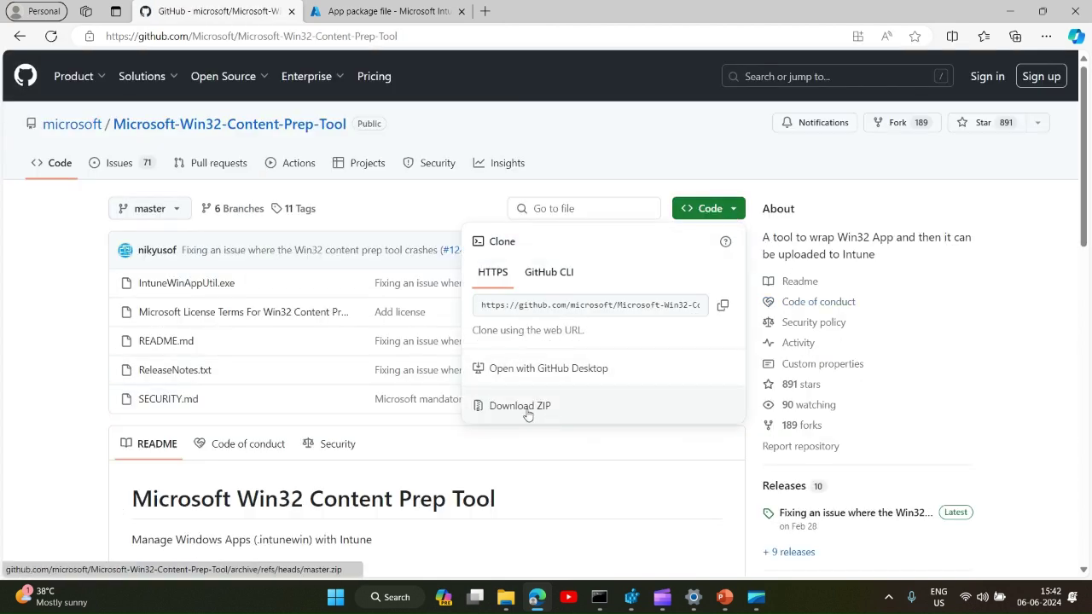
pyautogui.click(1046, 36)
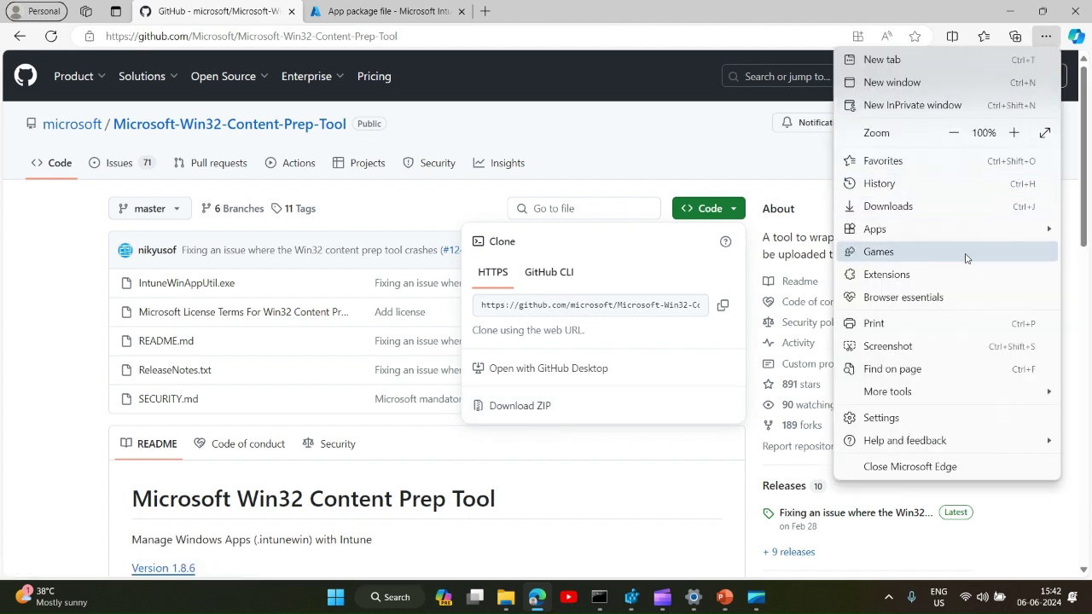
pyautogui.click(956, 206)
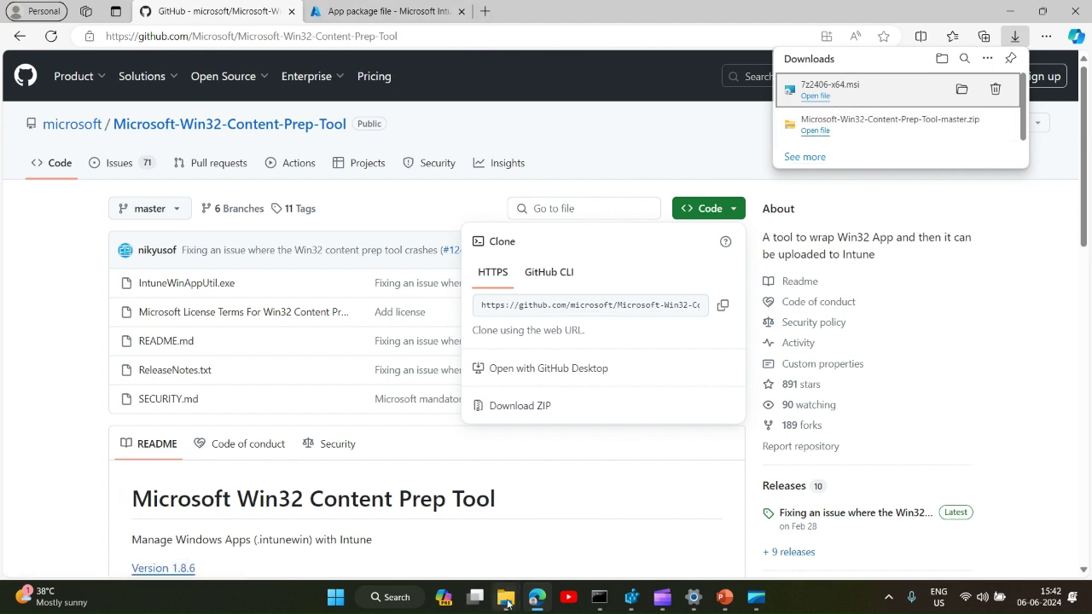
# Switch to File Explorer and inspect the properties of the VLCmedia folder on the C: drive
pyautogui.moveTo(505, 595)
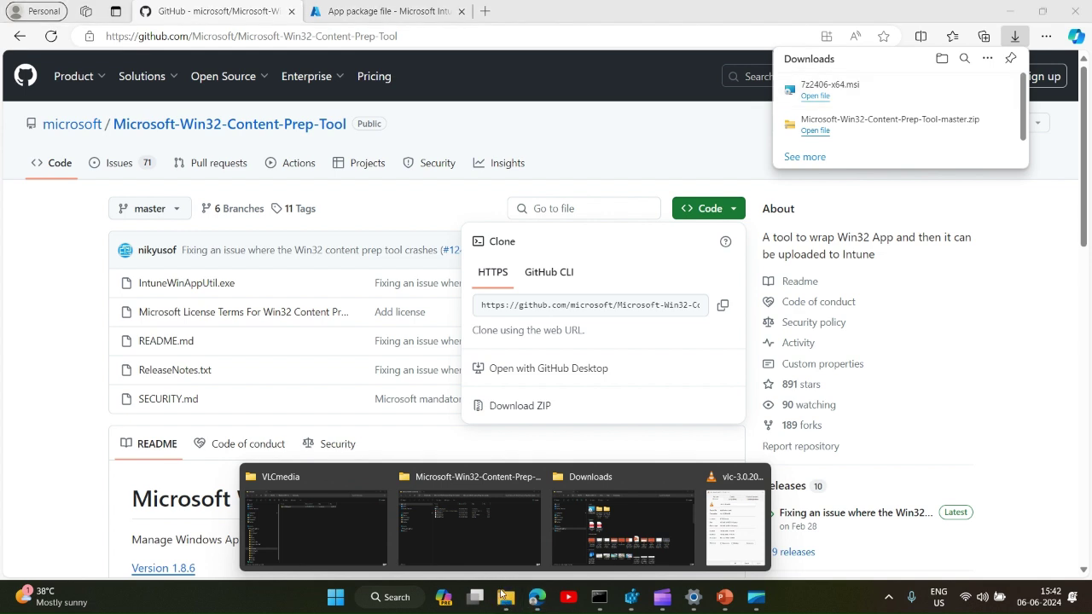
pyautogui.click(350, 517)
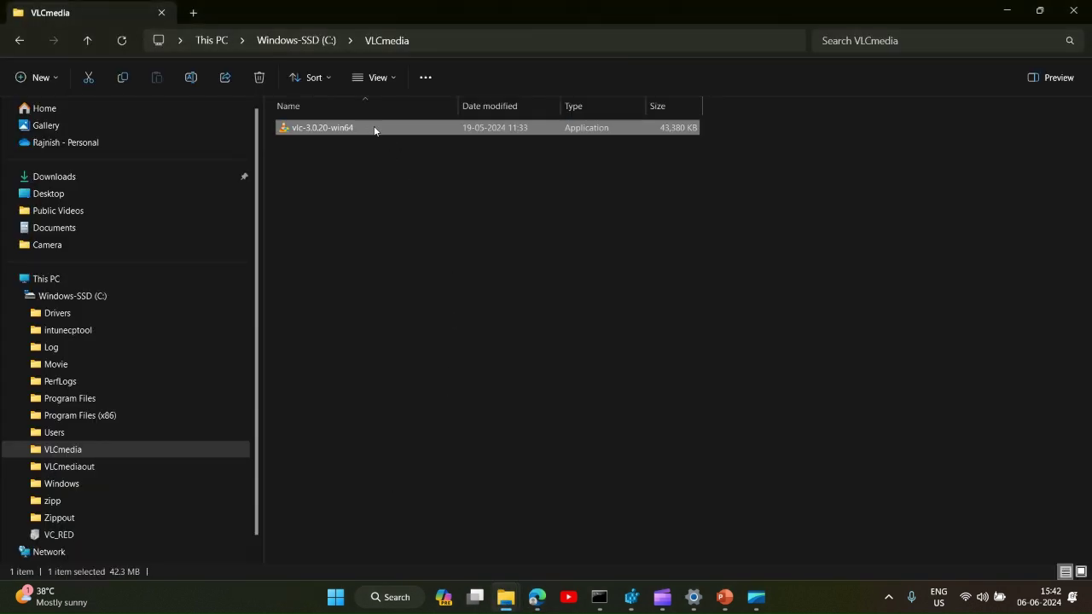
pyautogui.click(296, 41)
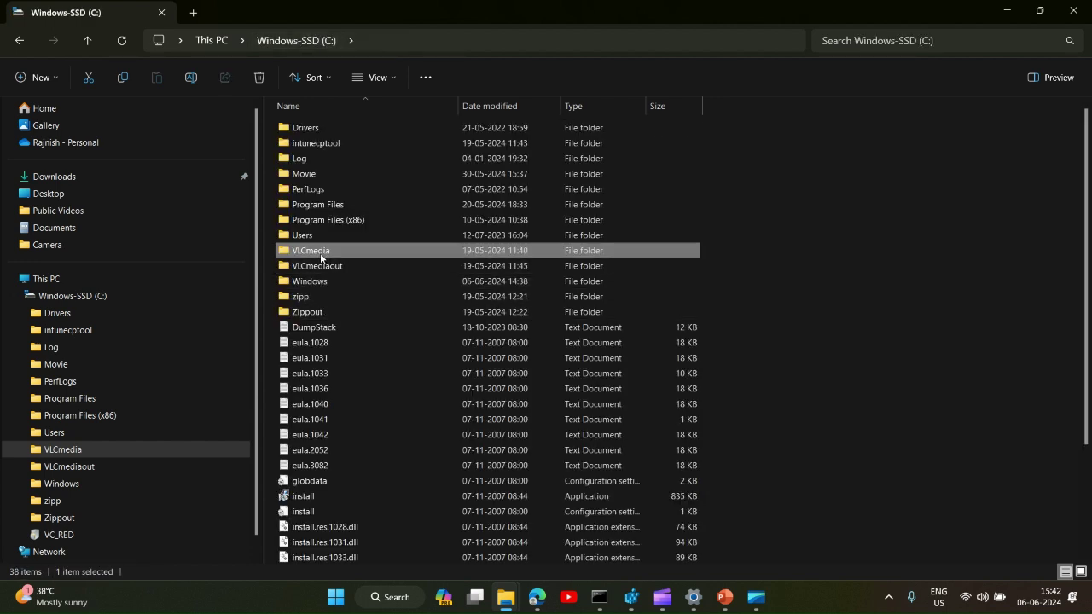
pyautogui.moveTo(325, 256)
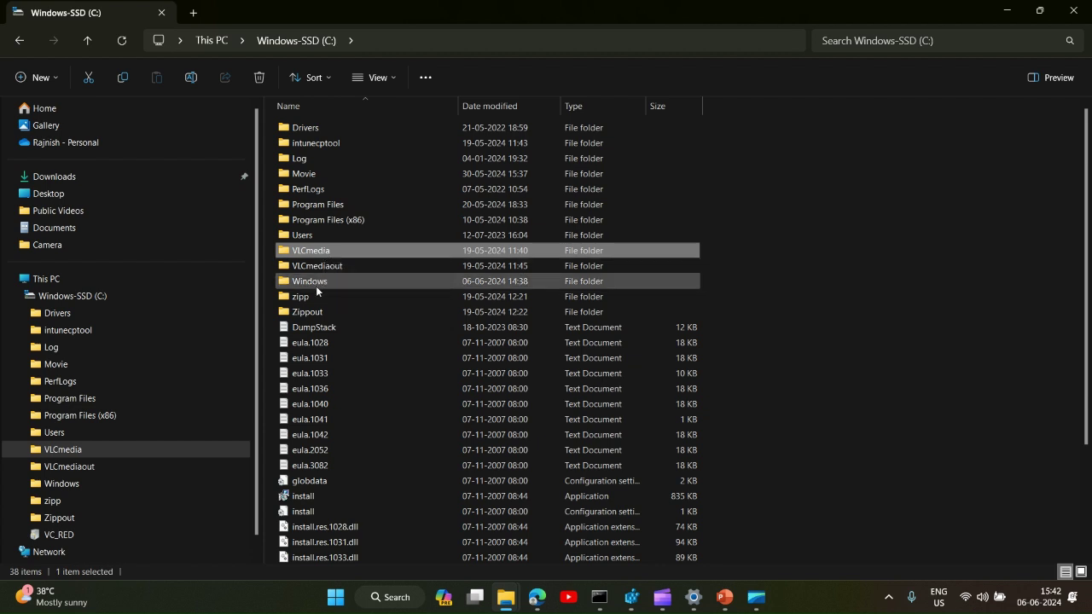
pyautogui.moveTo(315, 286)
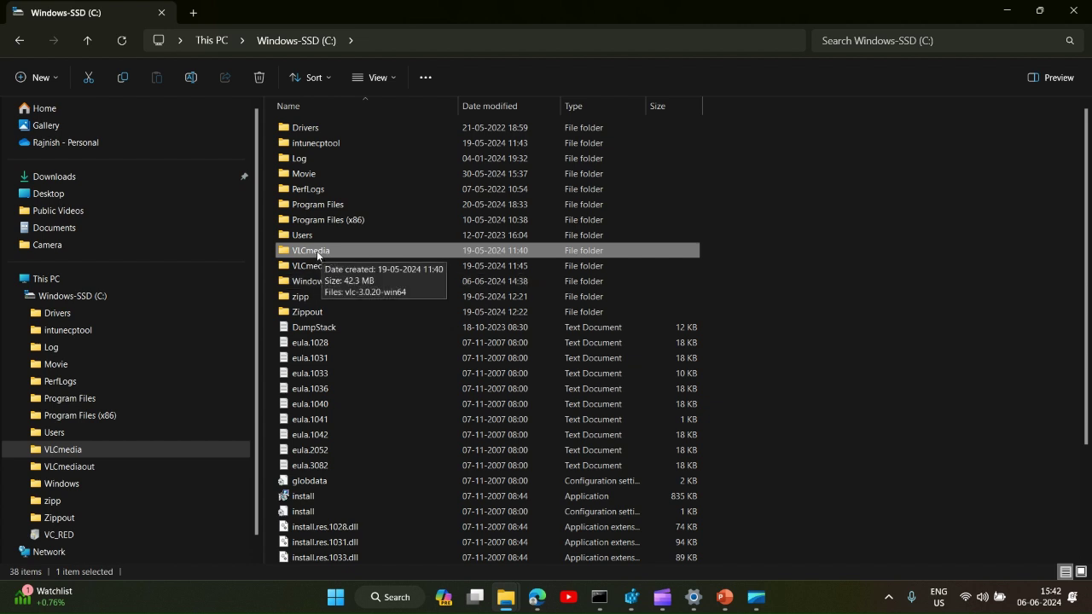
pyautogui.rightClick(319, 254)
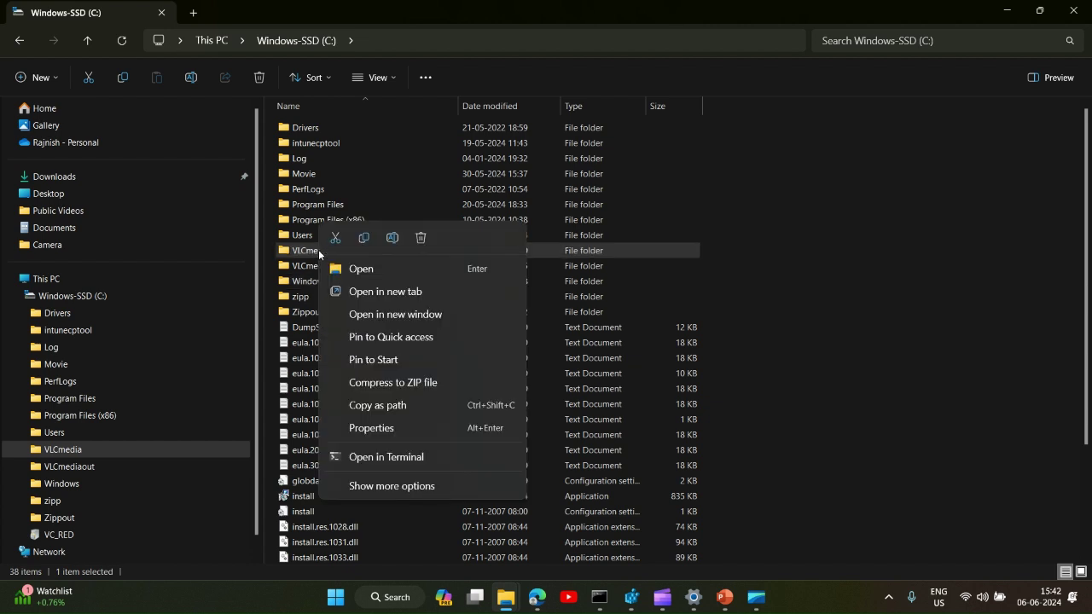
pyautogui.click(392, 487)
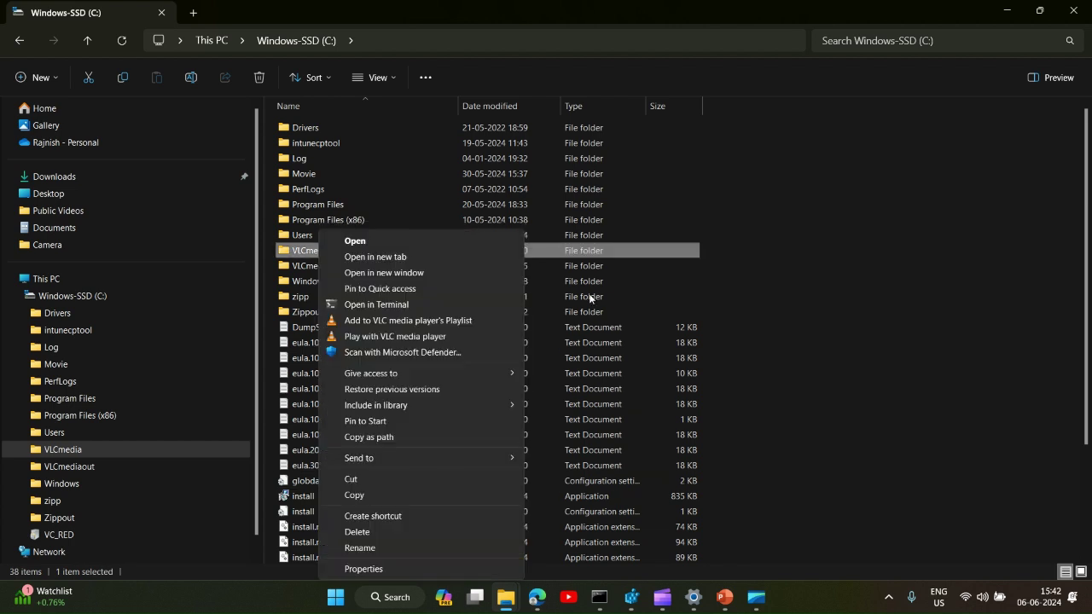
pyautogui.click(367, 569)
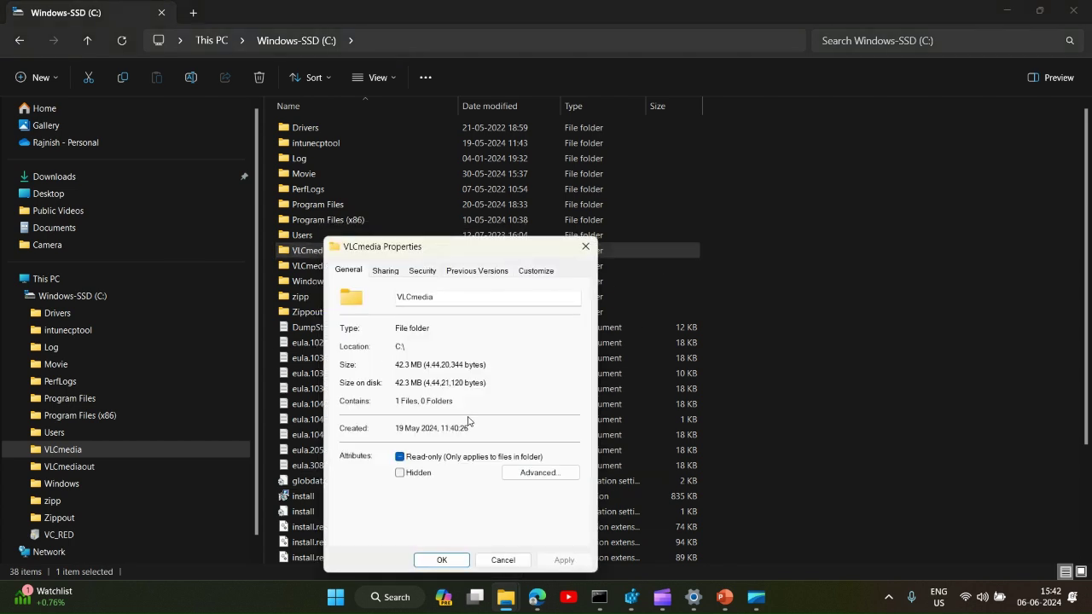
pyautogui.click(585, 247)
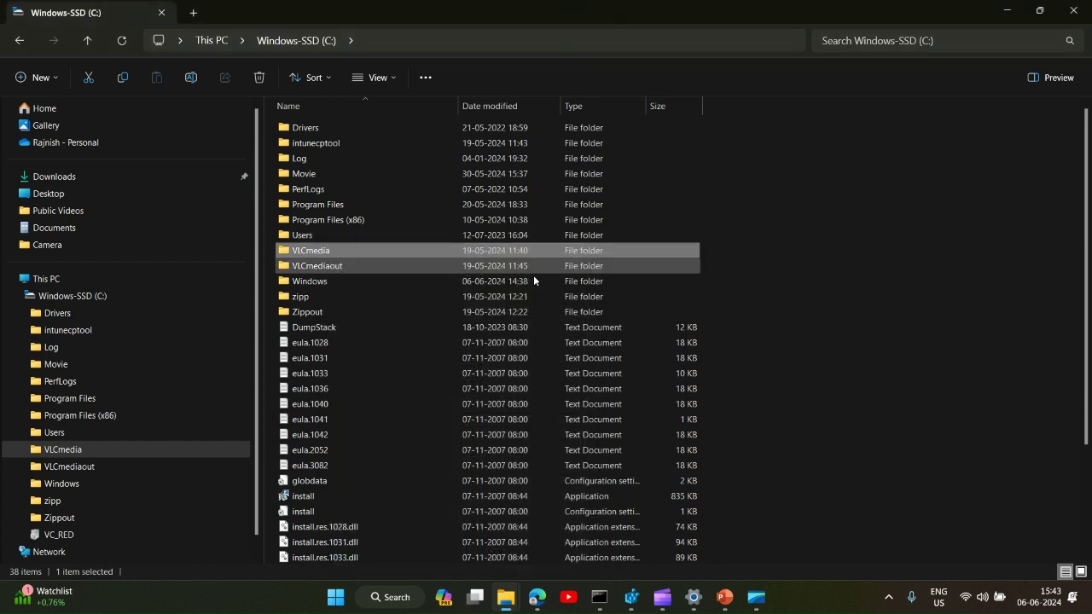
# Inspect the properties of the vlc-3.0.20-win64 installer in the VLCmedia folder, highlighting its file type
pyautogui.doubleClick(329, 251)
pyautogui.rightClick(348, 127)
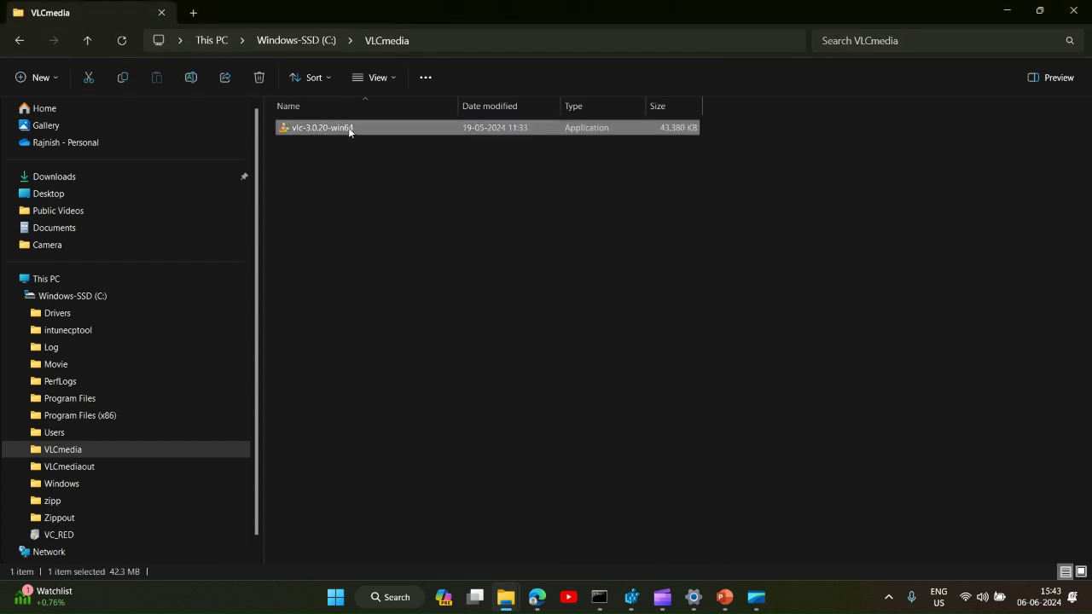
pyautogui.click(421, 417)
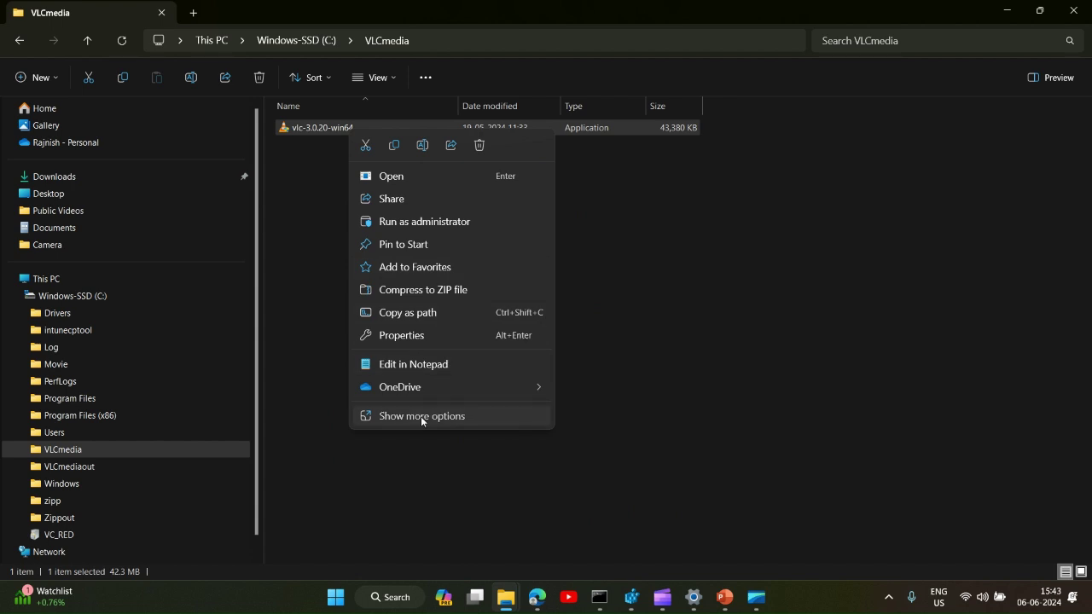
pyautogui.click(401, 447)
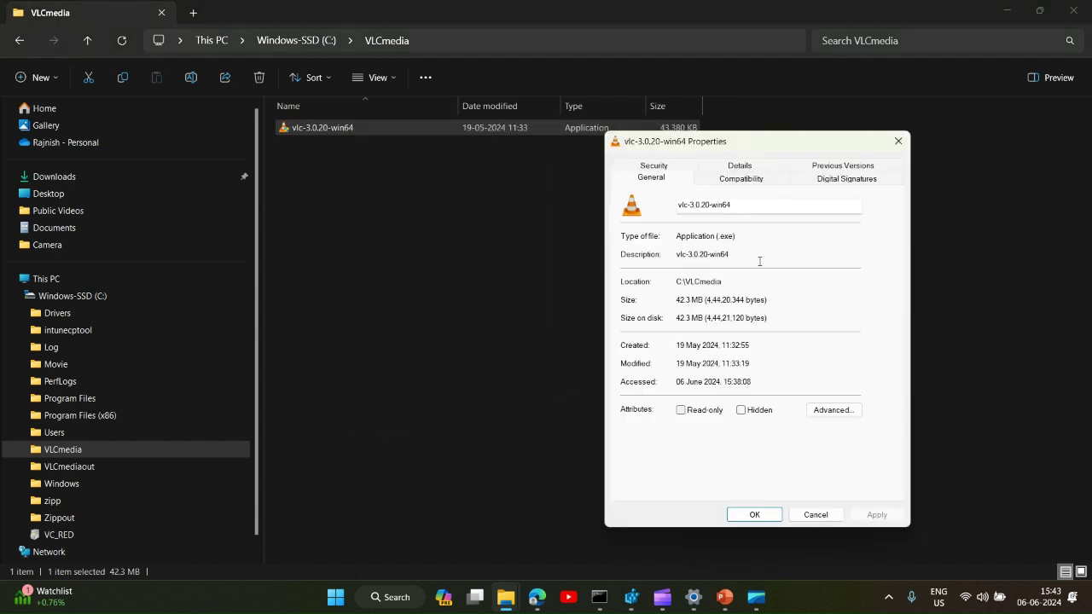
pyautogui.moveTo(736, 235); pyautogui.dragTo(676, 236)
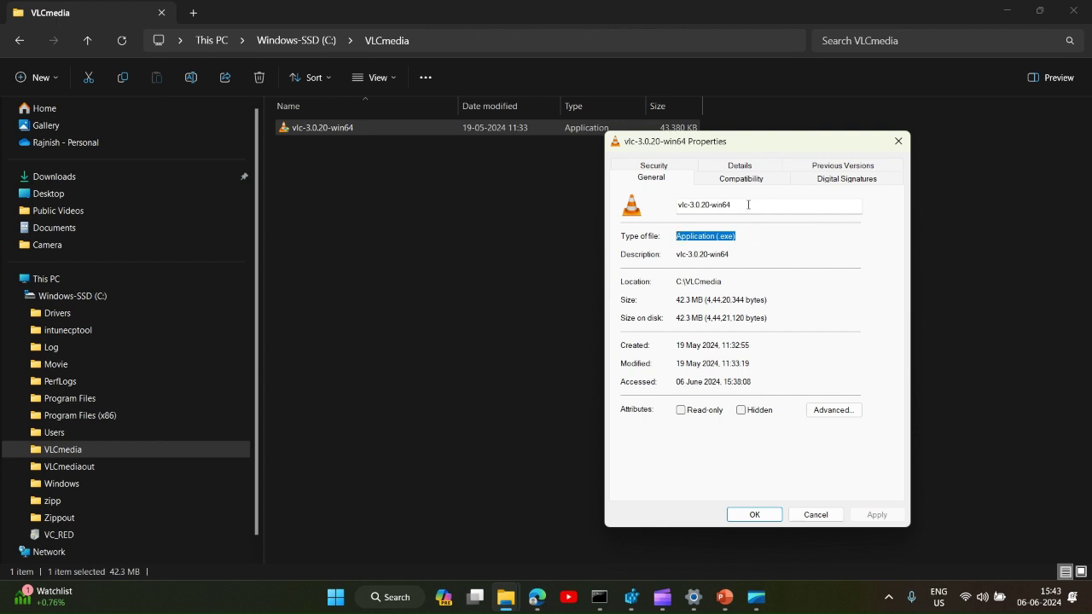
# Open the zipp folder on the C: drive and view the folder's properties
pyautogui.click(56, 503)
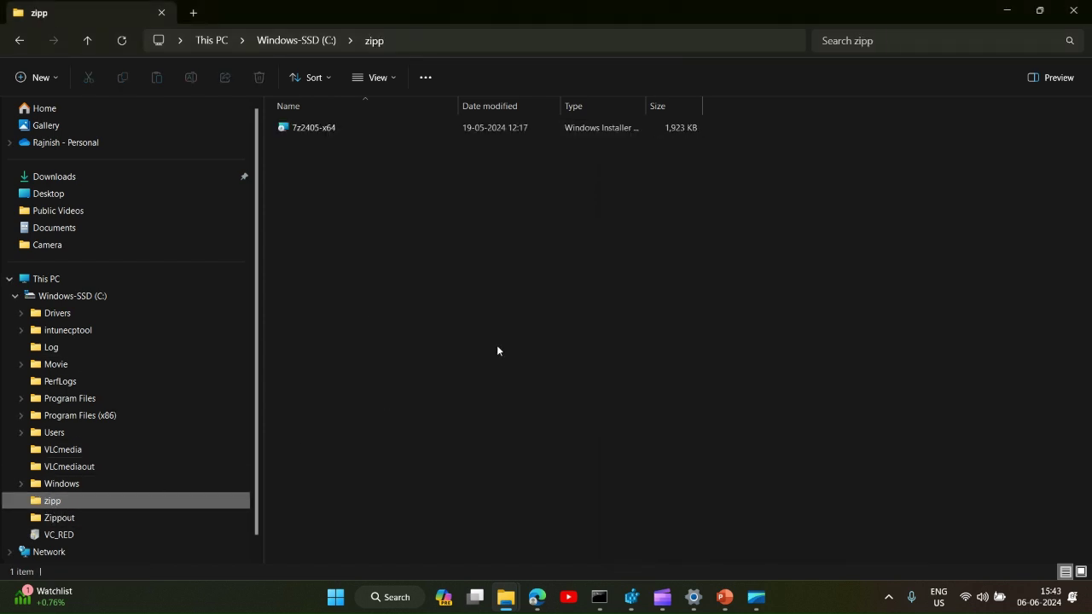
pyautogui.rightClick(336, 132)
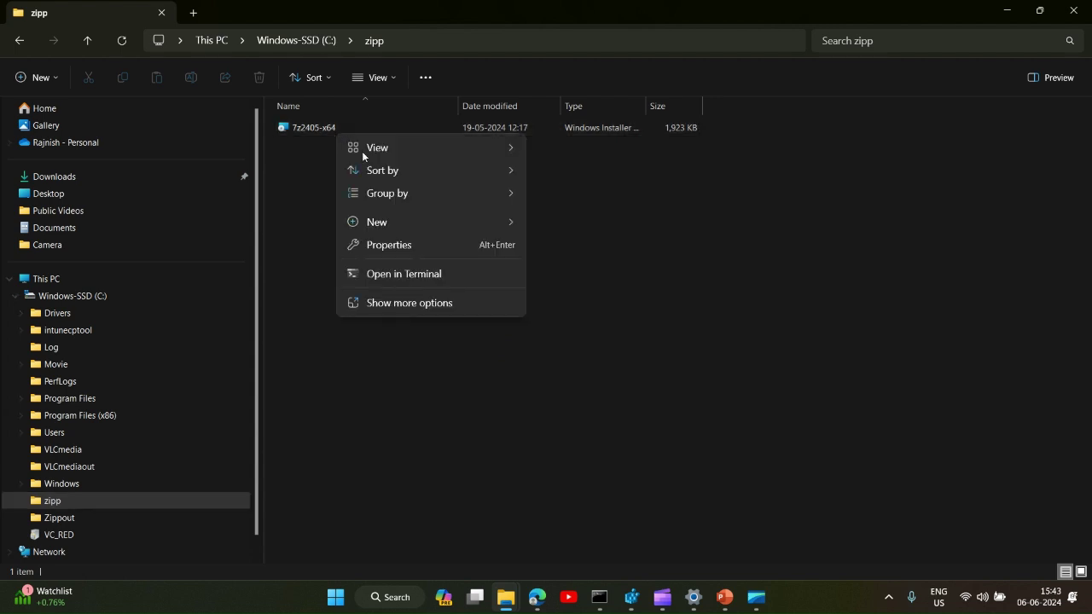
pyautogui.click(433, 304)
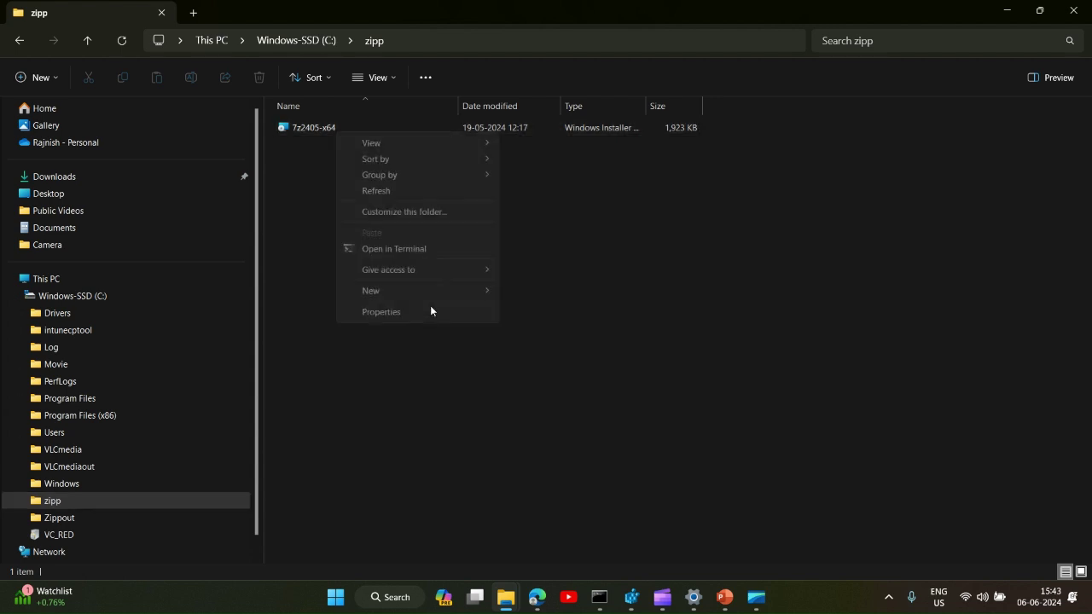
pyautogui.click(377, 314)
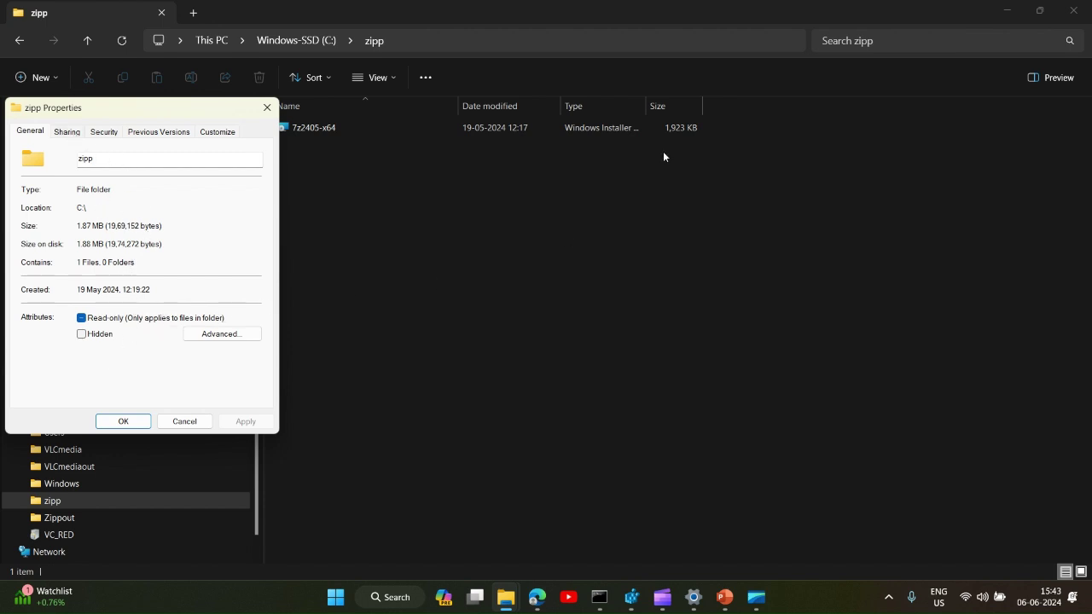
pyautogui.click(267, 109)
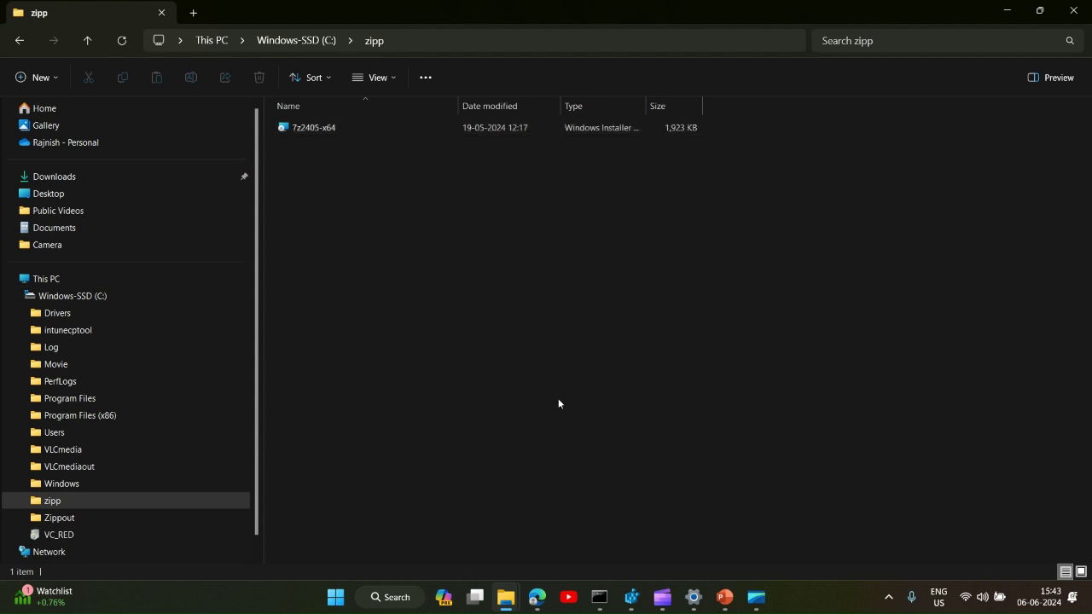
# Switch to the Command Prompt window running IntuneWinAppUtil.exe and close it
pyautogui.moveTo(503, 608)
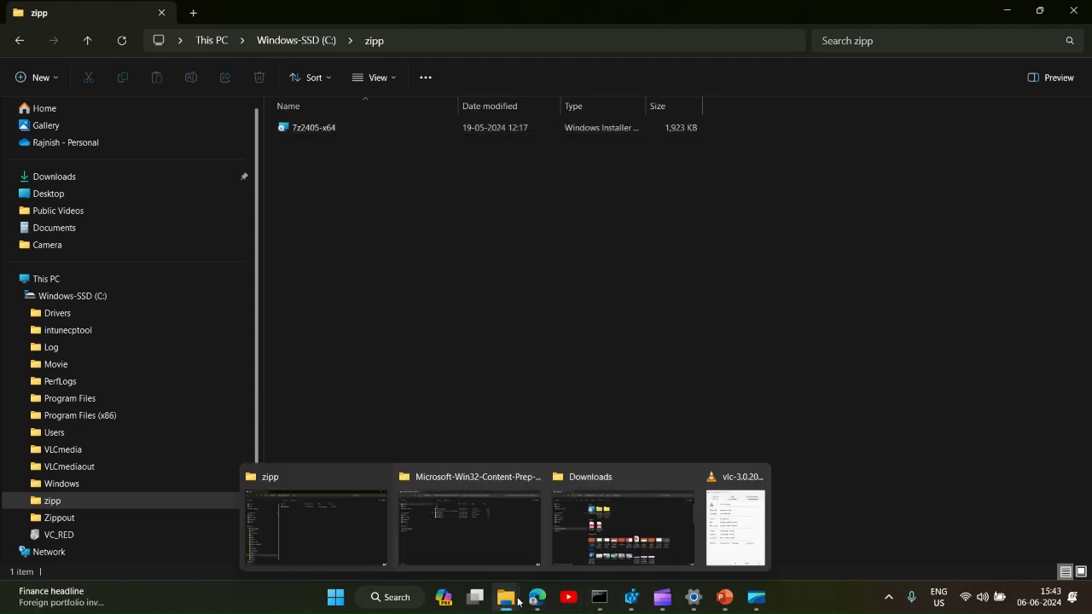
pyautogui.click(602, 601)
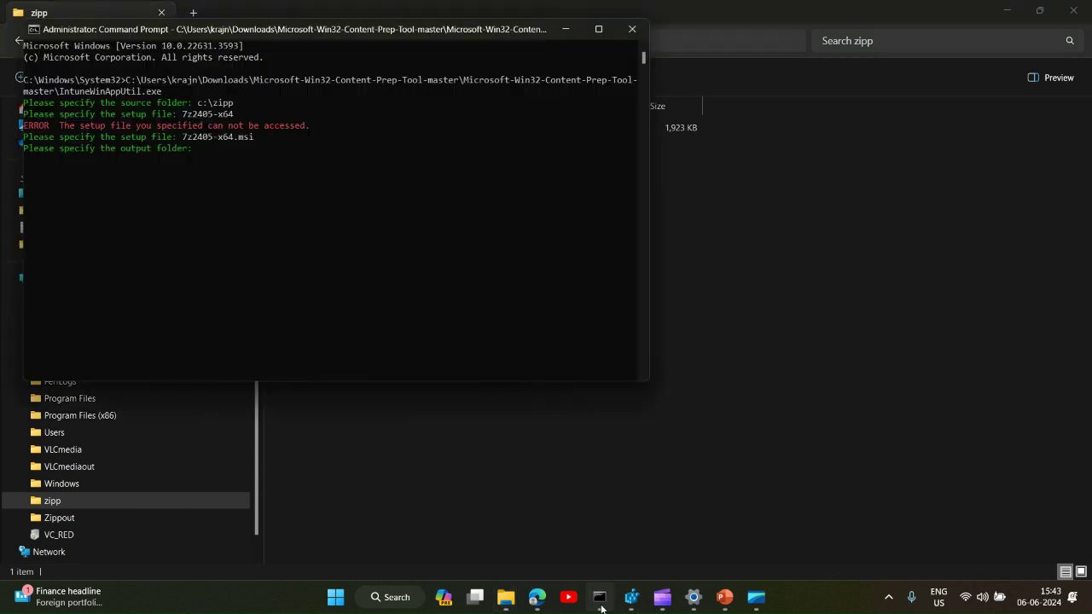
pyautogui.click(632, 31)
pyautogui.moveTo(514, 604)
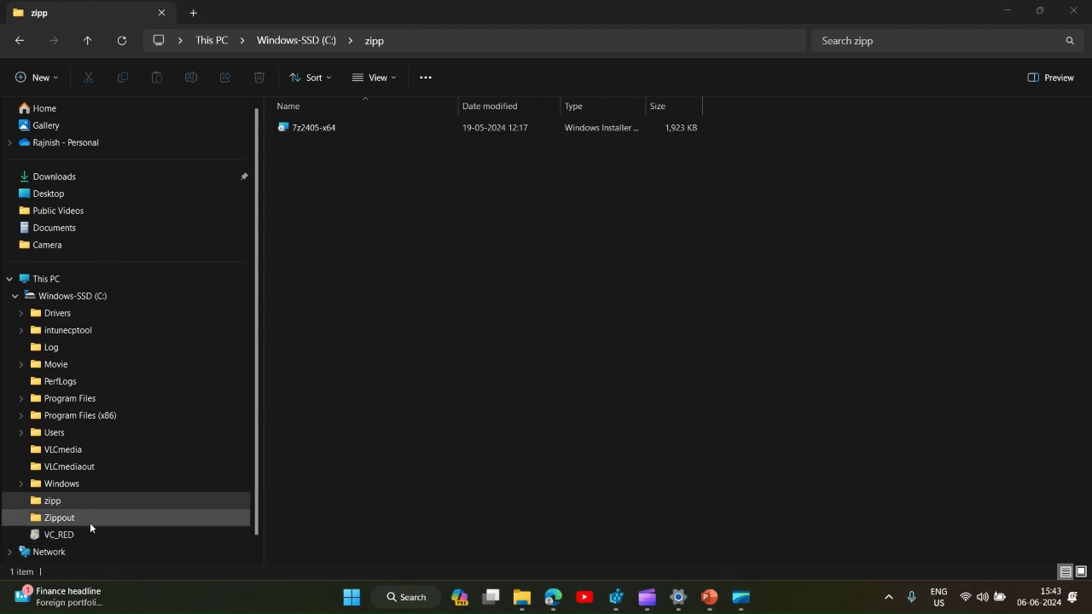
pyautogui.click(72, 183)
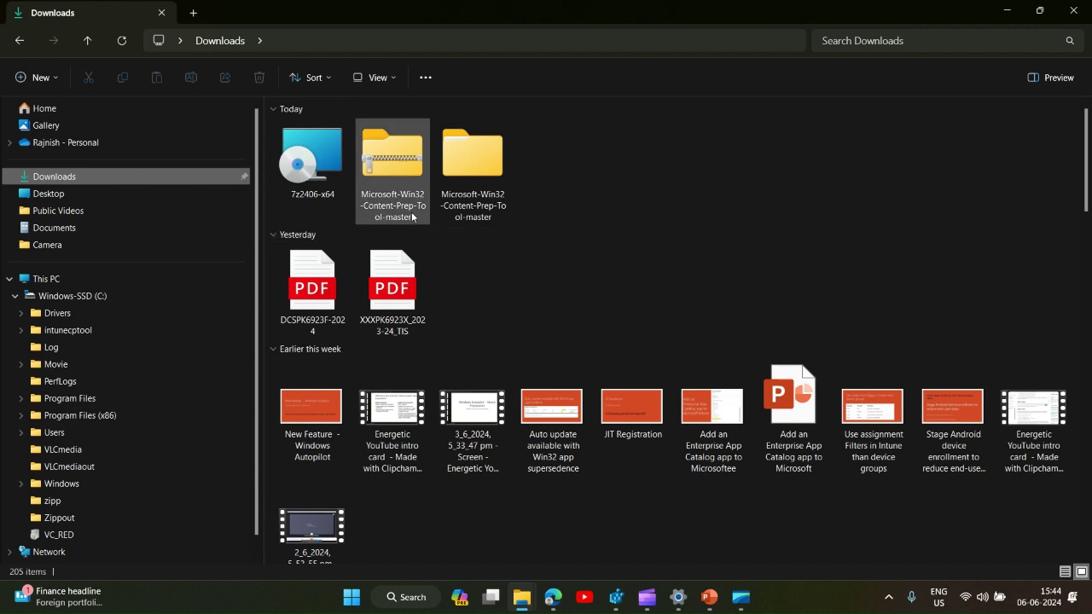
pyautogui.doubleClick(383, 173)
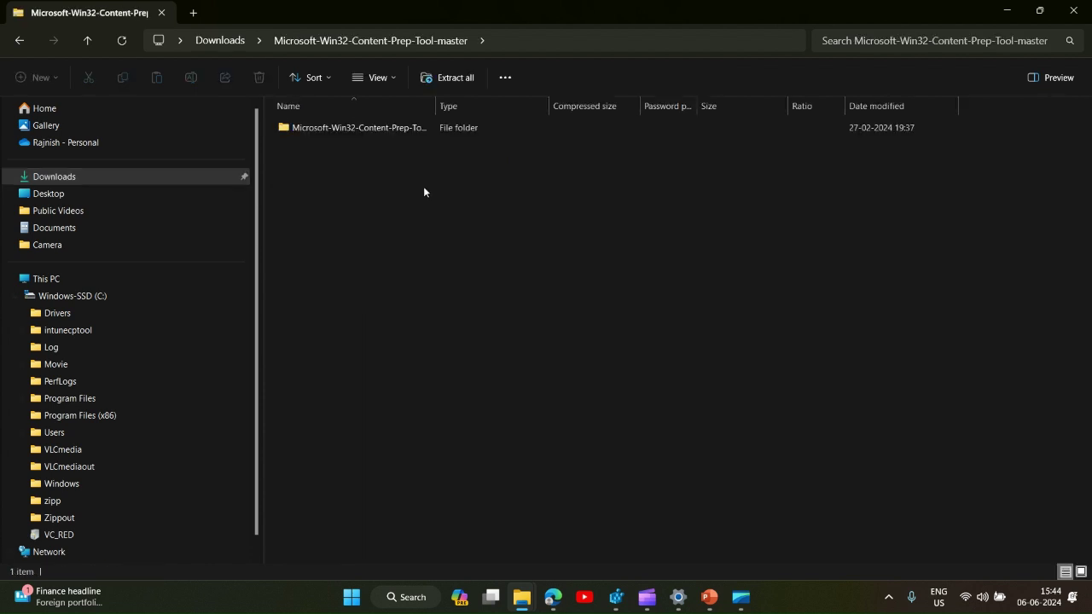
pyautogui.doubleClick(404, 128)
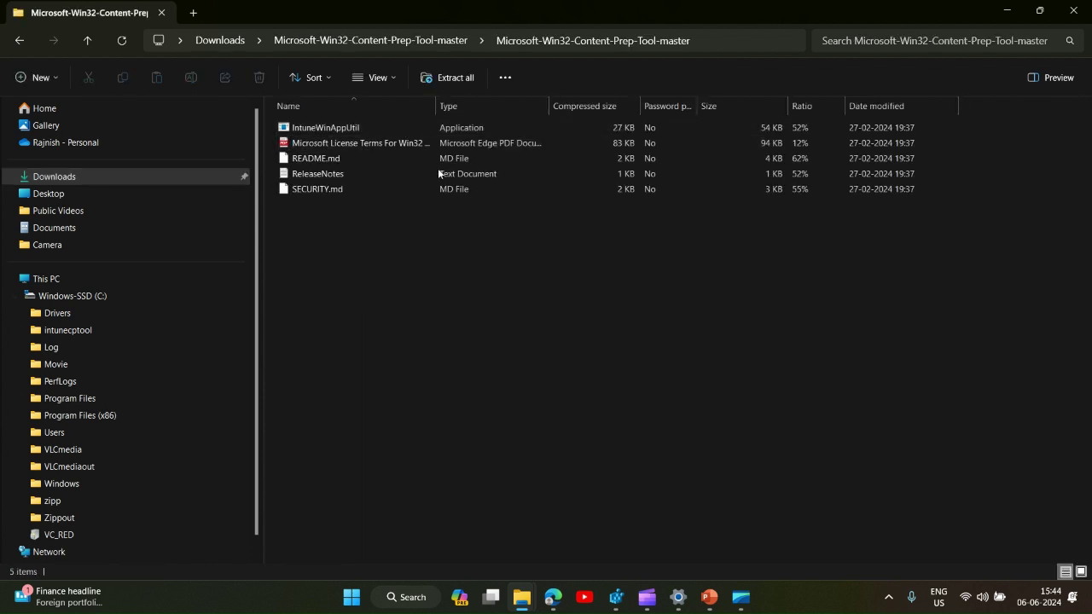
pyautogui.doubleClick(359, 131)
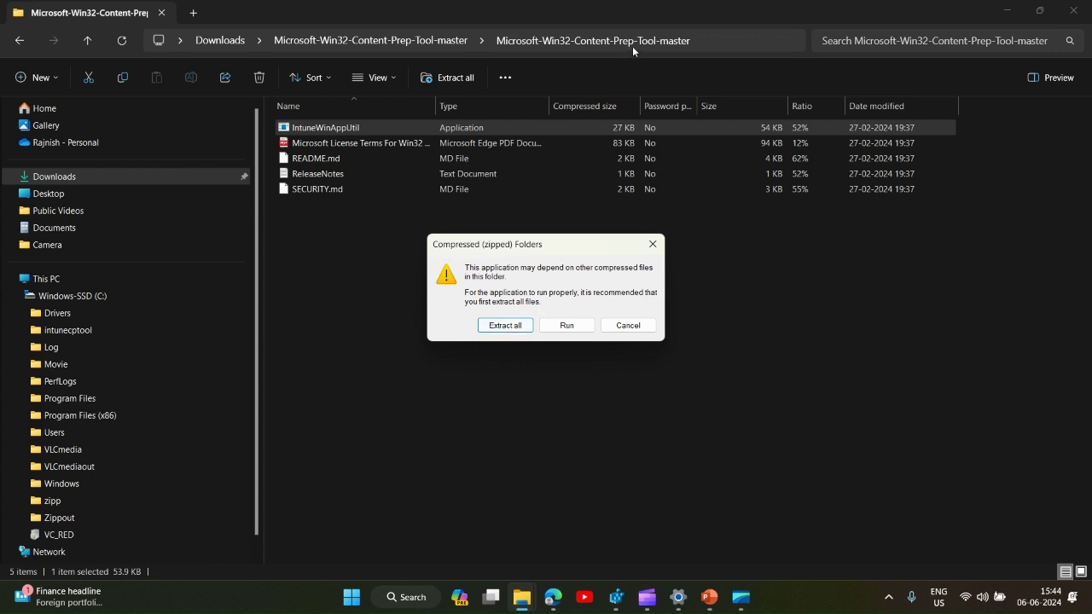
pyautogui.click(631, 325)
pyautogui.click(220, 40)
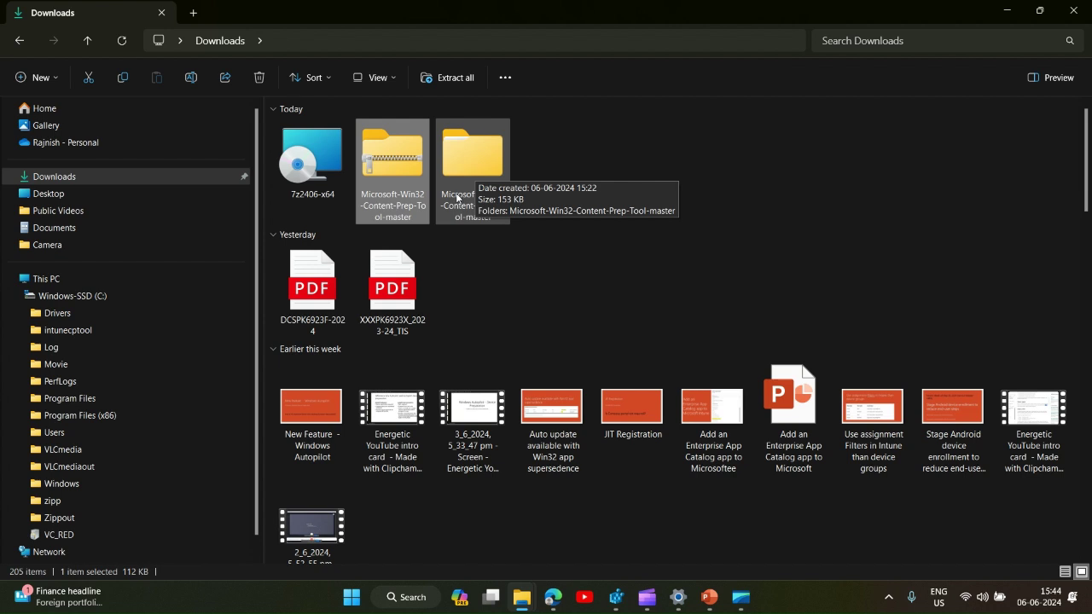
# Search Windows for Command Prompt and run it as administrator
pyautogui.click(403, 603)
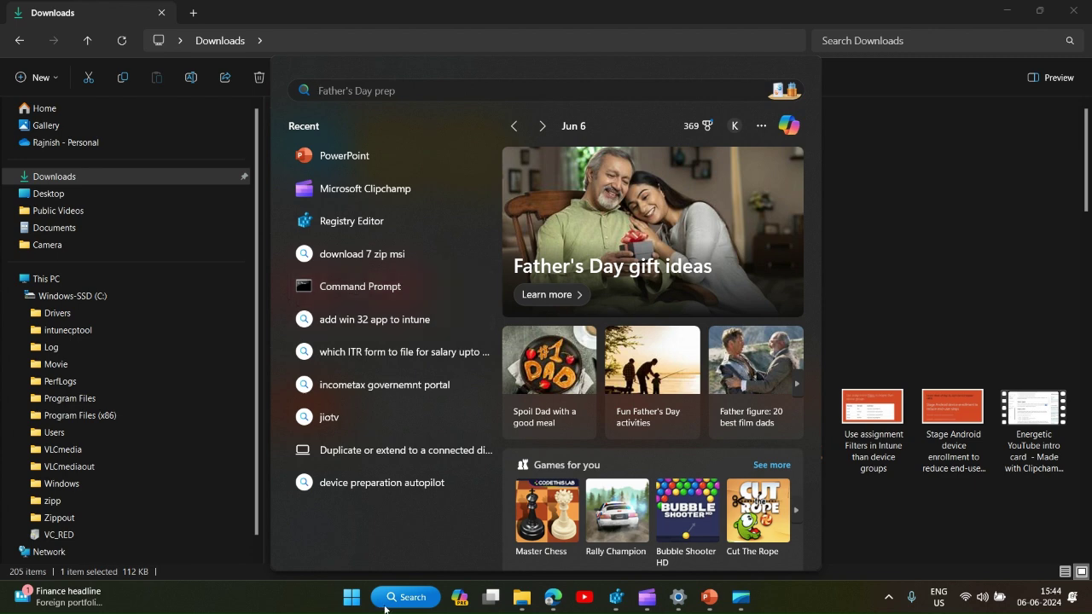
pyautogui.write('command')
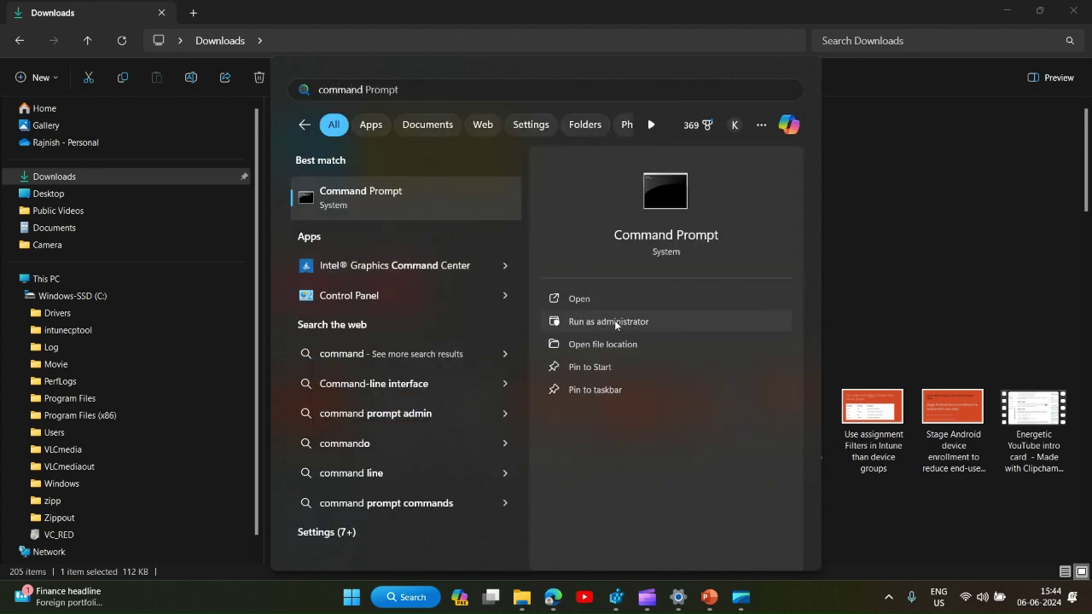
pyautogui.click(614, 322)
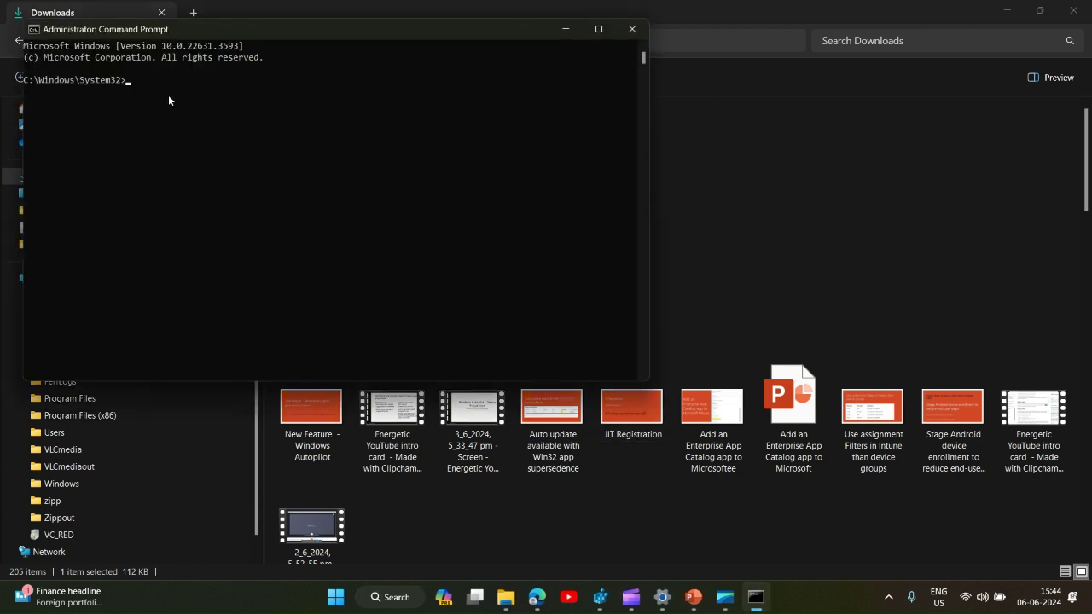
# Switch to File Explorer, open the extracted inner Microsoft-Win32-Content-Prep-Tool-master folder in Downloads and copy its full path
pyautogui.moveTo(505, 601)
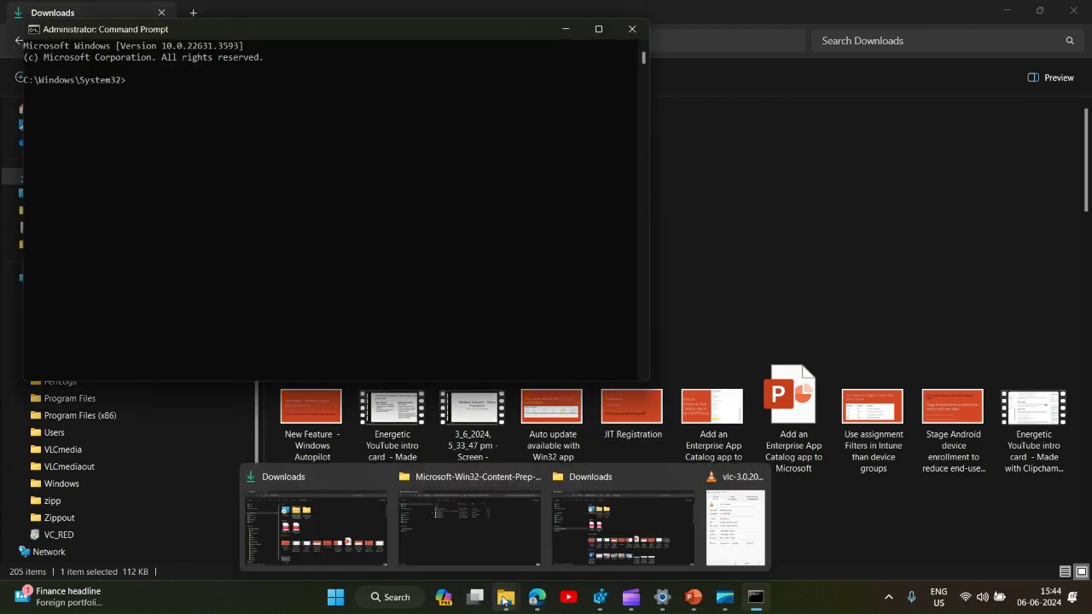
pyautogui.click(623, 516)
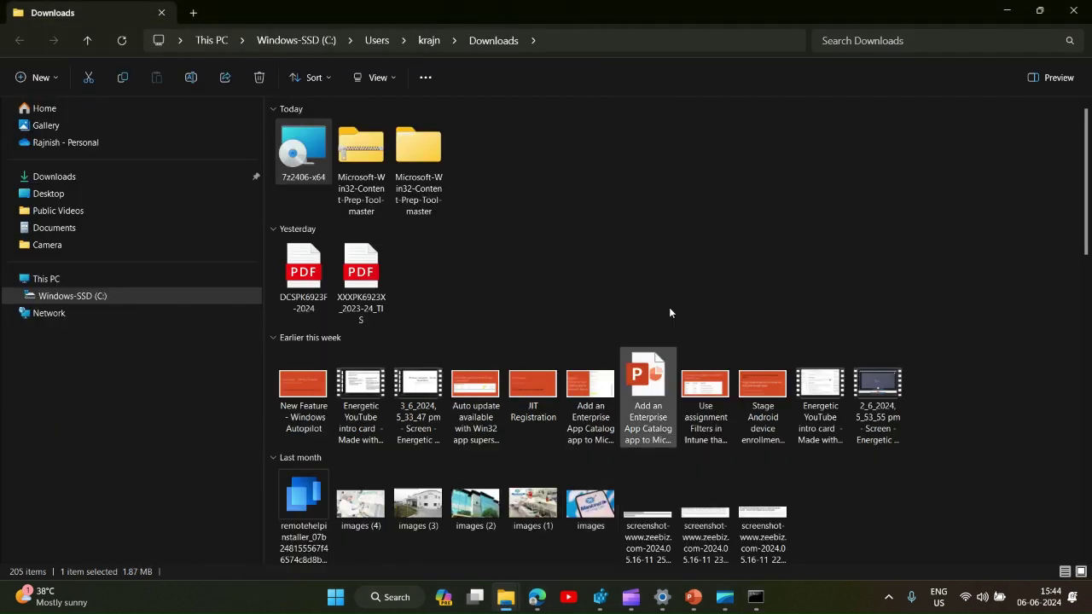
pyautogui.doubleClick(421, 159)
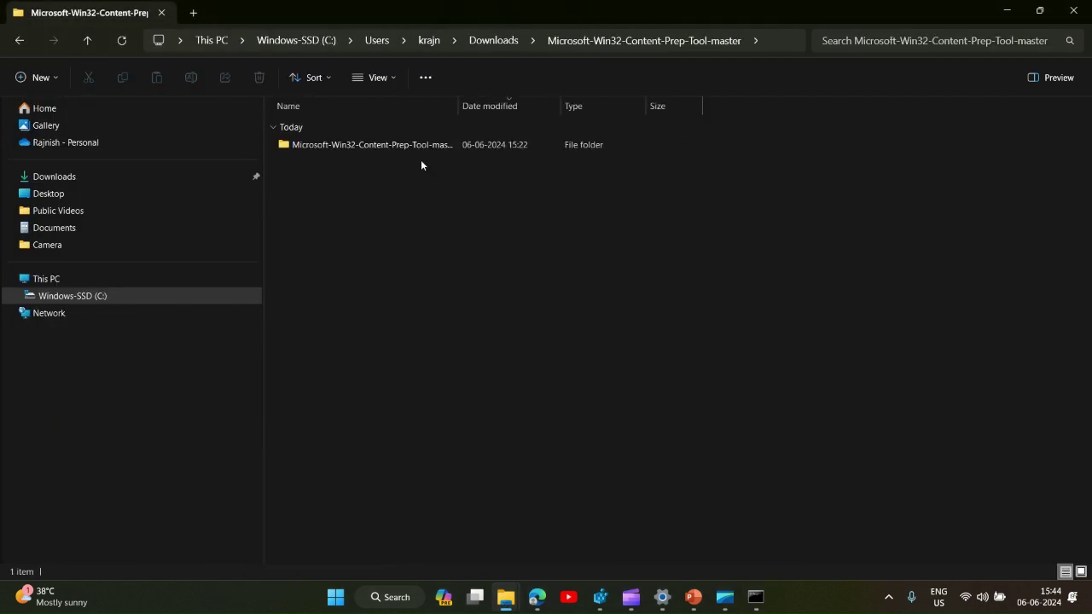
pyautogui.click(409, 147)
pyautogui.doubleClick(408, 147)
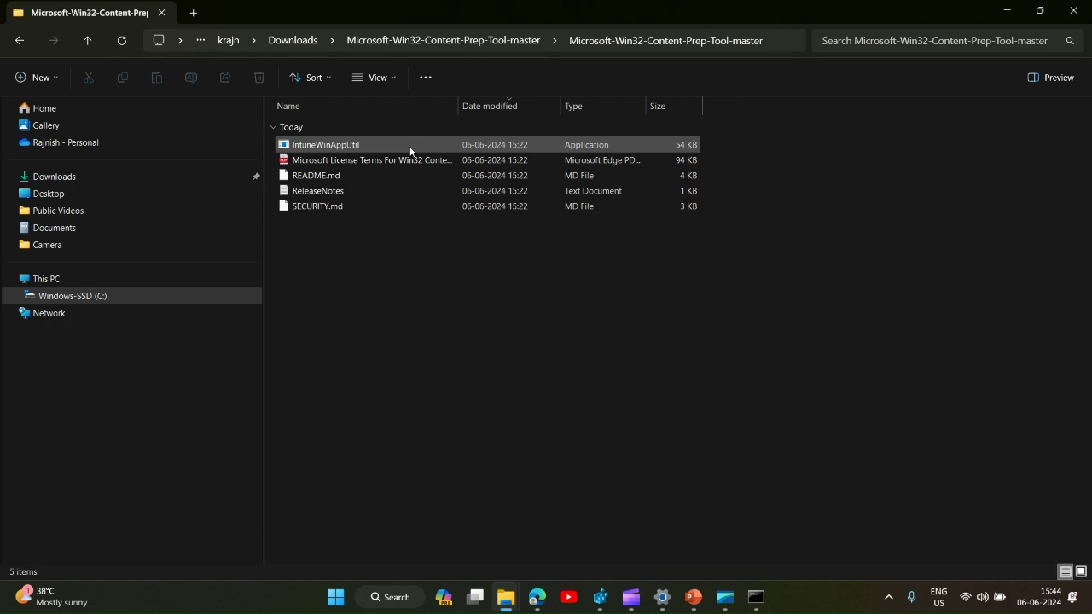
pyautogui.click(772, 46)
pyautogui.hotkey('ctrl', 'c')
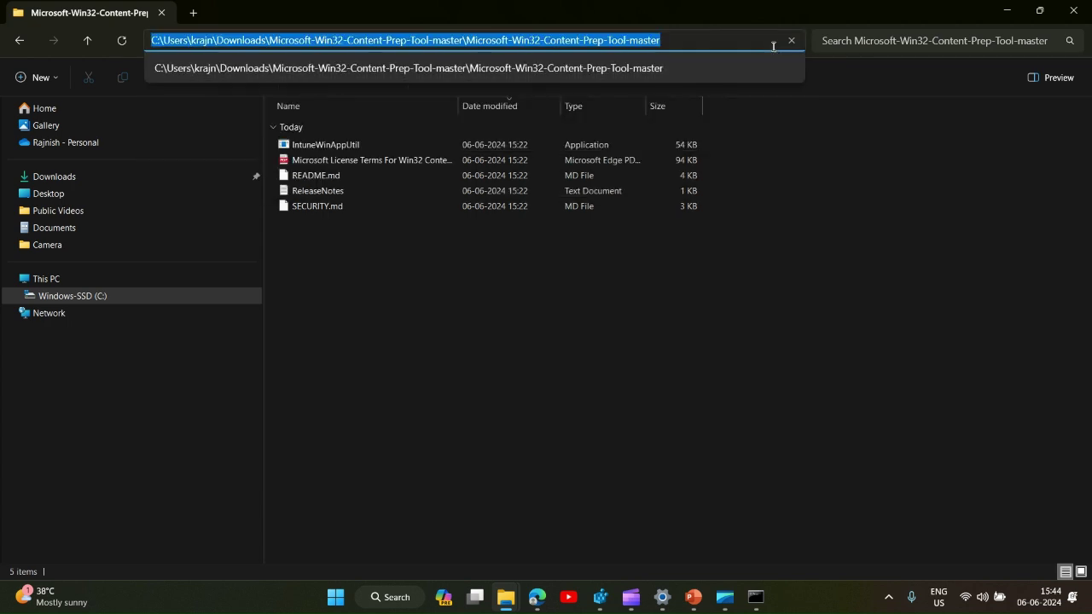
# Switch to Command Prompt and run IntuneWinAppUtil.exe from the copied folder path
pyautogui.click(755, 597)
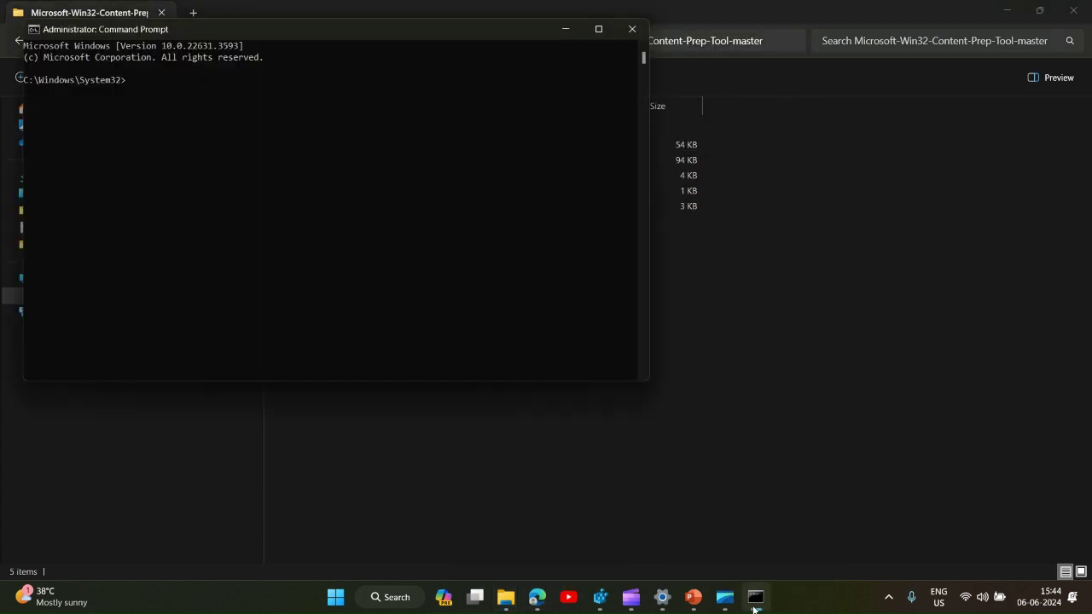
pyautogui.hotkey('ctrl', 'v')
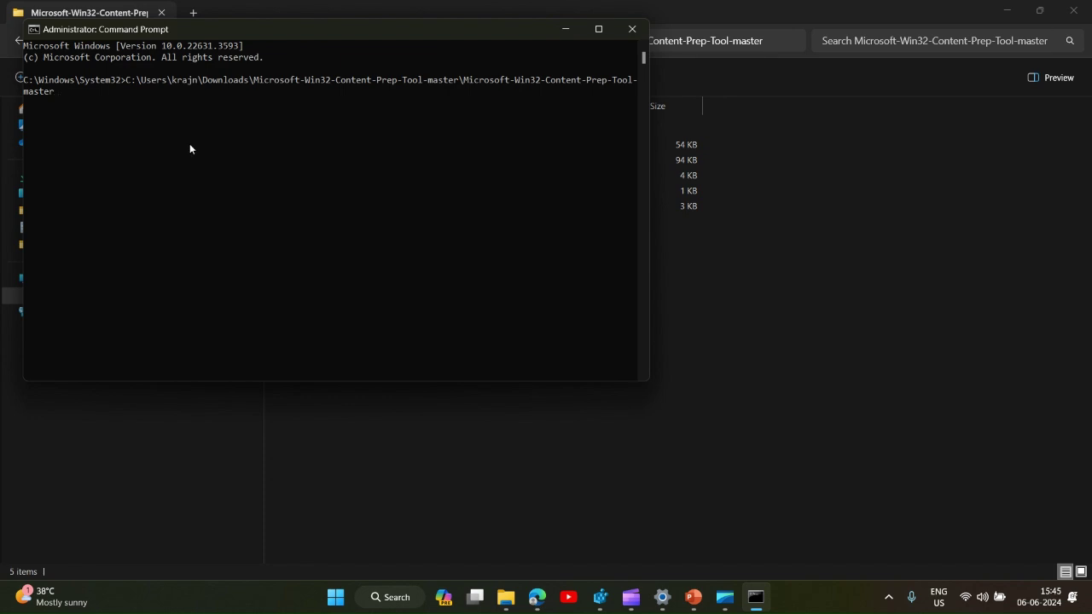
pyautogui.write('\\')
pyautogui.press('Tab')
pyautogui.press('Return')
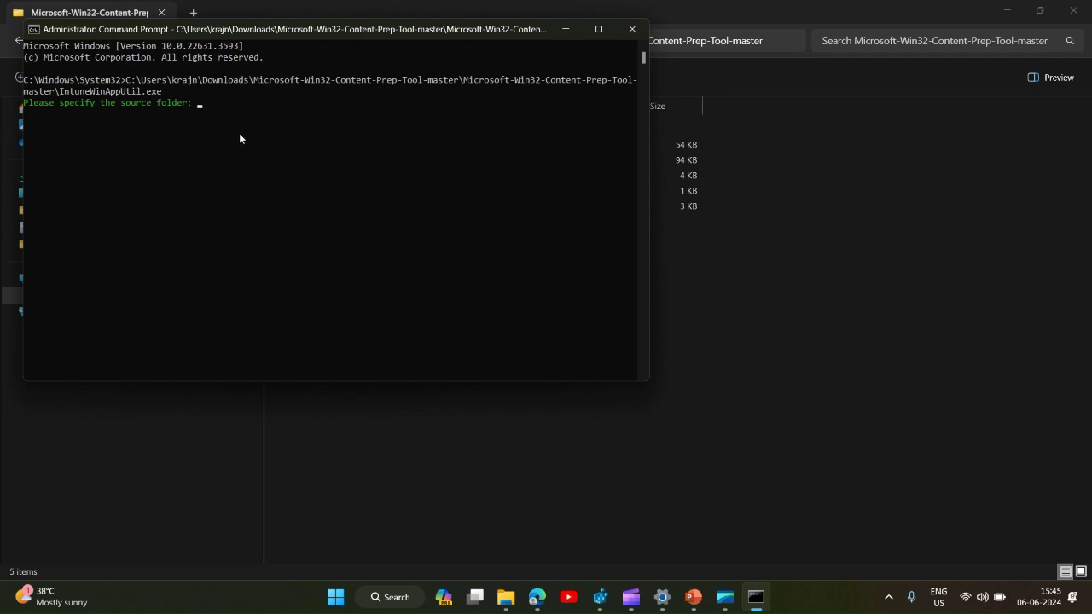
# Set Command Prompt aside and view the 7z2405-x64 installer in the zipp folder on the C: drive
pyautogui.click(567, 30)
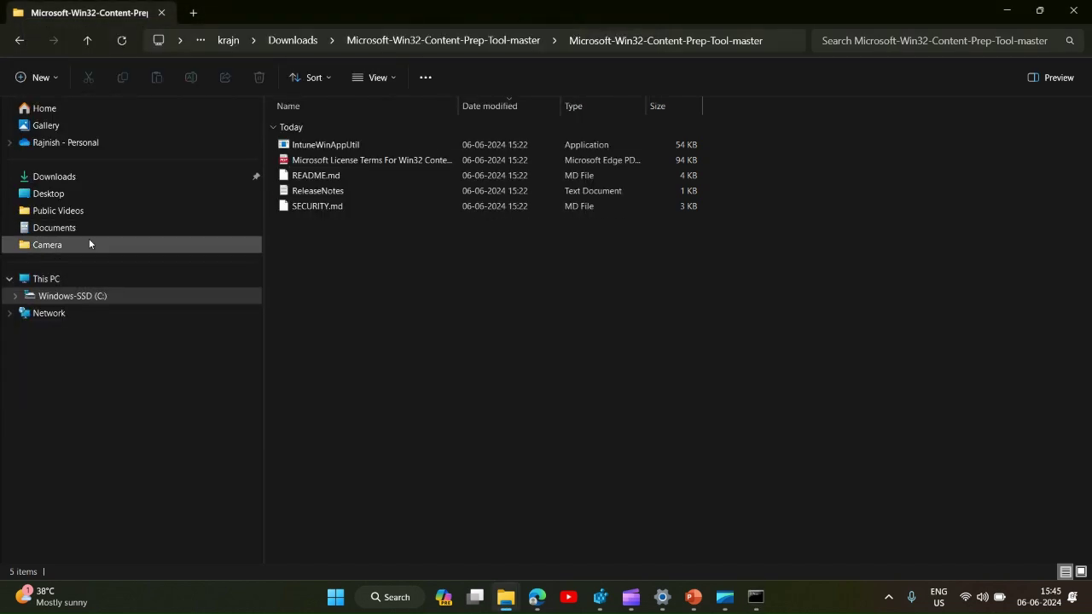
pyautogui.click(65, 196)
pyautogui.click(75, 297)
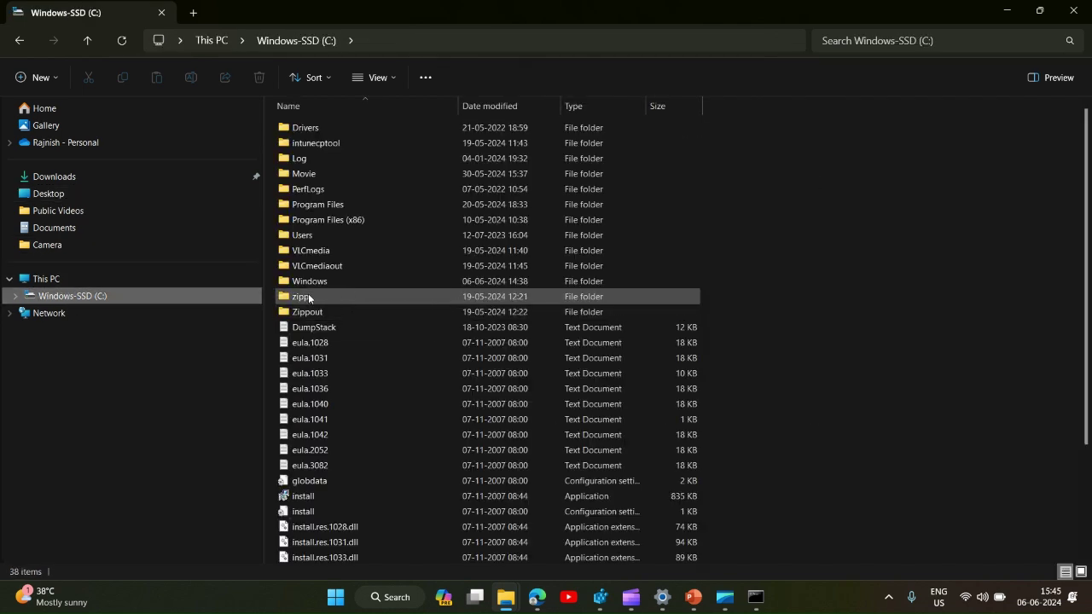
pyautogui.doubleClick(316, 295)
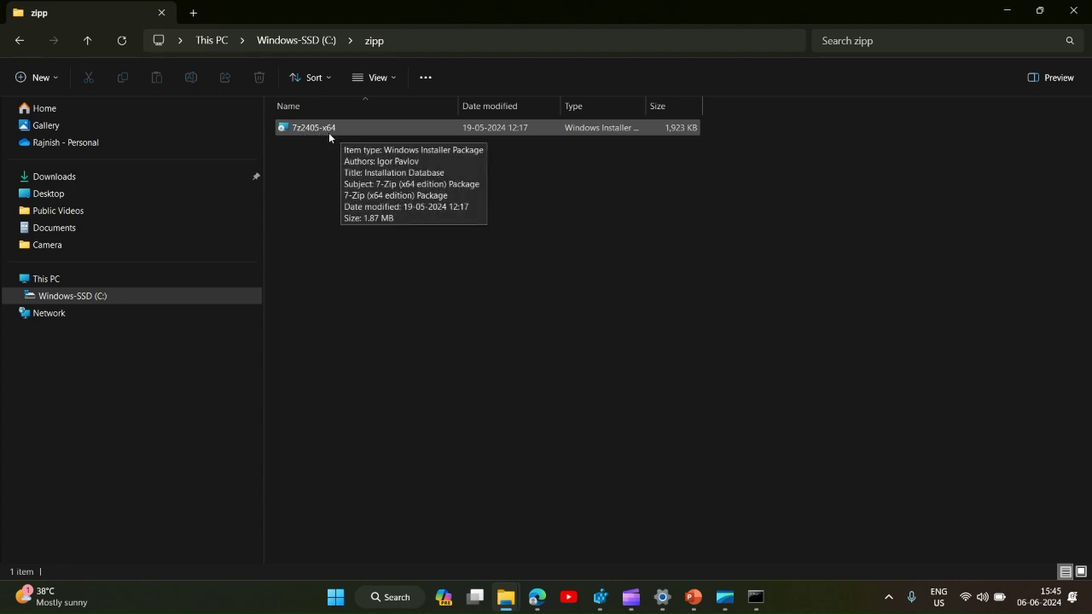
pyautogui.click(361, 128)
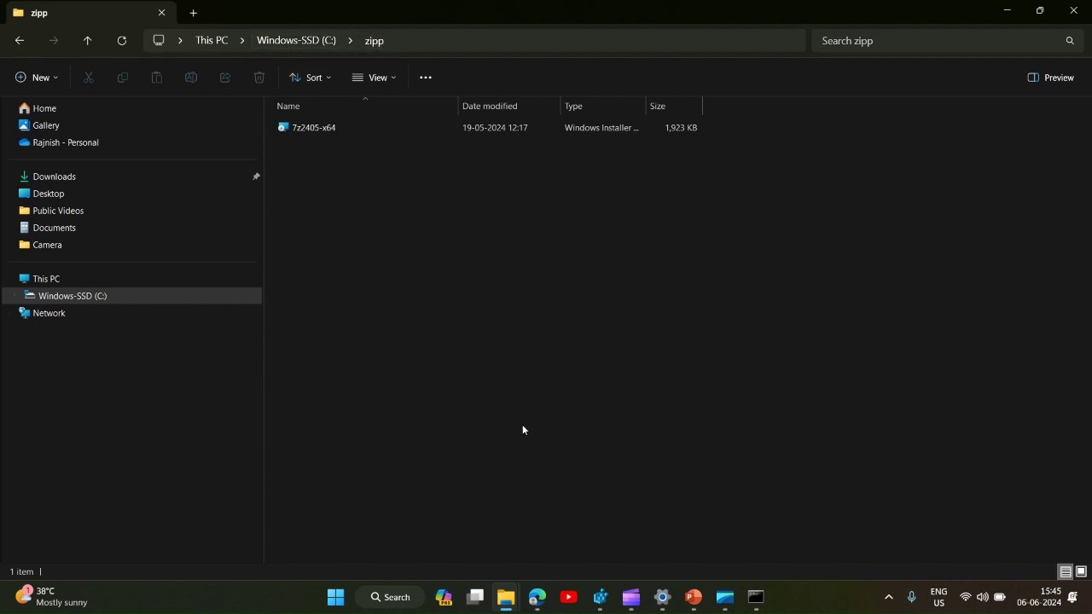
# Return to Command Prompt and specify c:\zipp as the source folder
pyautogui.click(757, 603)
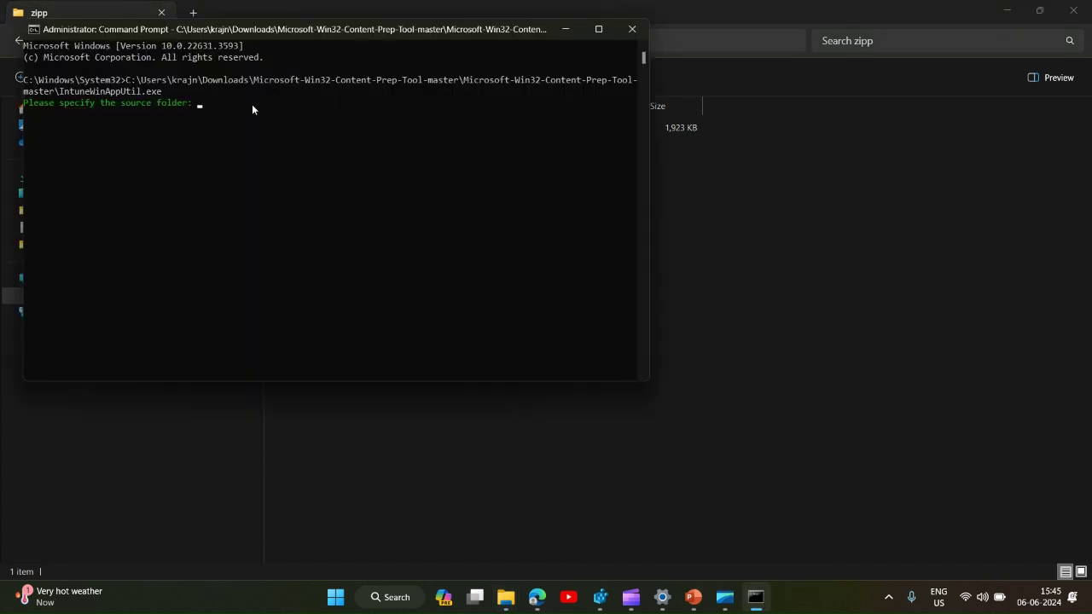
pyautogui.write('c:\\zipp')
pyautogui.press('Return')
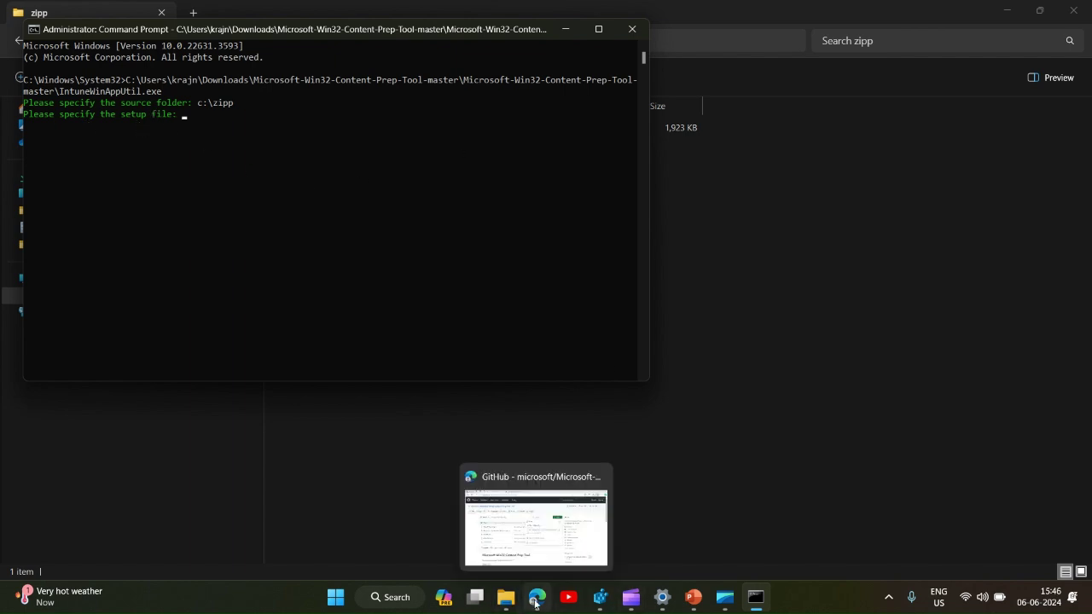
# Copy the 7z2405-x64 installer's file name from the zipp folder and specify 7z2405-x64.msi as the setup file
pyautogui.click(506, 597)
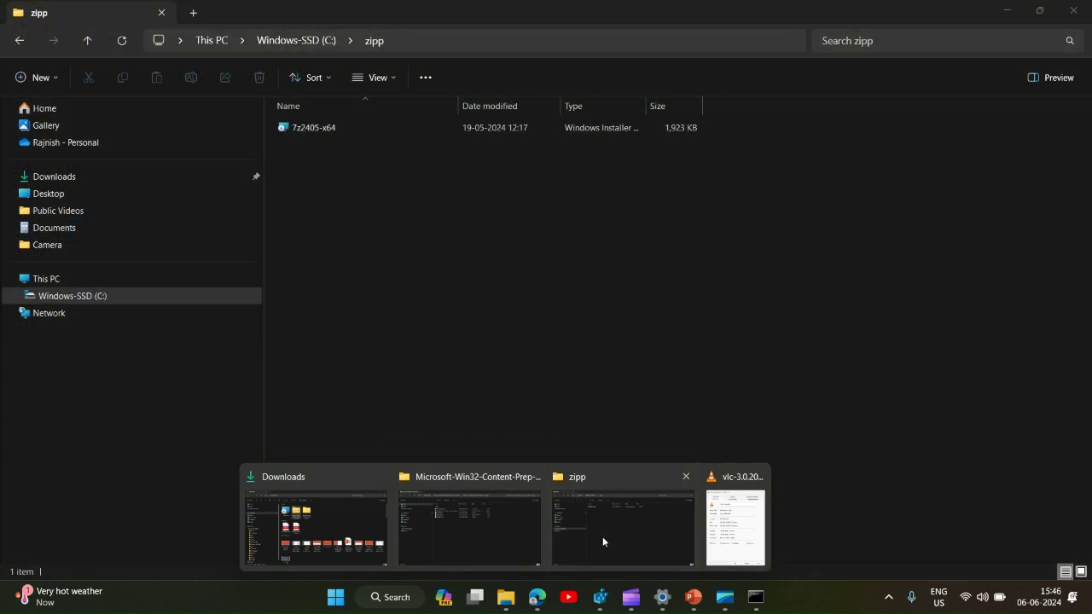
pyautogui.click(602, 537)
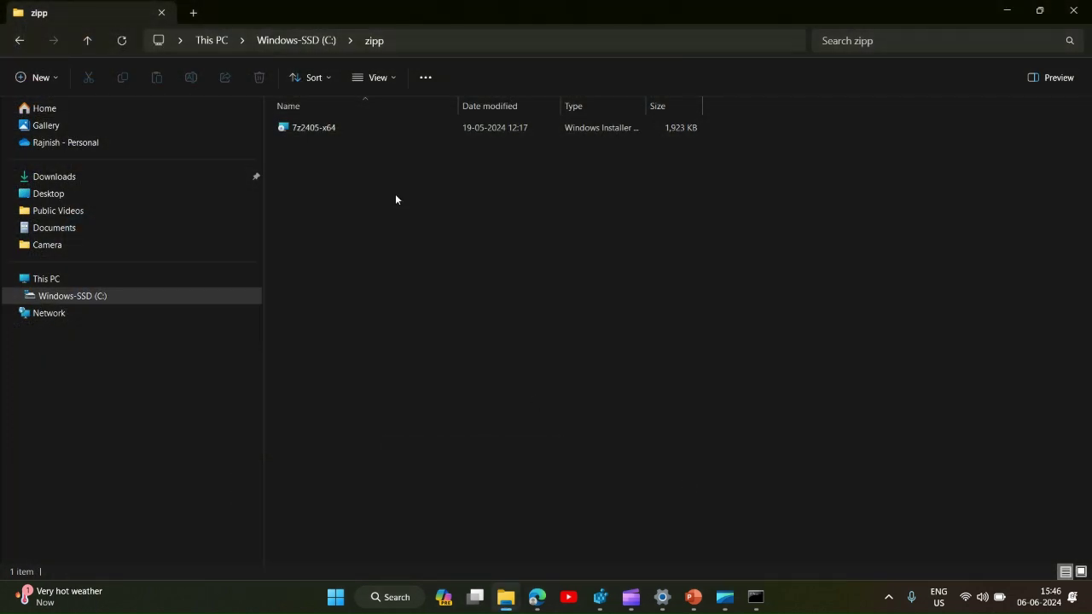
pyautogui.click(310, 129)
pyautogui.click(309, 128)
pyautogui.hotkey('ctrl', 'c')
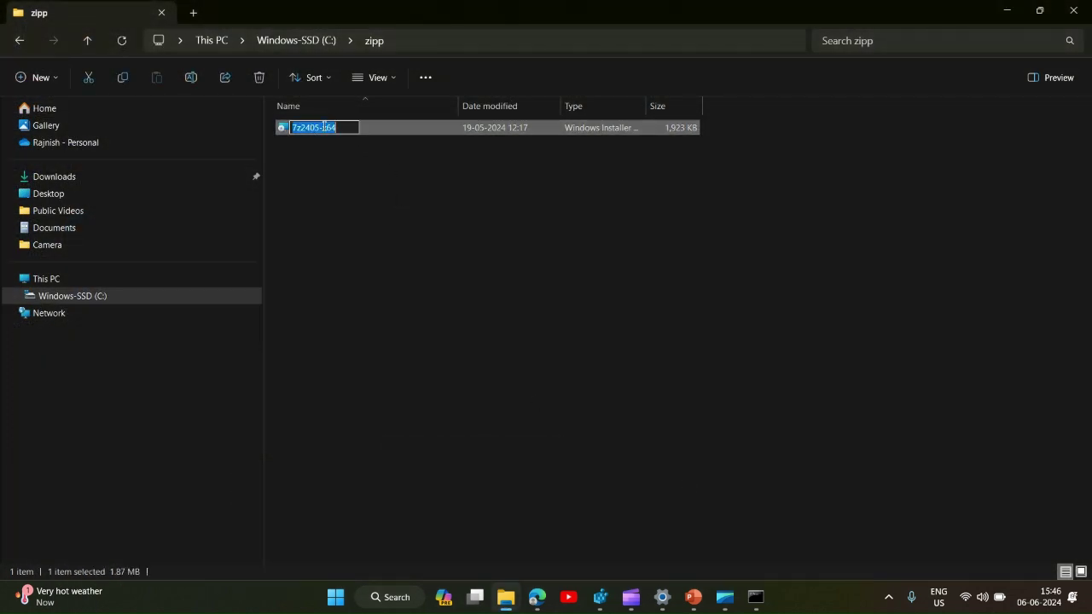
pyautogui.click(755, 598)
pyautogui.hotkey('ctrl', 'v')
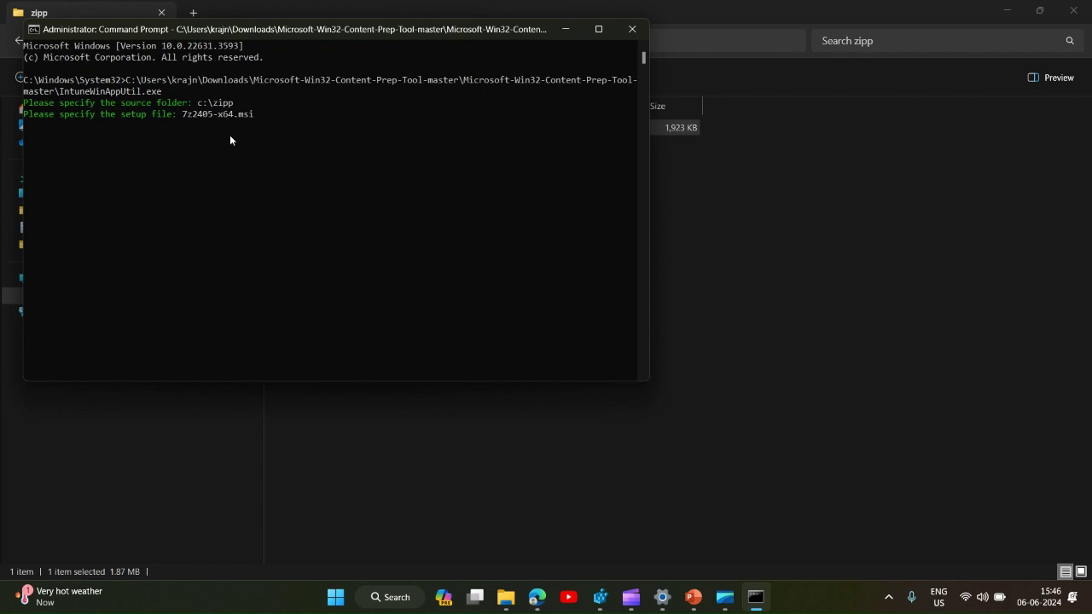
pyautogui.press('Return')
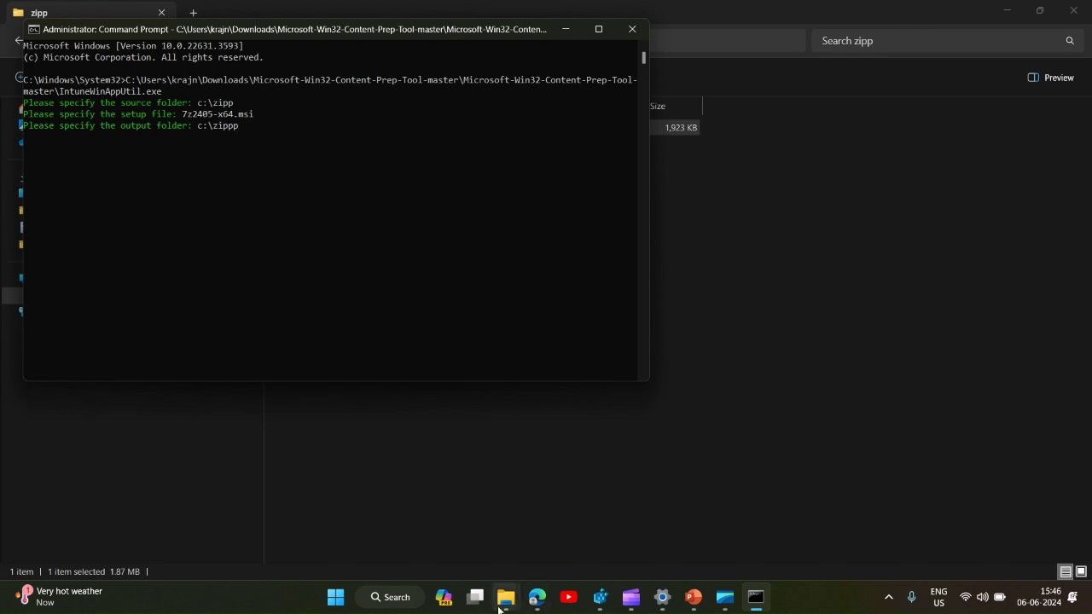
# Switch to File Explorer and check the existing folder names on the C: drive
pyautogui.moveTo(505, 598)
pyautogui.moveTo(450, 543)
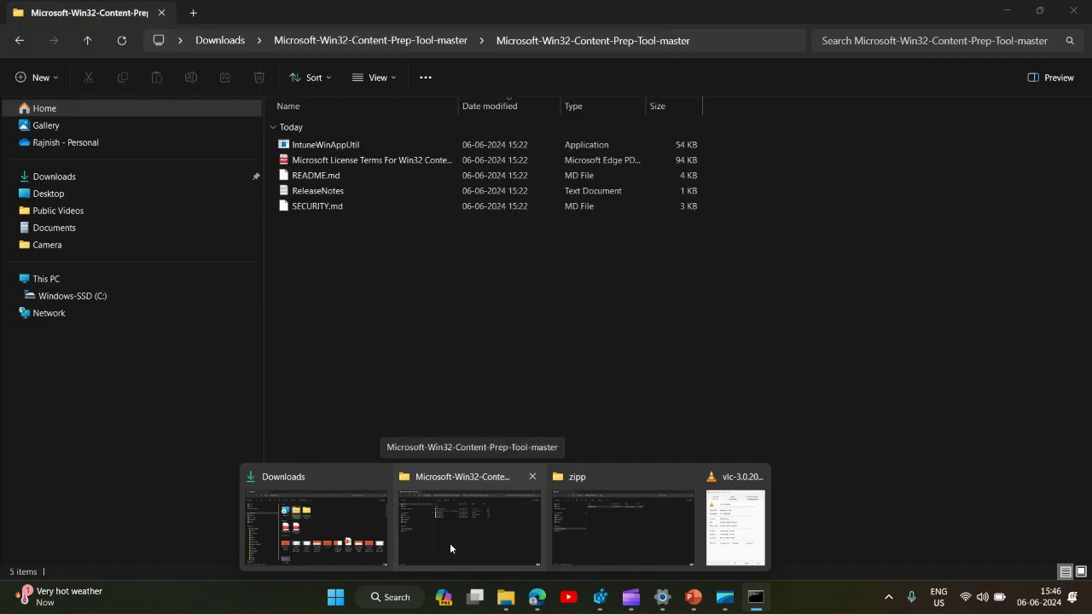
pyautogui.click(597, 540)
pyautogui.click(302, 40)
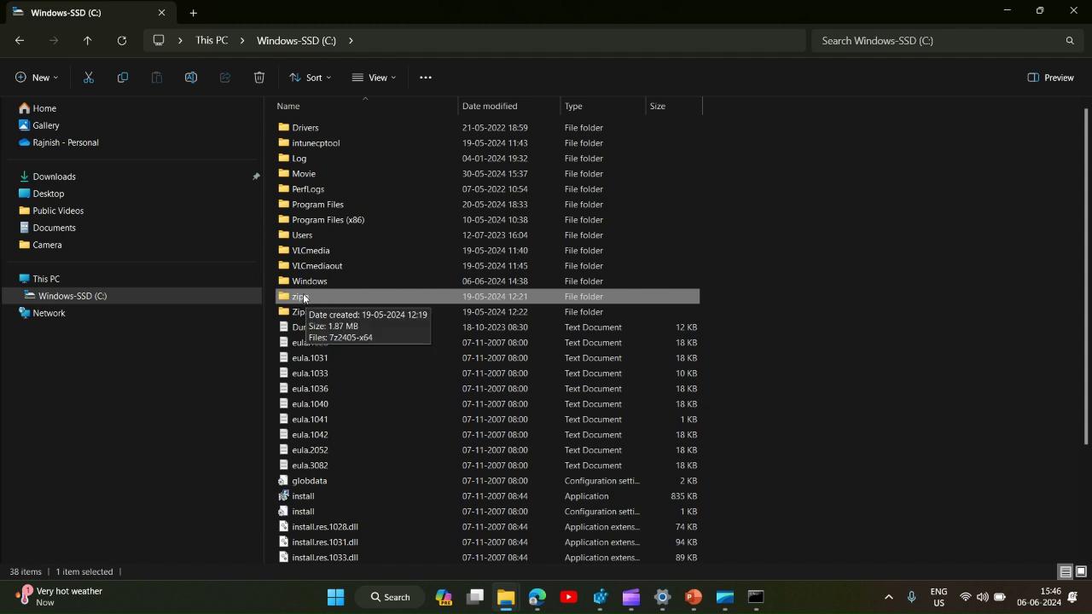
# Return to Command Prompt, submit c:\zippp as the output folder and agree to create it
pyautogui.click(755, 599)
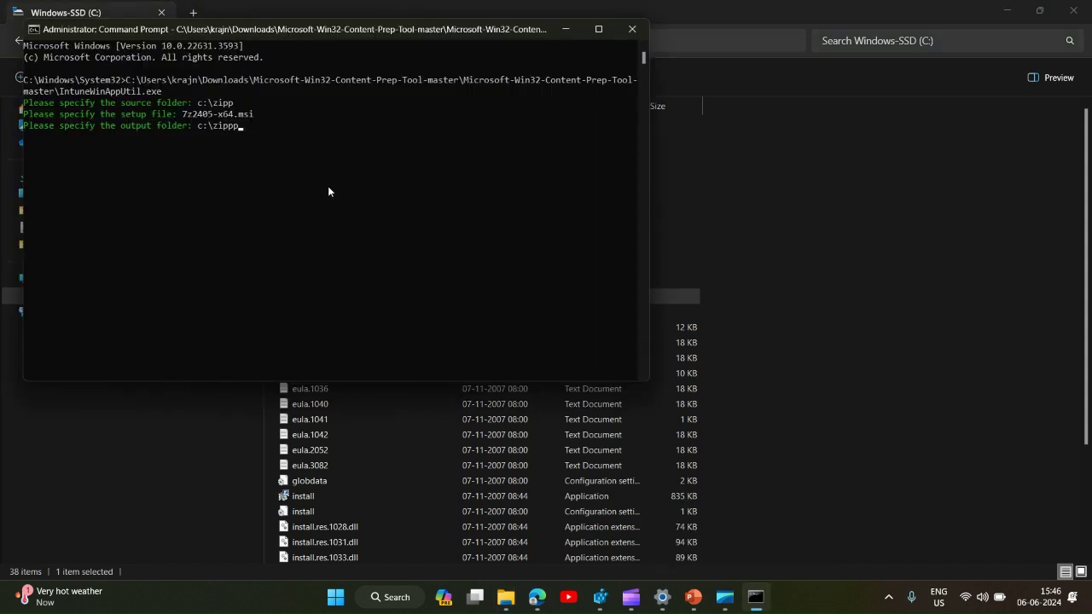
pyautogui.press('Return')
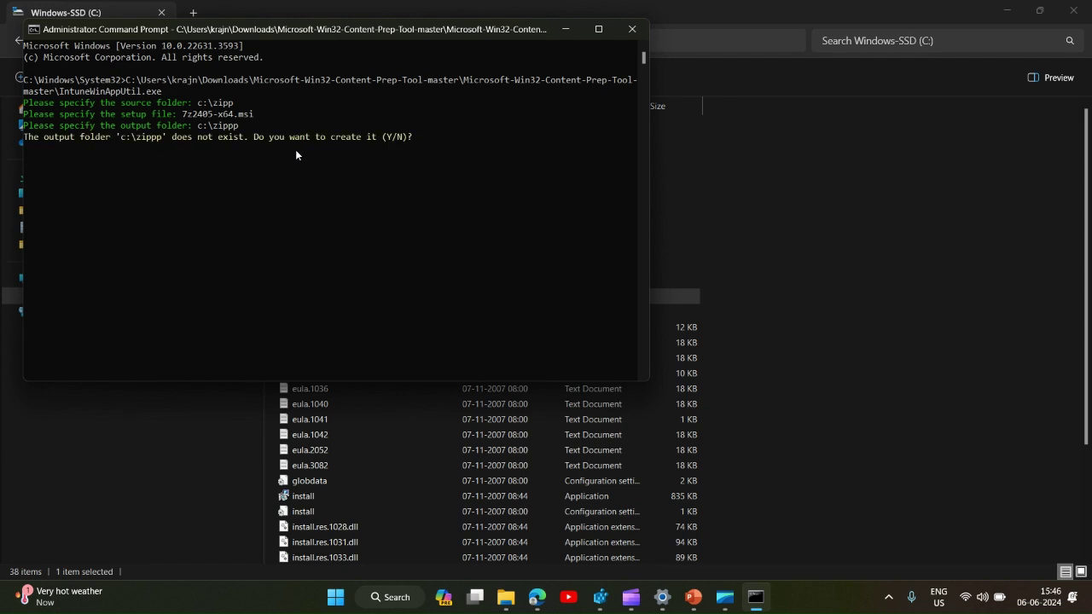
pyautogui.write('y')
pyautogui.press('Return')
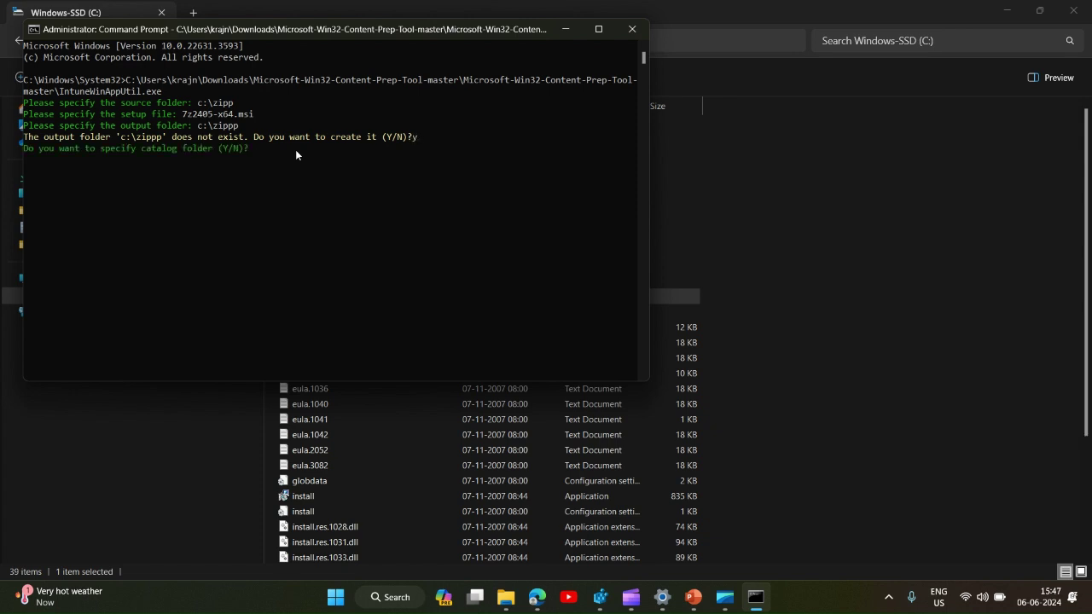
# Decline specifying a catalog folder and generate the .intunewin package
pyautogui.write('n')
pyautogui.press('Return')
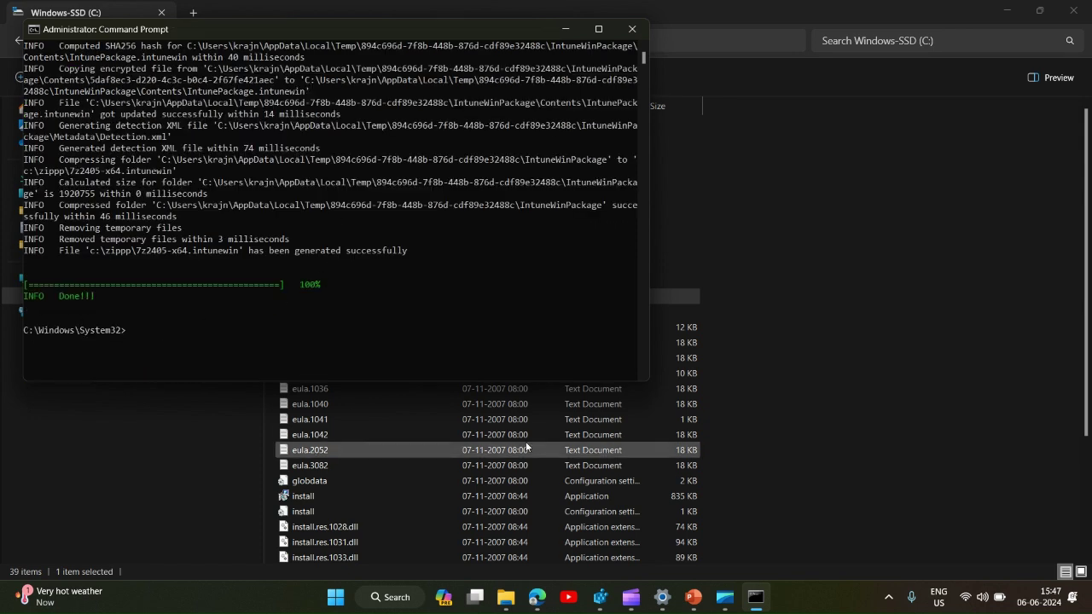
pyautogui.moveTo(509, 605)
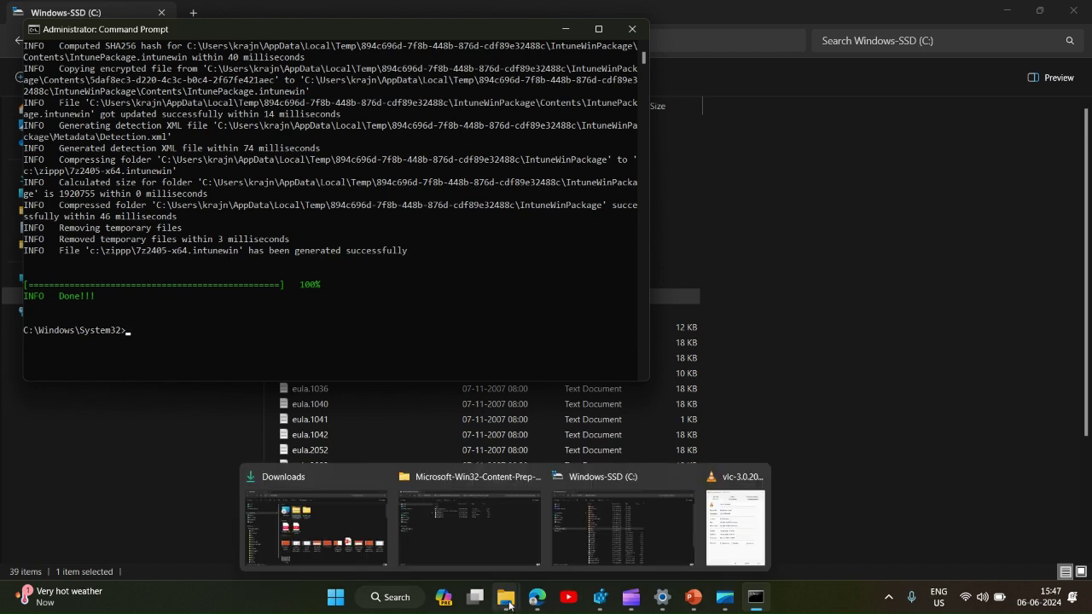
# Switch to File Explorer and open the zippp folder on the C: drive to check the generated 7-Zip package
pyautogui.click(463, 546)
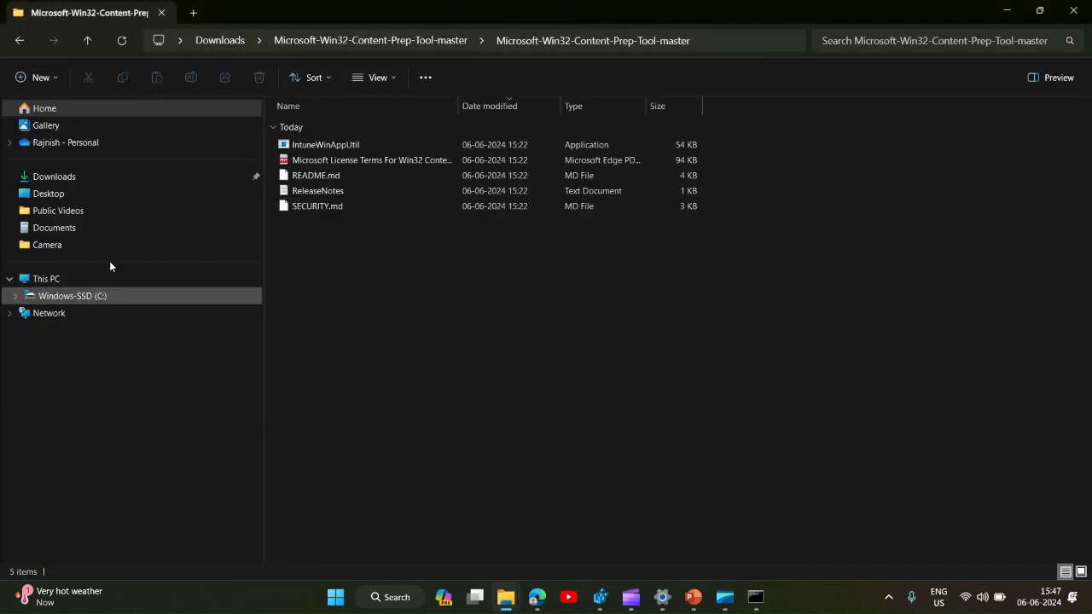
pyautogui.click(66, 301)
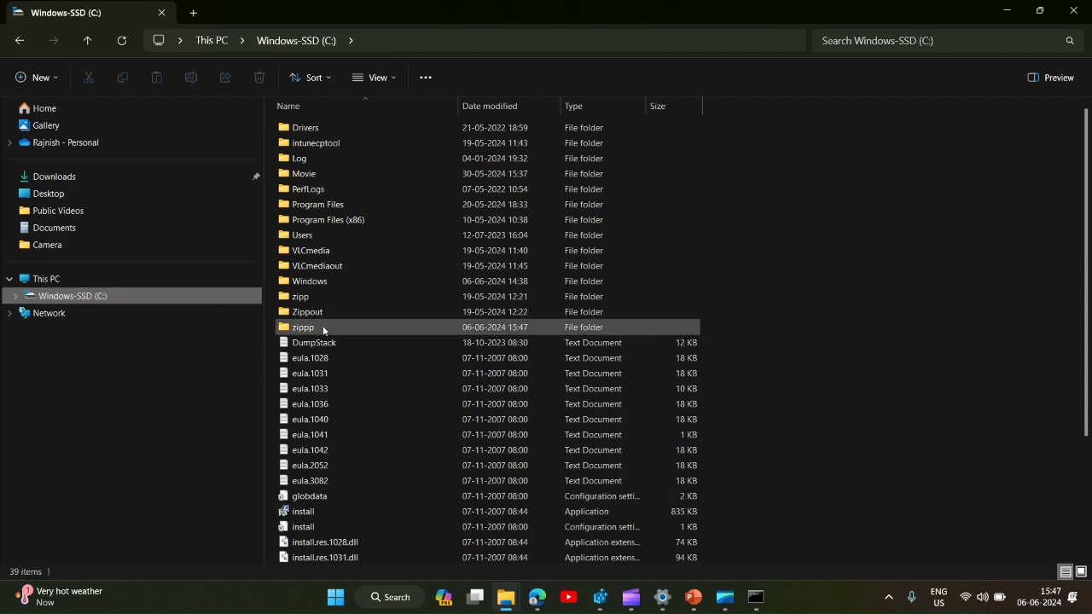
pyautogui.moveTo(319, 332)
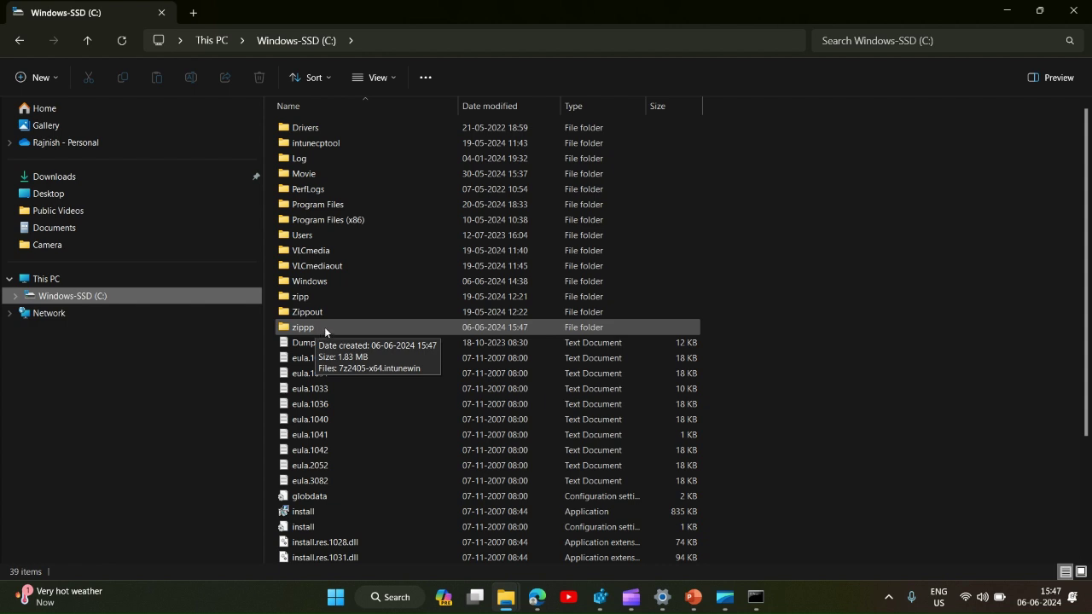
pyautogui.doubleClick(324, 327)
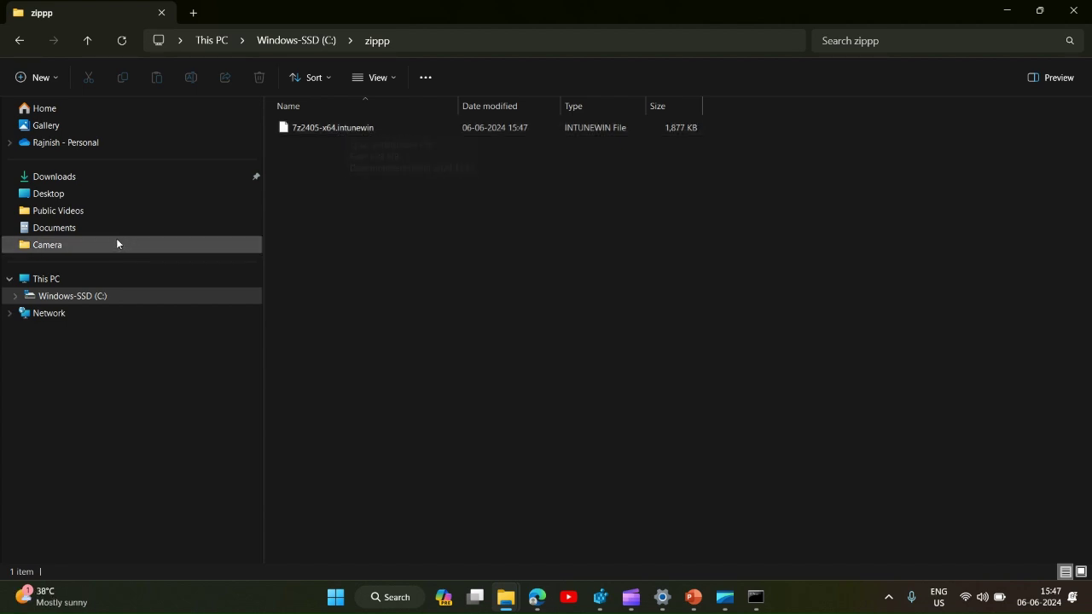
# Return to the C: drive, inspect the VLCmedia folder's contents, and review the Command Prompt output before minimizing that window
pyautogui.click(75, 297)
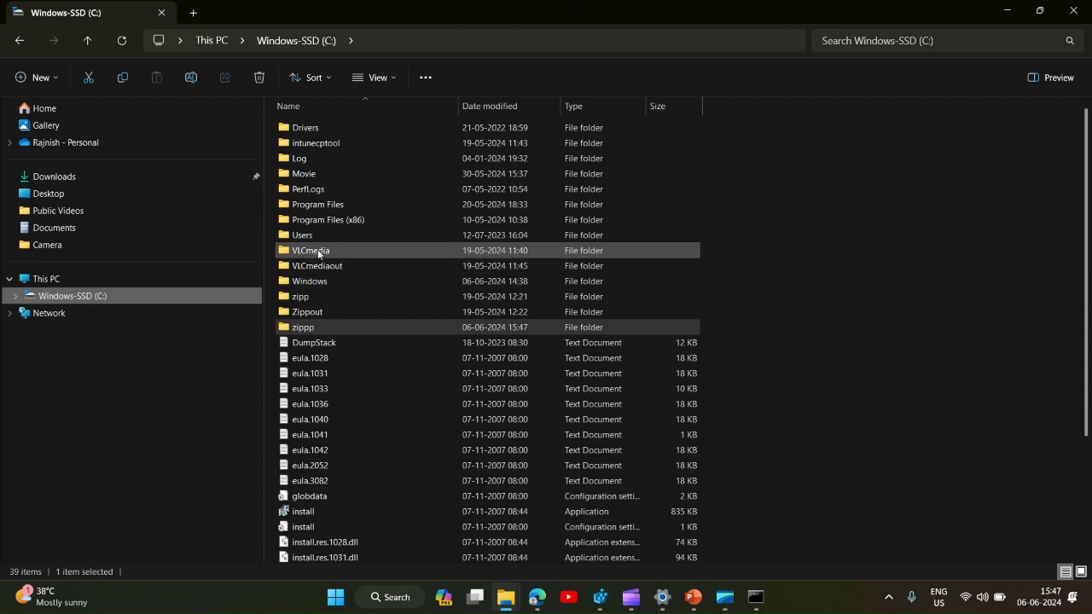
pyautogui.moveTo(319, 253)
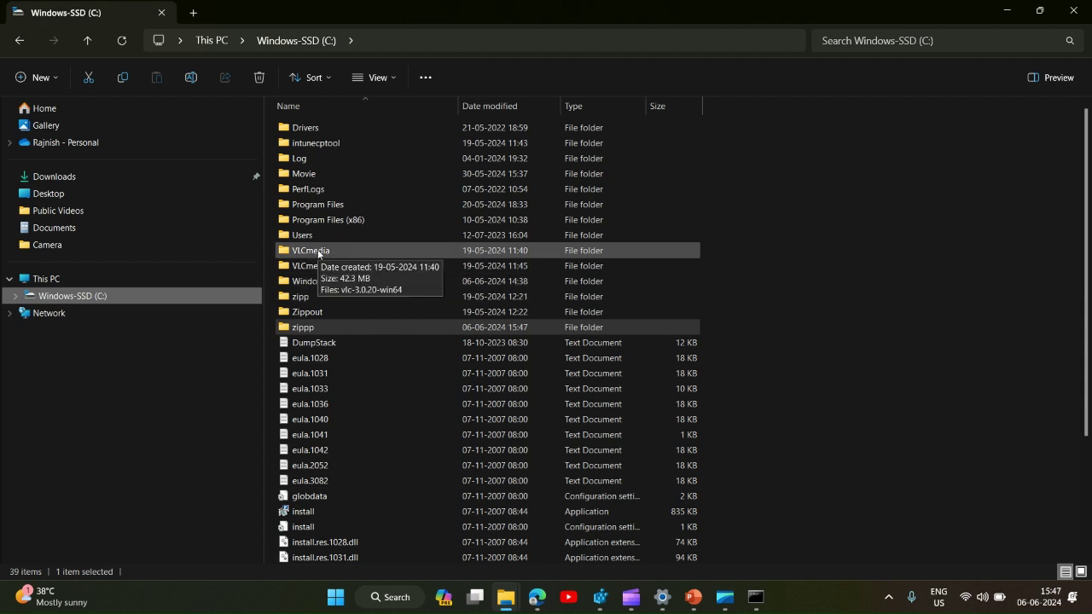
pyautogui.click(756, 597)
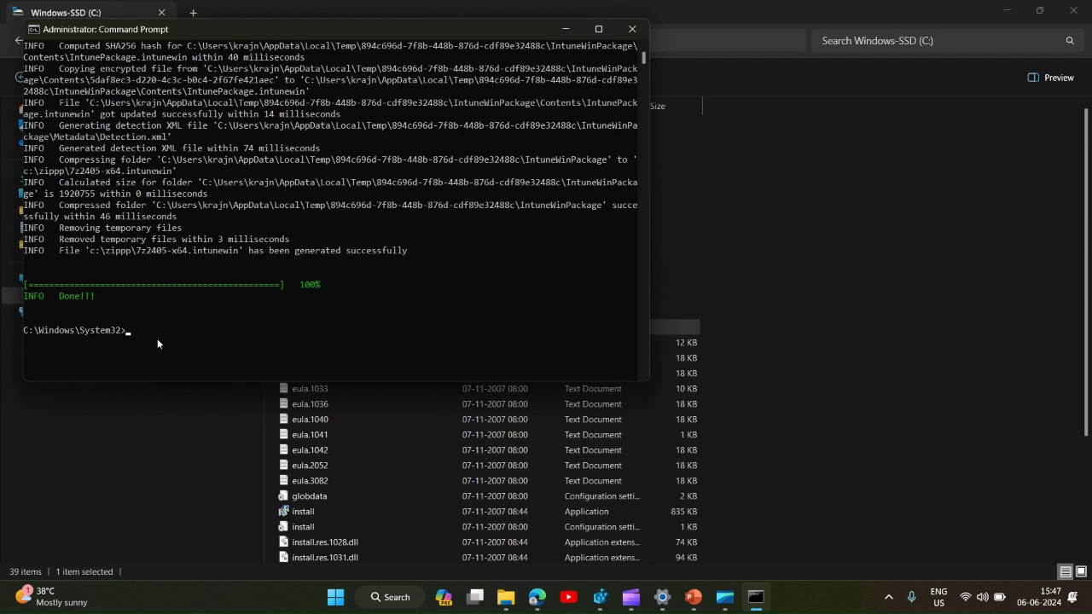
pyautogui.click(569, 33)
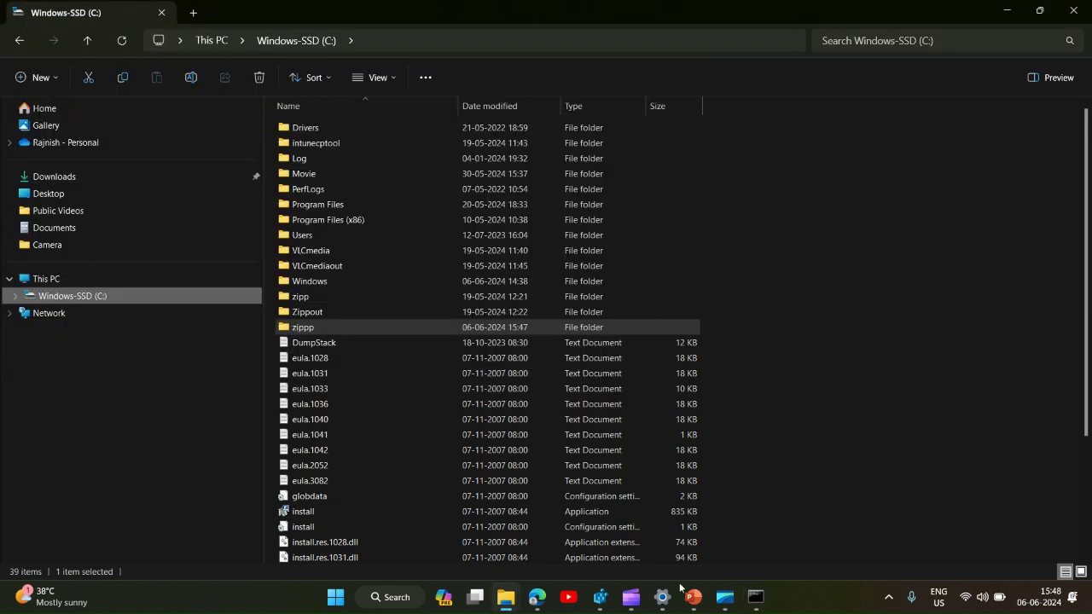
# Open the inner Microsoft-Win32-Content-Prep-Tool-master folder in Downloads and copy its path
pyautogui.click(81, 178)
pyautogui.doubleClick(469, 165)
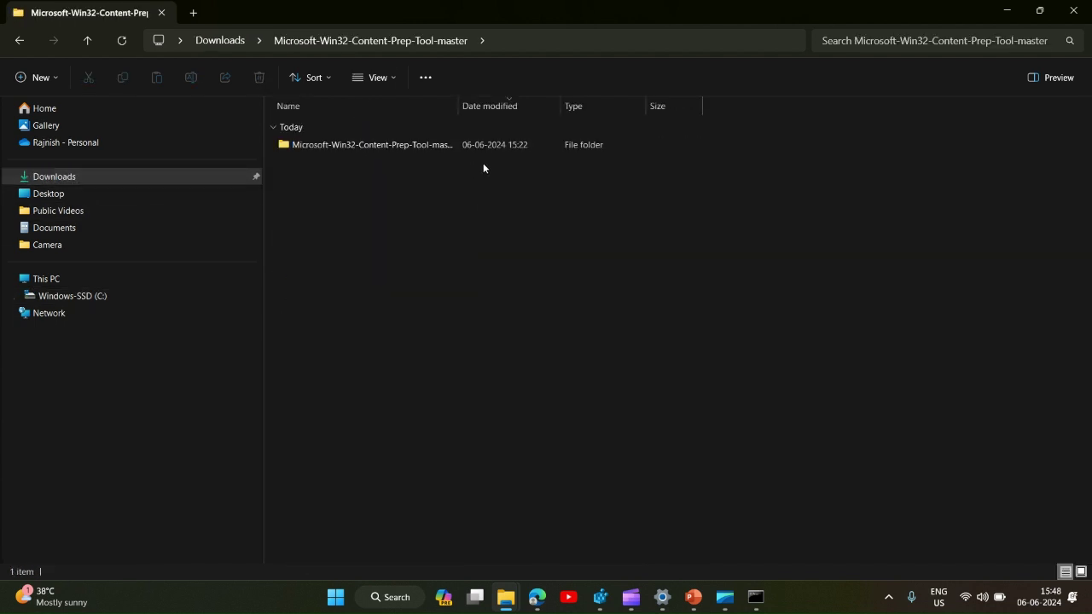
pyautogui.doubleClick(388, 147)
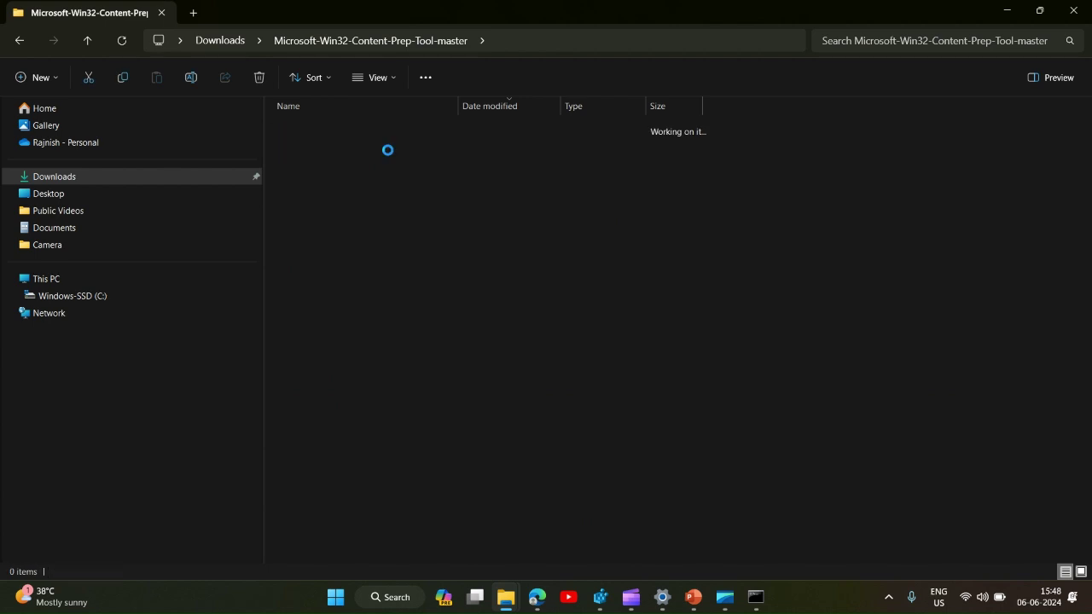
pyautogui.click(732, 44)
# Switch to Command Prompt, run IntuneWinAppUtil.exe from the copied folder path and specify c:\vlcmedia as the source folder
pyautogui.click(755, 598)
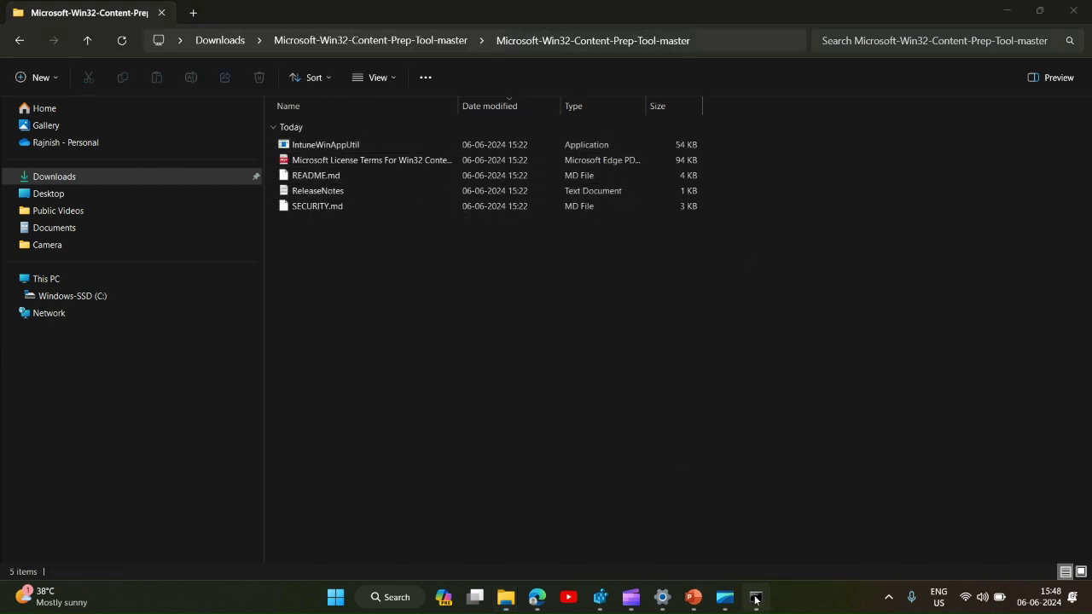
pyautogui.write('C:\\Users\\krajn\\Downloads\\Microsoft-Win32-Content-Prep-Tool-master\\Microsoft-Win32-Content-Prep-Tool-master\\')
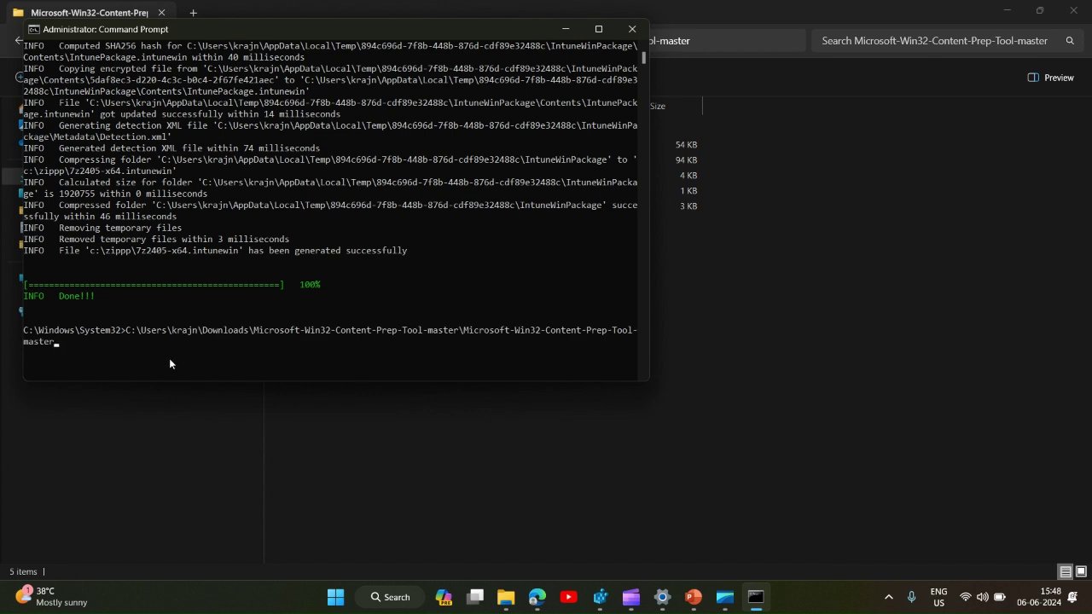
pyautogui.press('Tab')
pyautogui.press('Return')
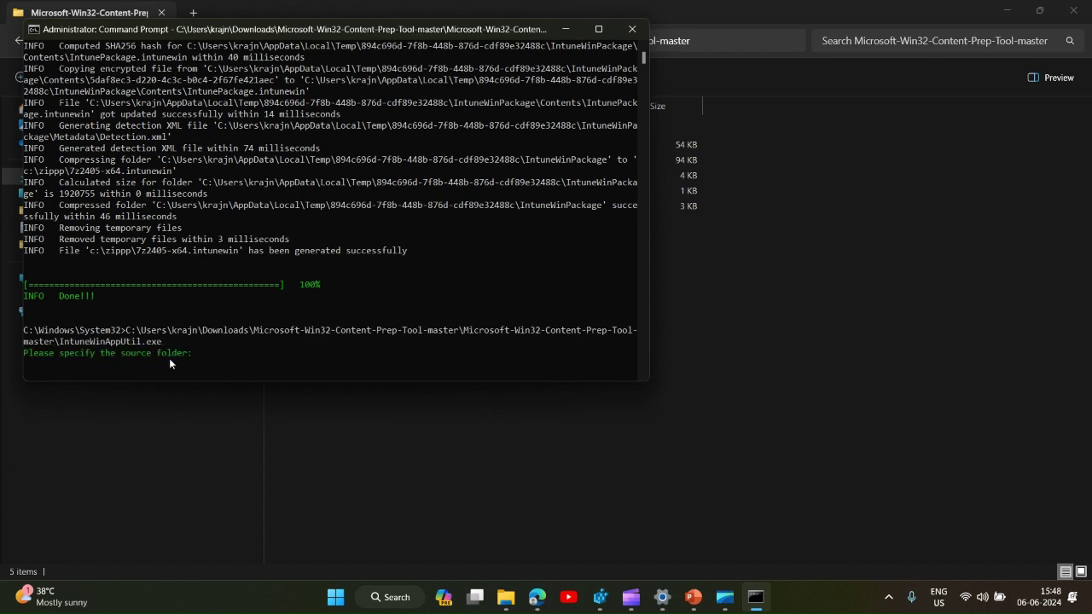
pyautogui.write('c:\\vlcmedia')
pyautogui.press('Return')
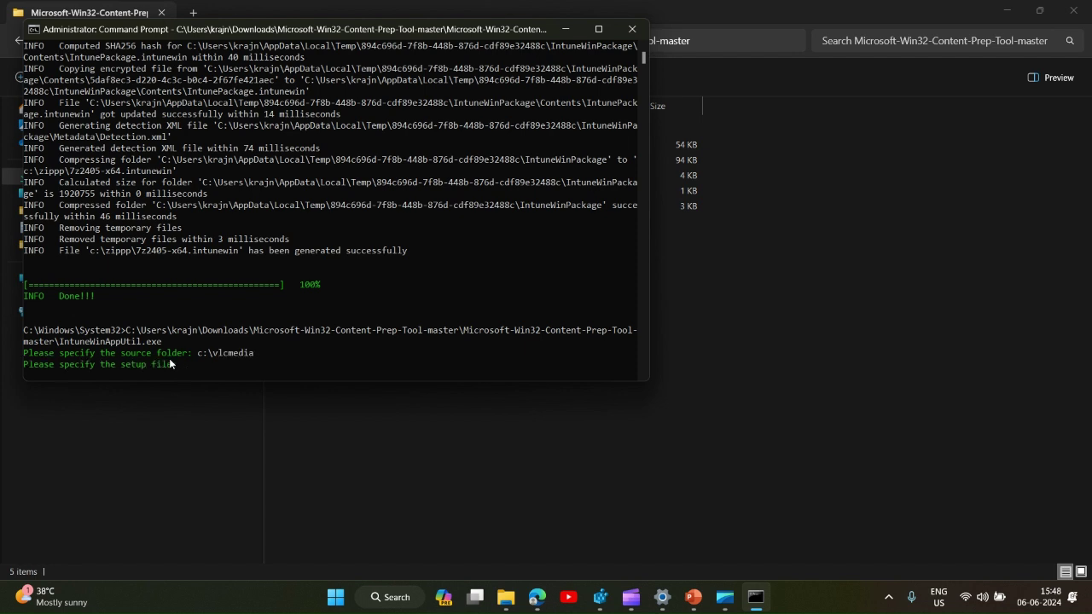
# Copy the VLC installer's file name from the VLCmedia folder and specify vlc-3.0.20-win64.exe as the setup file in Command Prompt
pyautogui.moveTo(509, 606)
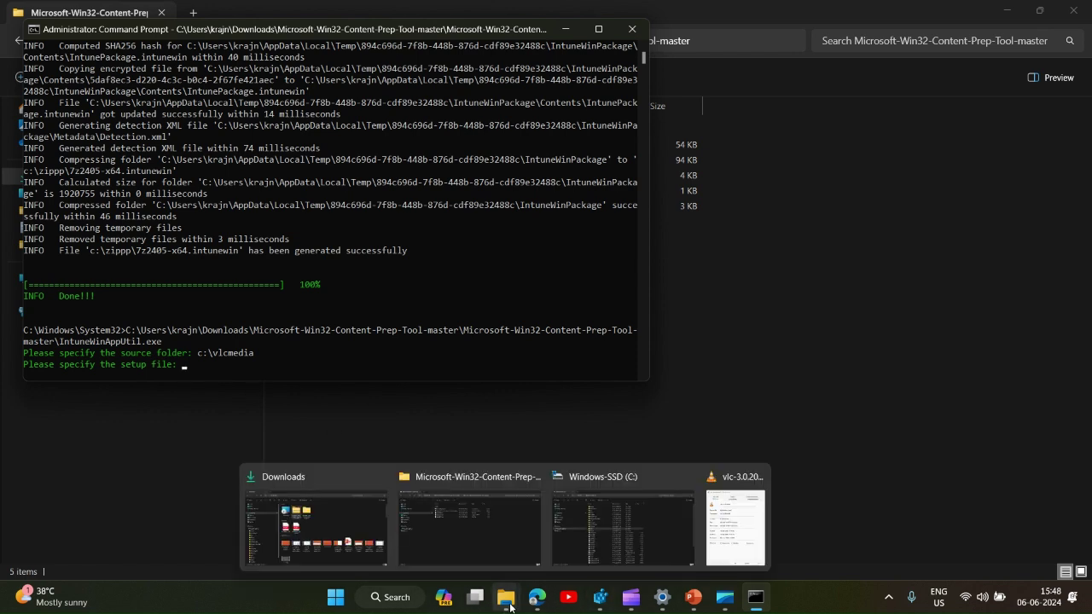
pyautogui.click(606, 541)
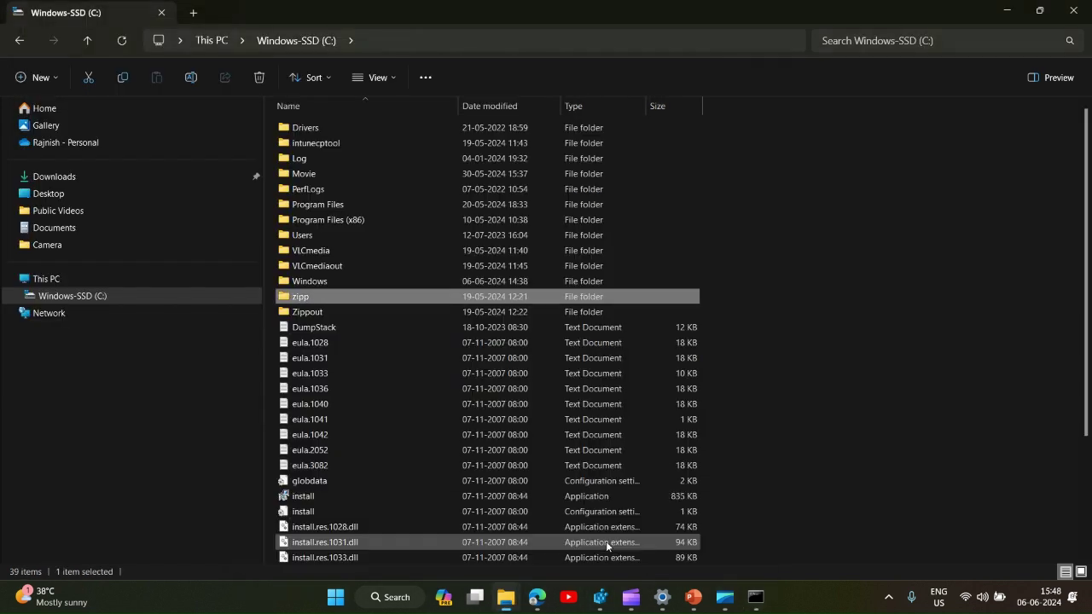
pyautogui.doubleClick(321, 252)
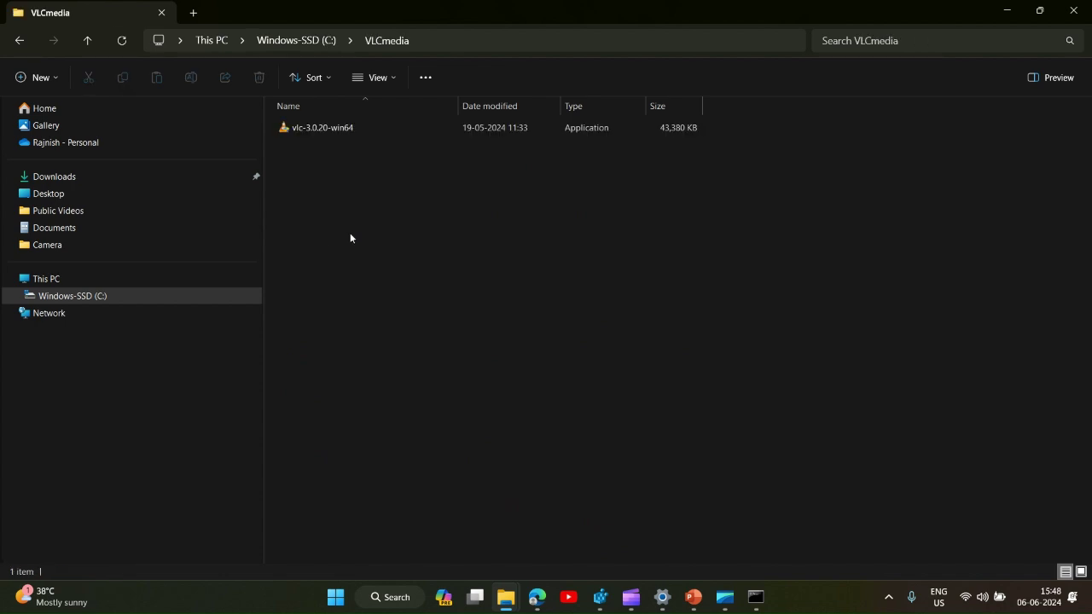
pyautogui.click(329, 132)
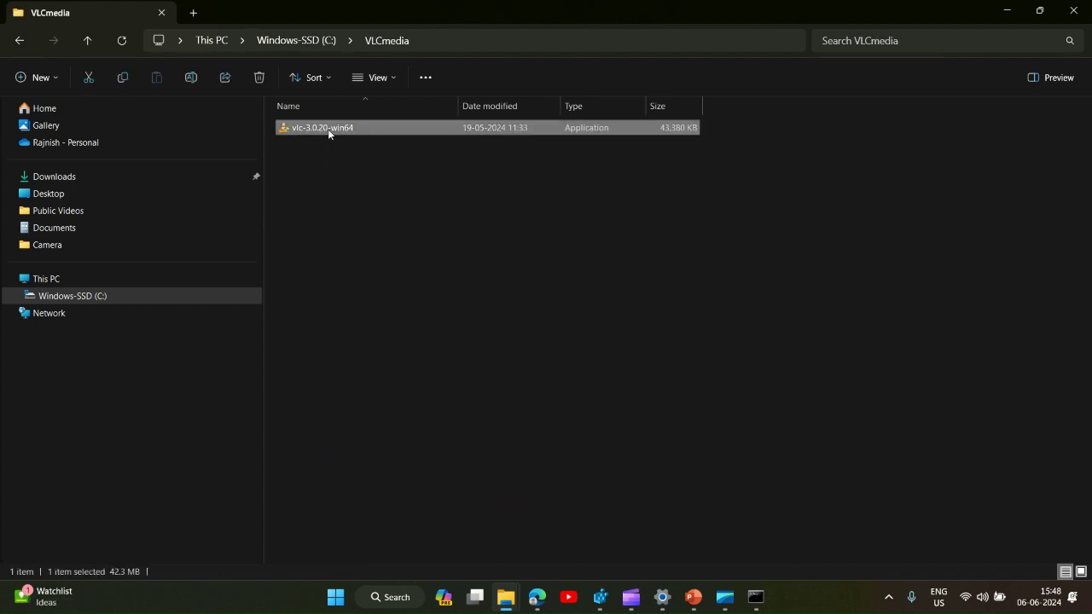
pyautogui.click(329, 129)
pyautogui.hotkey('ctrl', 'c')
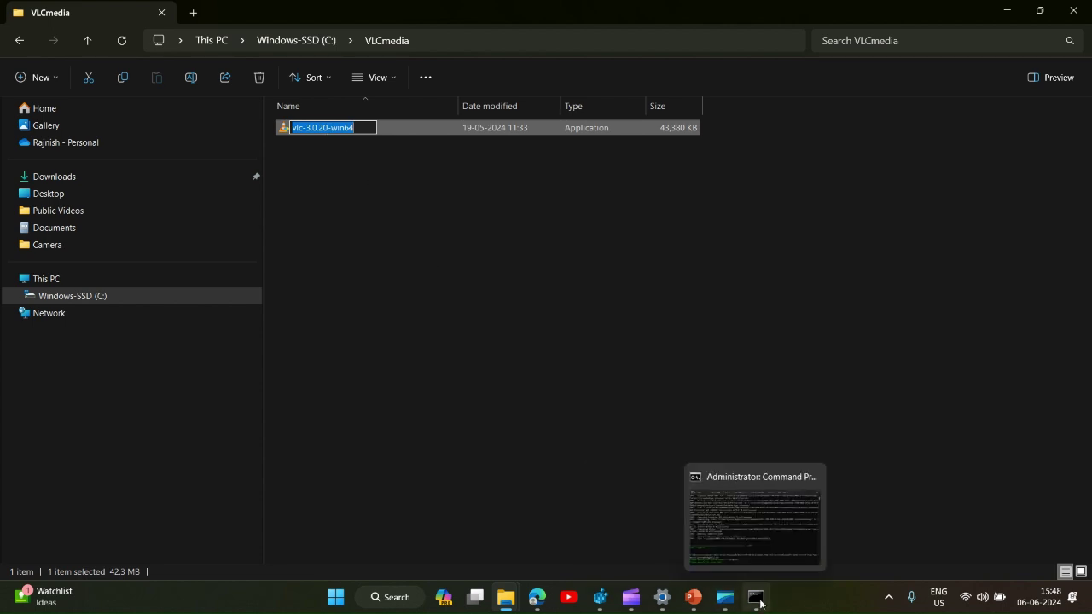
pyautogui.click(727, 563)
pyautogui.hotkey('ctrl', 'v')
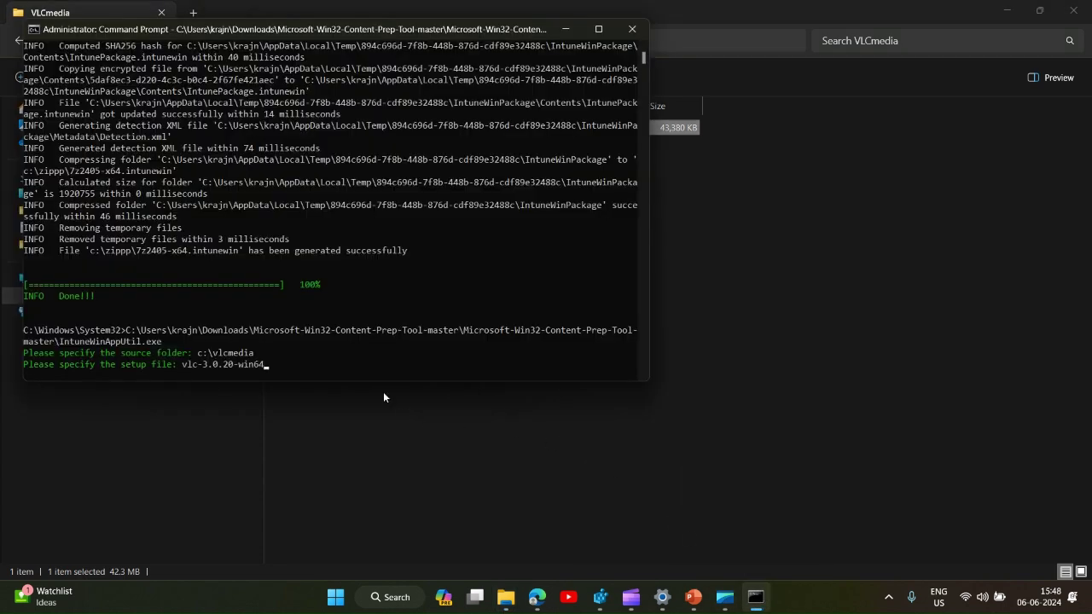
pyautogui.write('.exe')
pyautogui.press('Return')
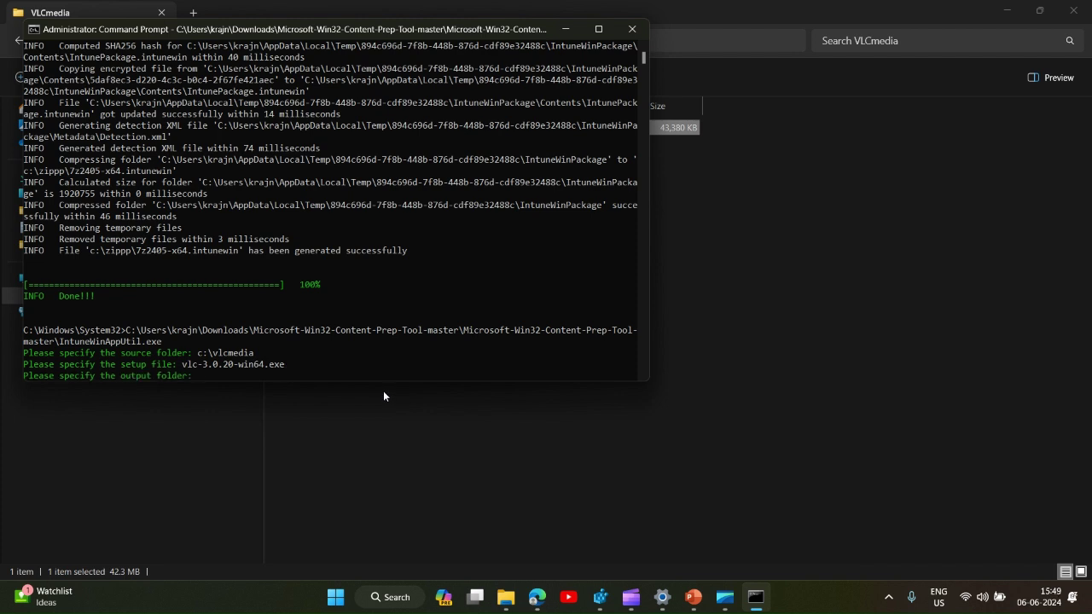
# Specify c:\vlcmediaaa as the output folder and agree to create it
pyautogui.write('c:')
pyautogui.write('\\vlc')
pyautogui.write('me')
pyautogui.write('diii')
pyautogui.press('BackSpace')
pyautogui.press('BackSpace')
pyautogui.write('aaa')
pyautogui.press('Return')
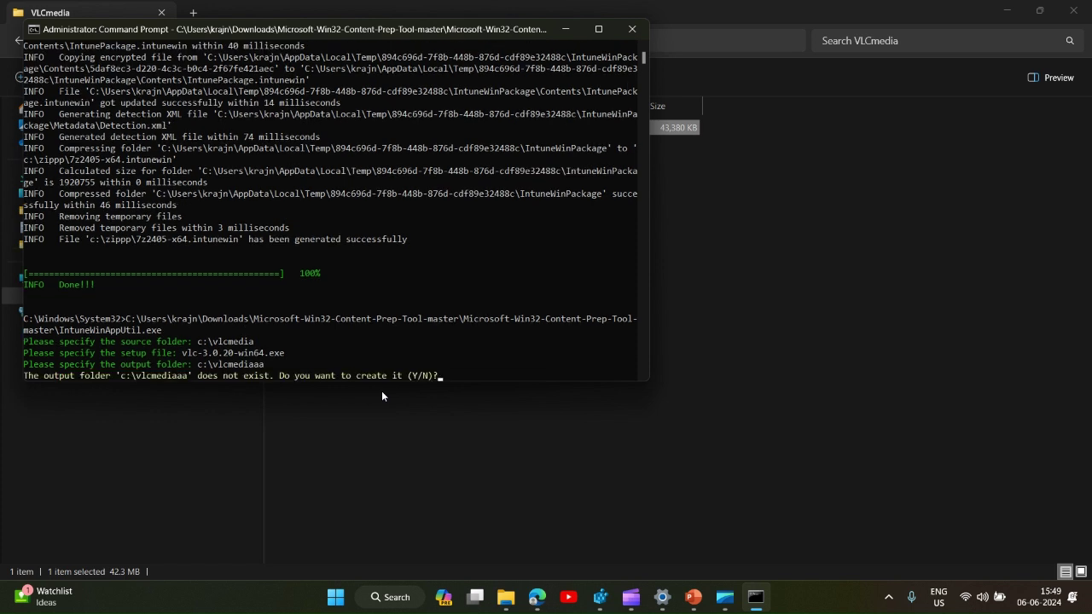
pyautogui.write('y')
pyautogui.press('Return')
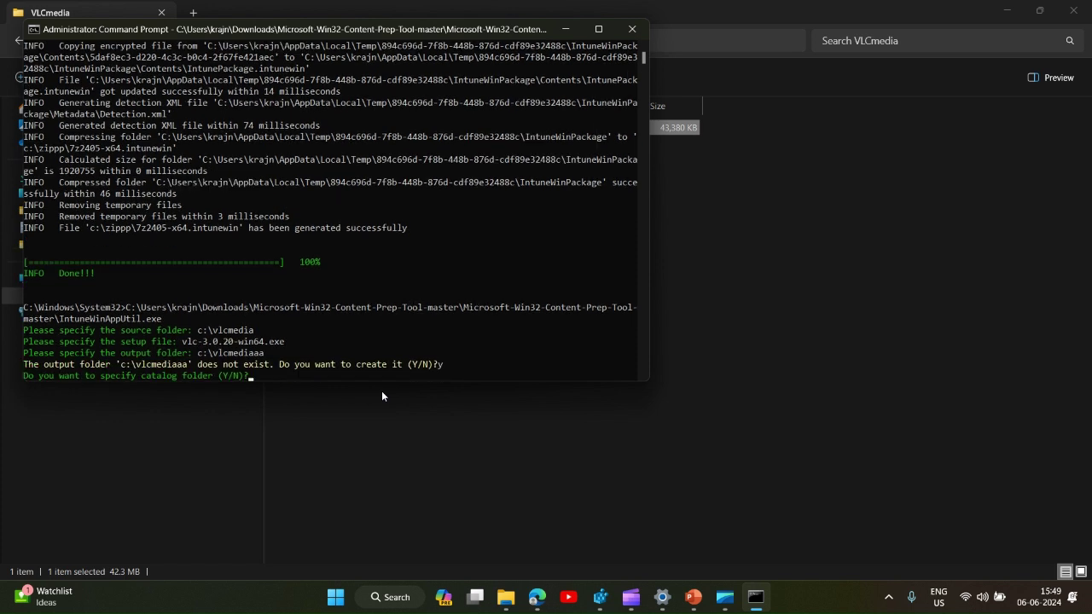
# Decline specifying a catalog folder and generate the VLC .intunewin package
pyautogui.write('y')
pyautogui.press('BackSpace')
pyautogui.write('n')
pyautogui.press('Return')
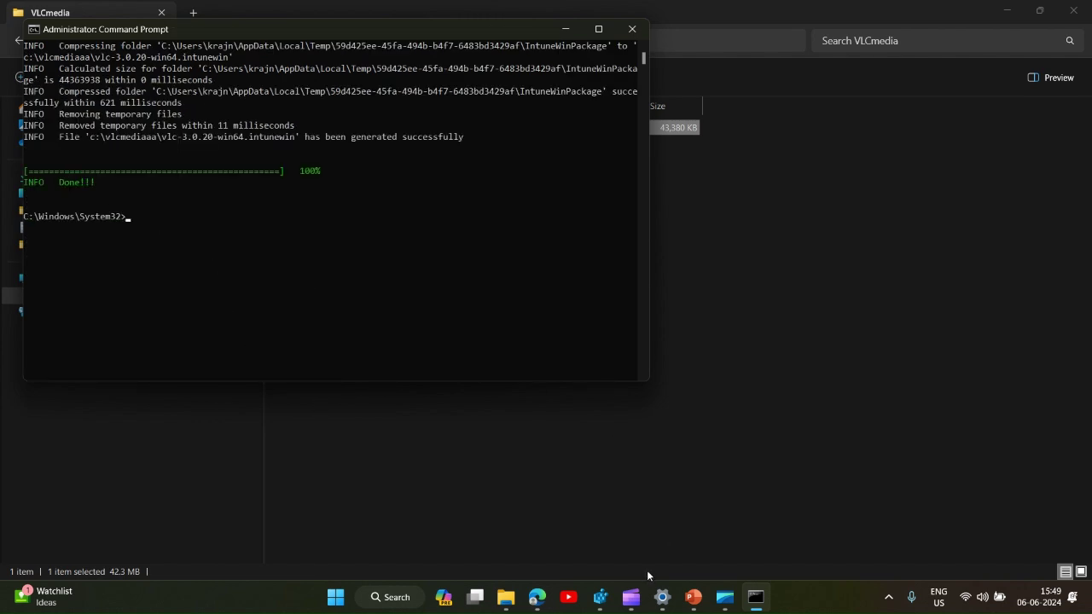
# Switch to File Explorer and open the vlcmediaaa folder on the C: drive to check the generated VLC package
pyautogui.moveTo(504, 603)
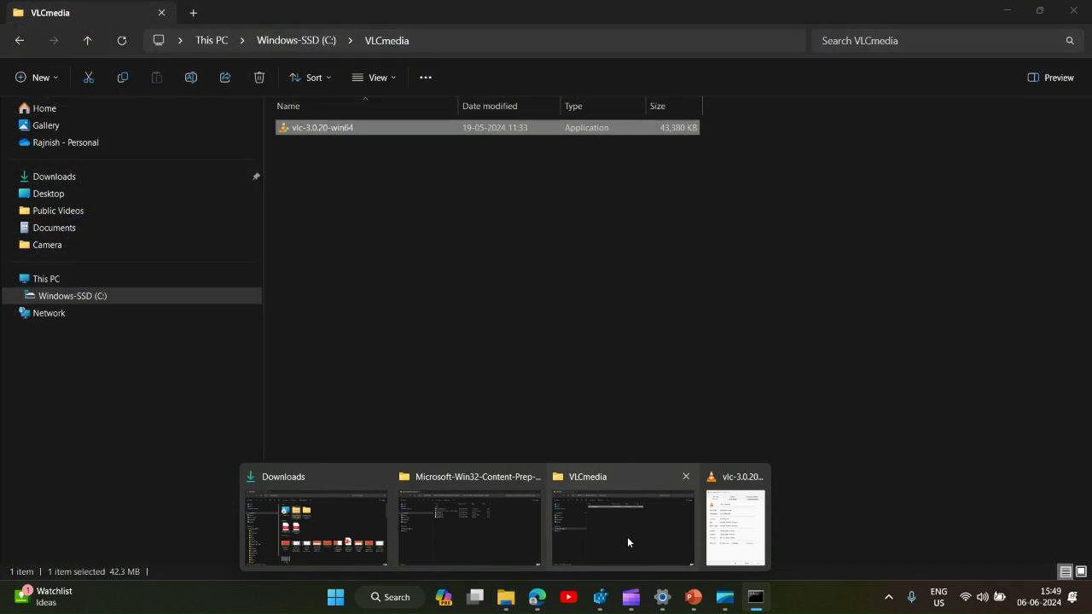
pyautogui.click(627, 537)
pyautogui.click(101, 296)
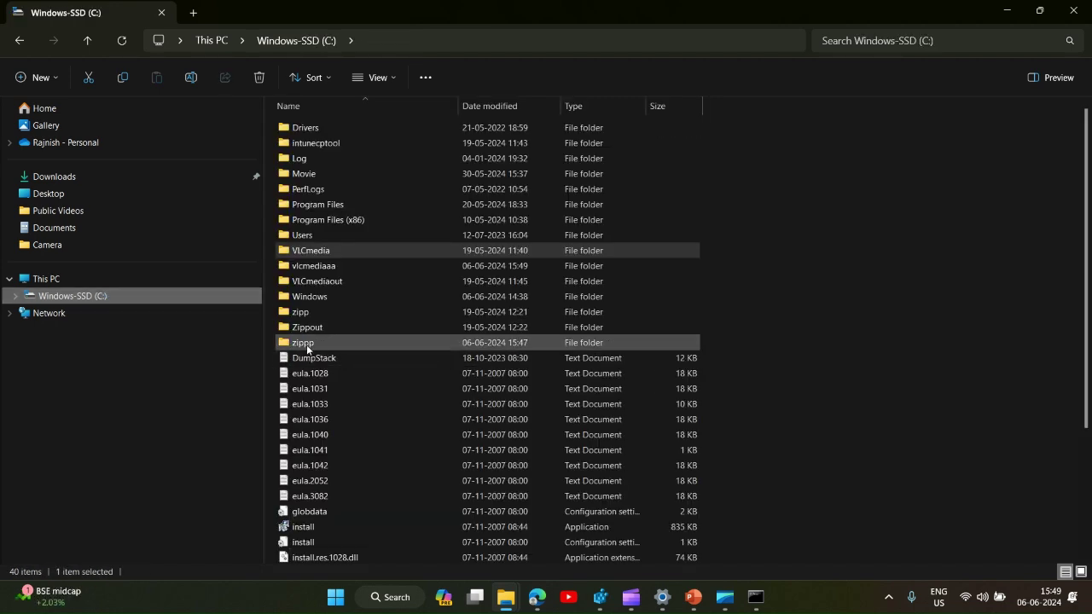
pyautogui.moveTo(307, 348)
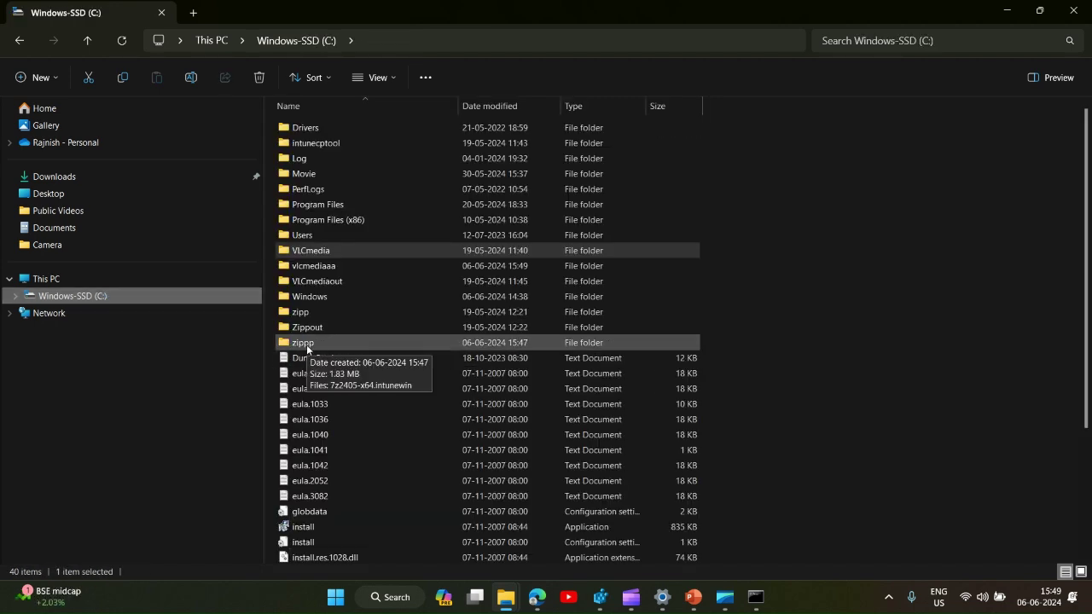
pyautogui.doubleClick(325, 266)
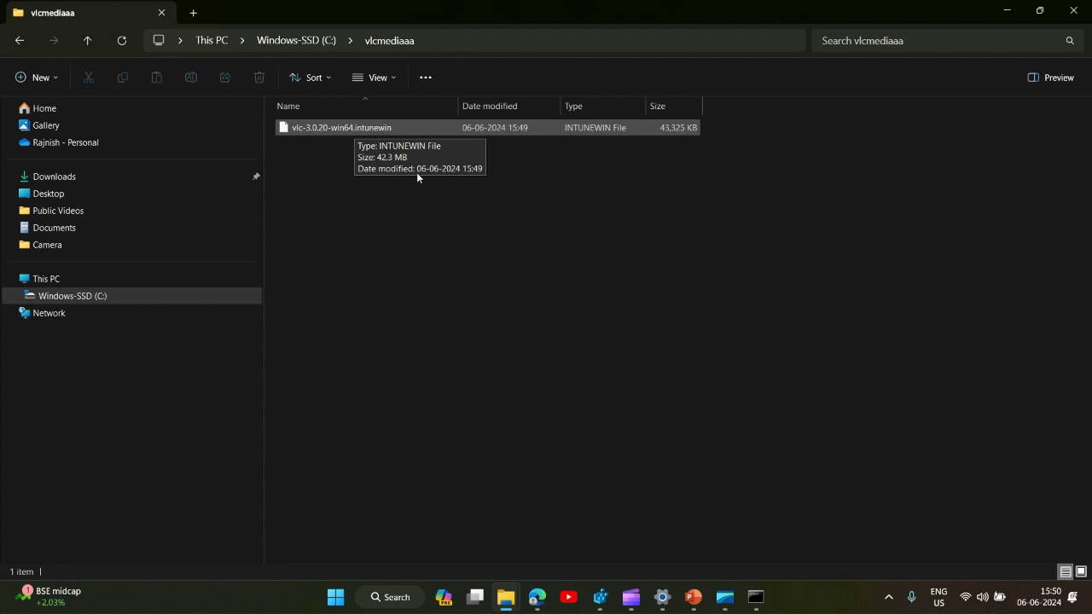
# Switch to the Intune admin center in Edge and load 7z2405-x64.intunewin from the C: drive's zippp folder as the app package file
pyautogui.click(537, 597)
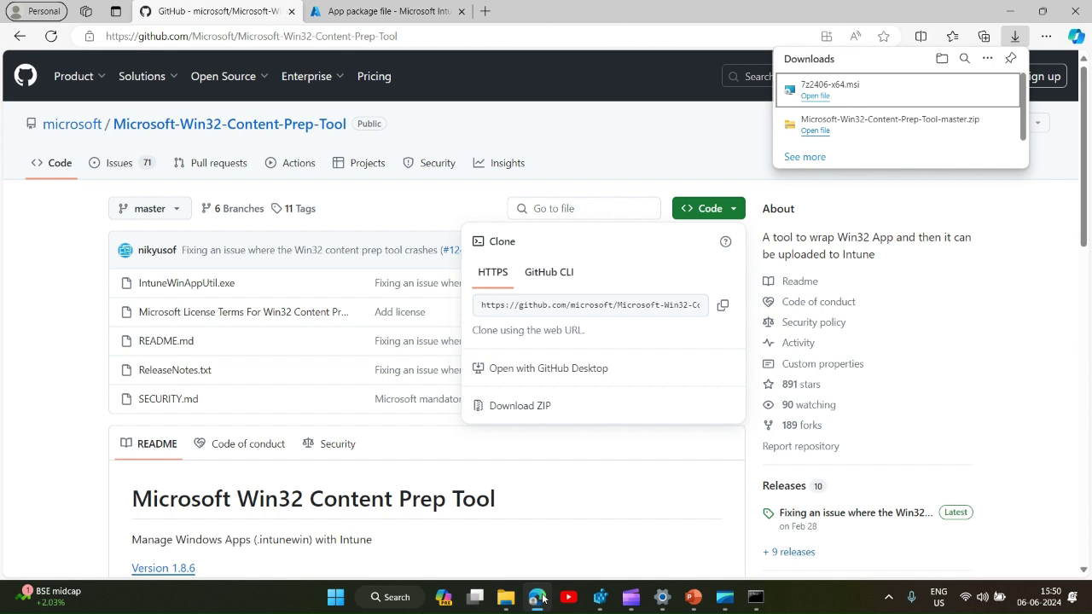
pyautogui.click(407, 9)
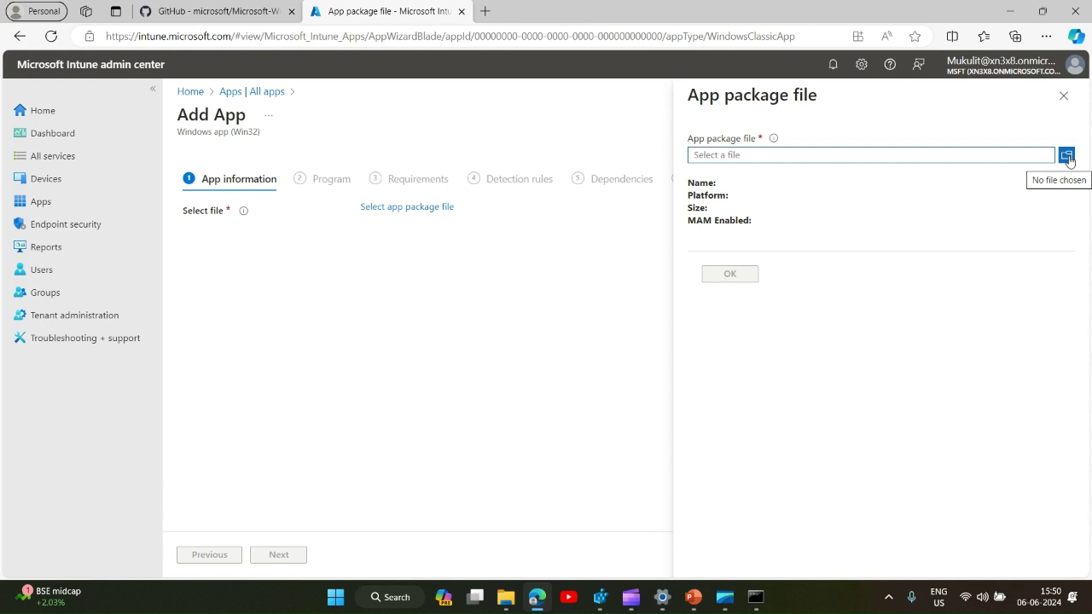
pyautogui.click(1067, 156)
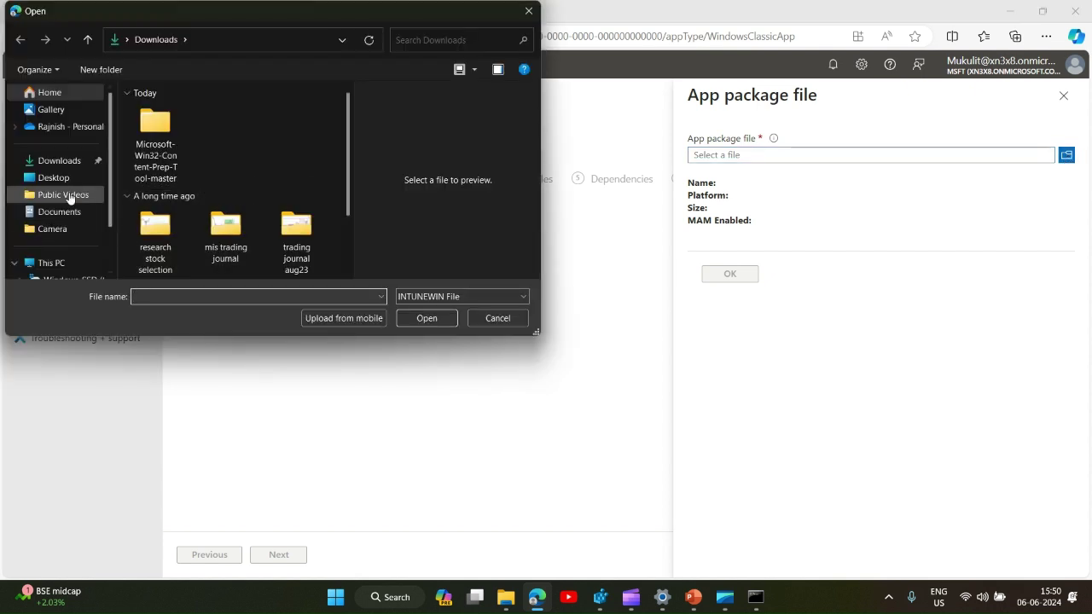
pyautogui.scroll(-1, 112, 206)
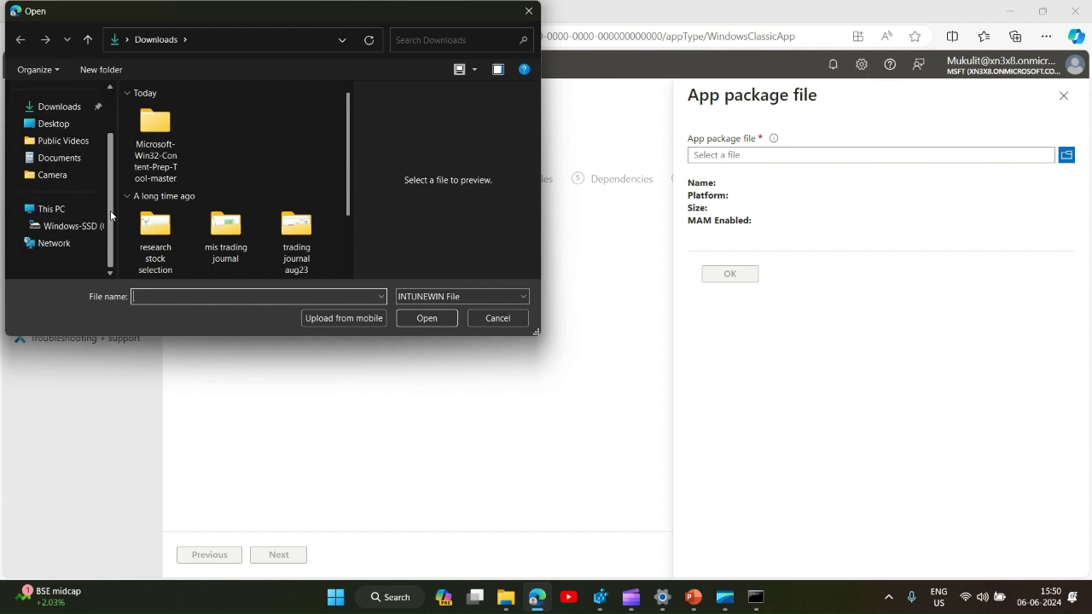
pyautogui.click(68, 226)
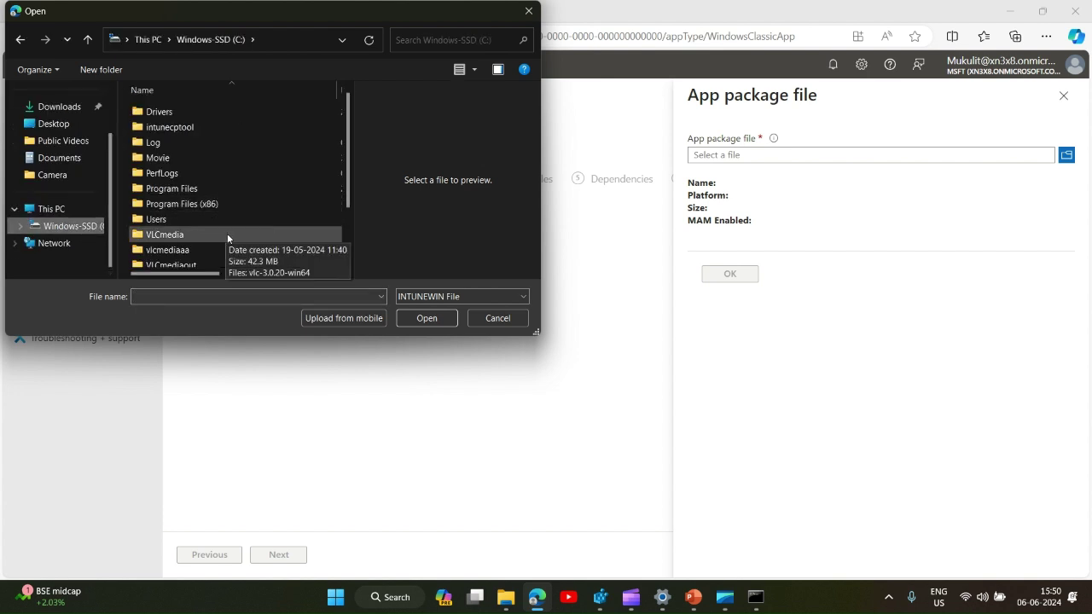
pyautogui.scroll(-2, 213, 232)
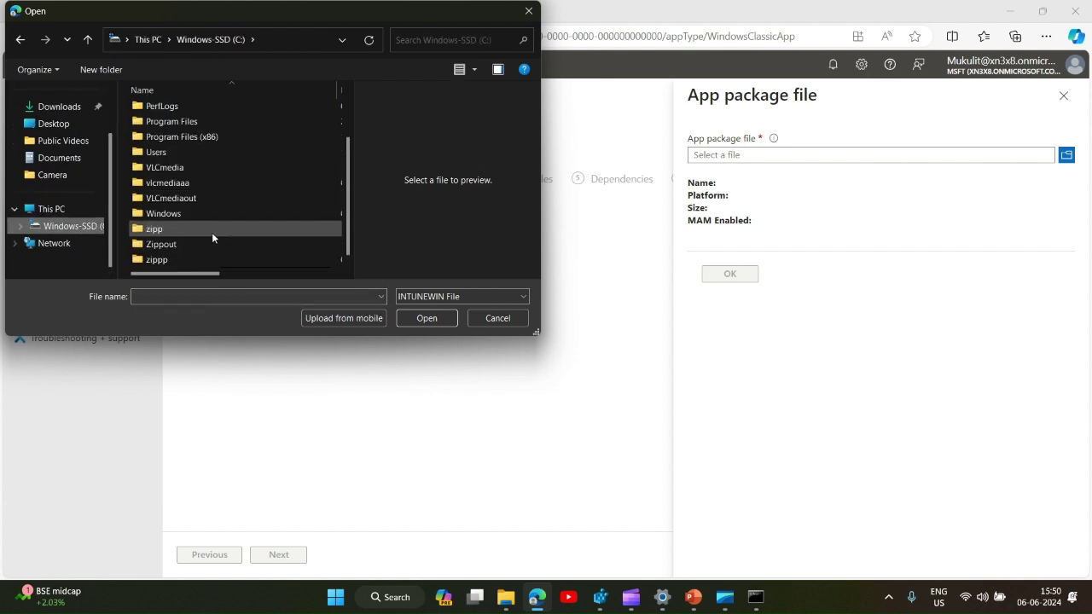
pyautogui.click(171, 263)
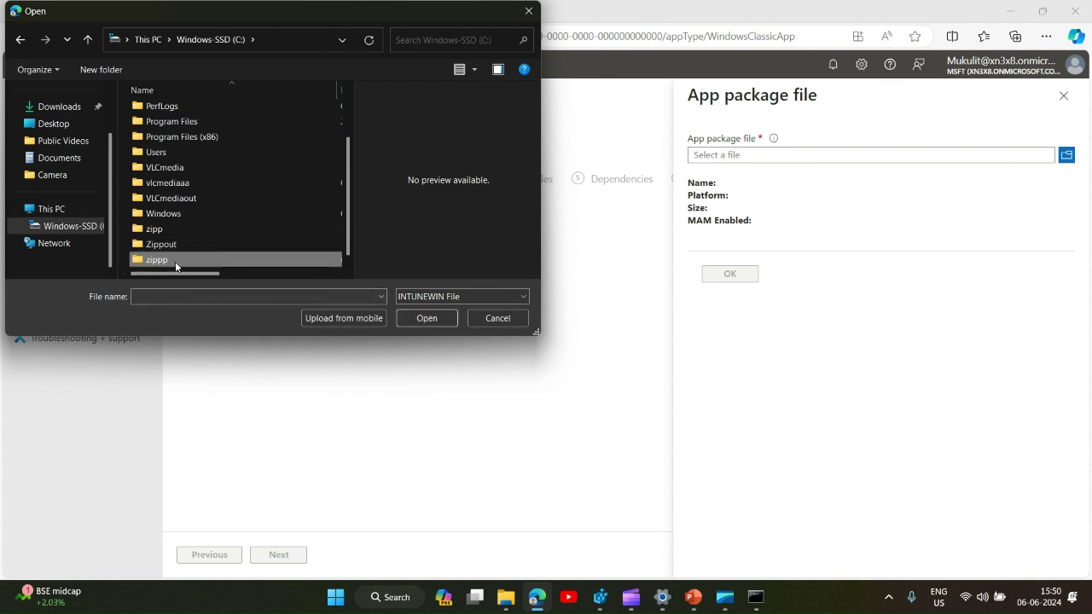
pyautogui.doubleClick(175, 261)
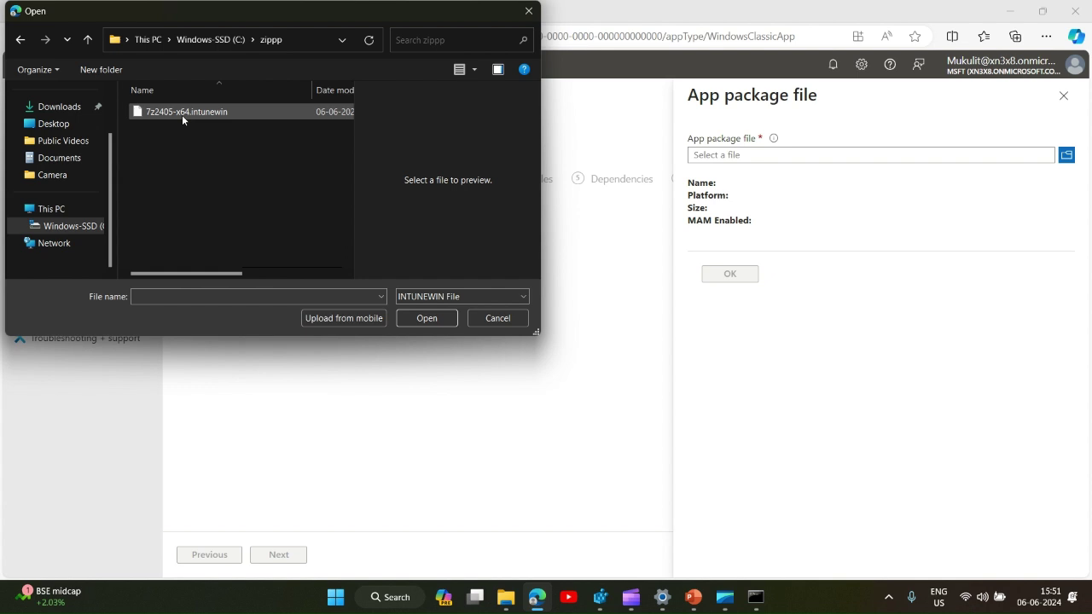
pyautogui.click(181, 114)
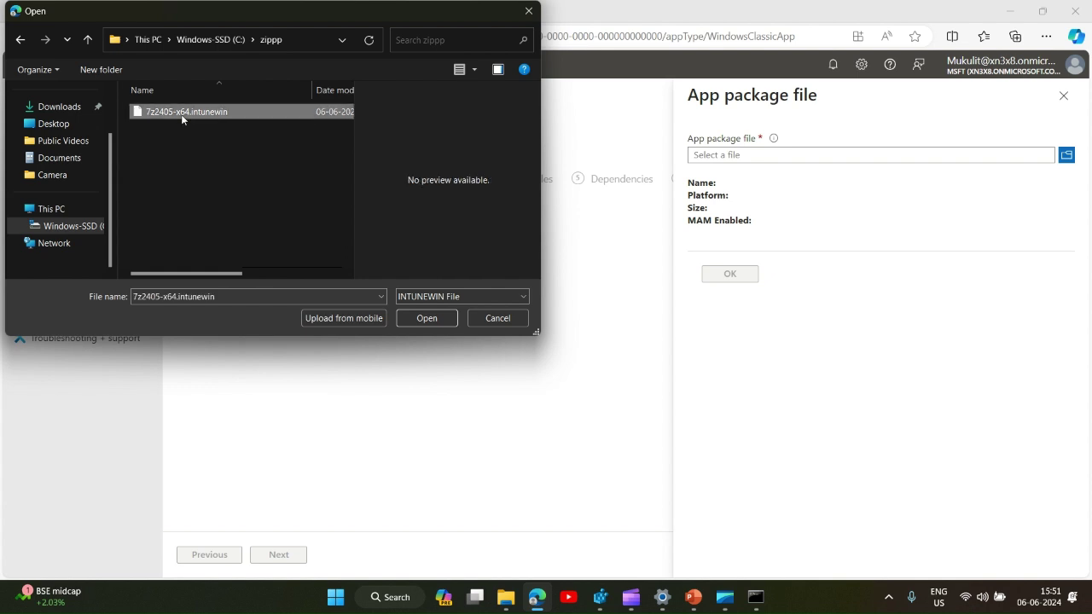
pyautogui.click(424, 318)
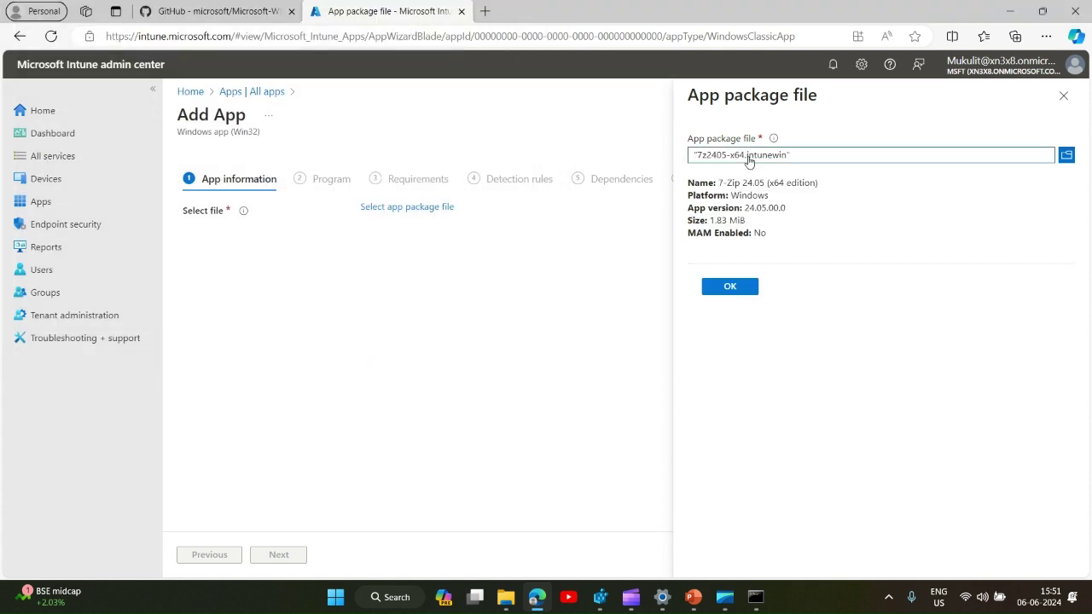
pyautogui.click(732, 288)
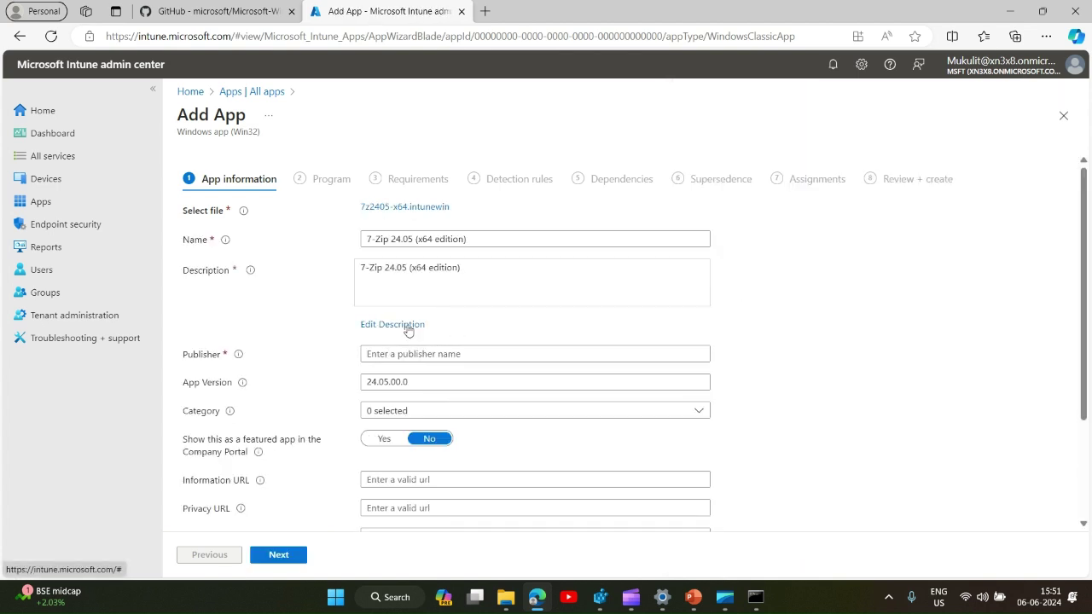
# Enter 7zip as the app's publisher and continue to the Program settings
pyautogui.scroll(-2, 800, 358)
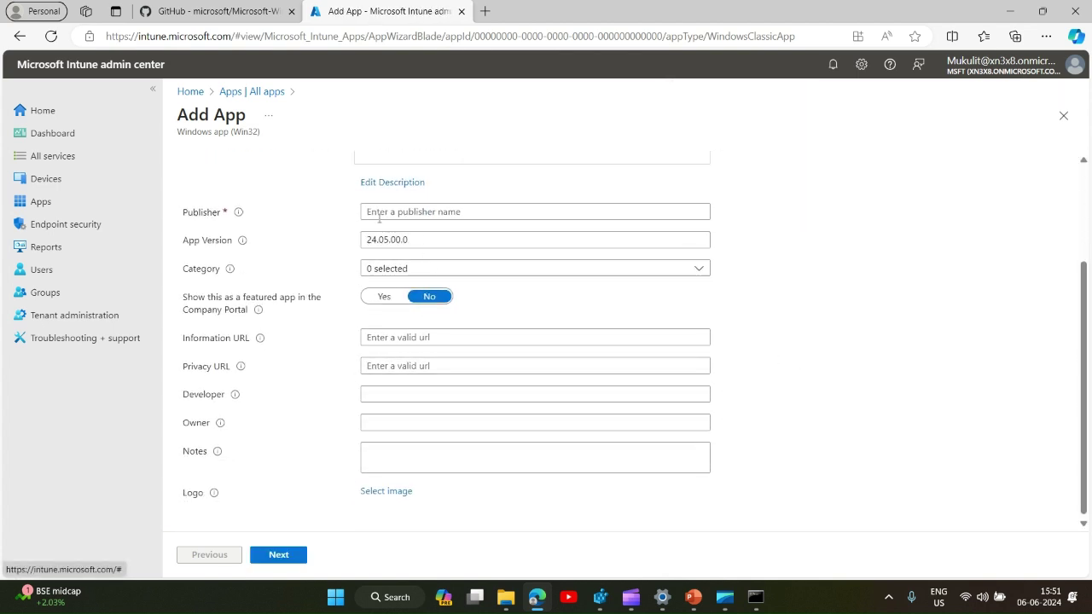
pyautogui.click(379, 212)
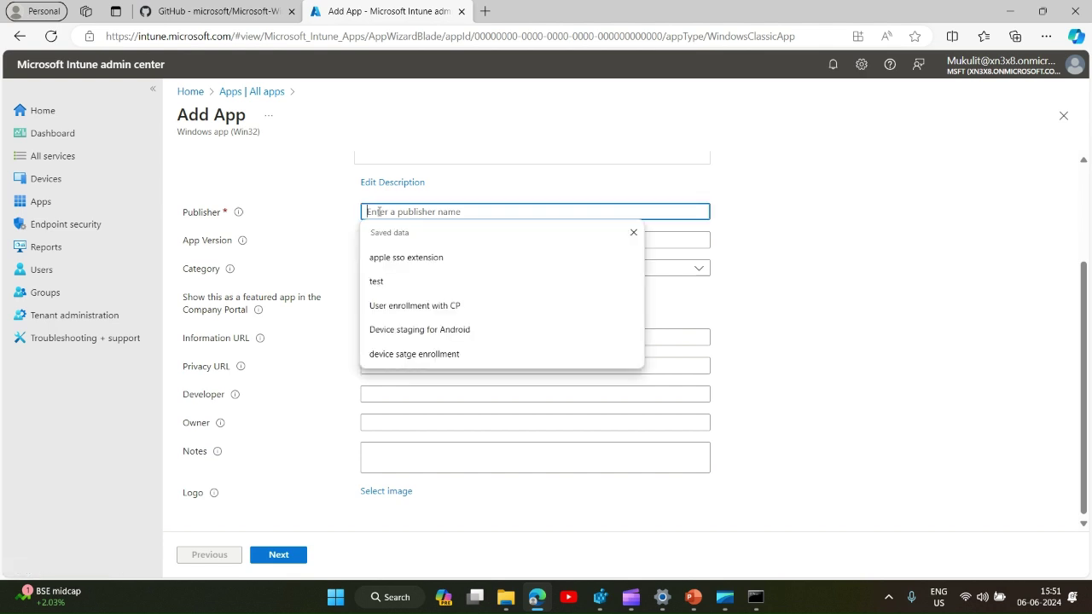
pyautogui.write('7zip')
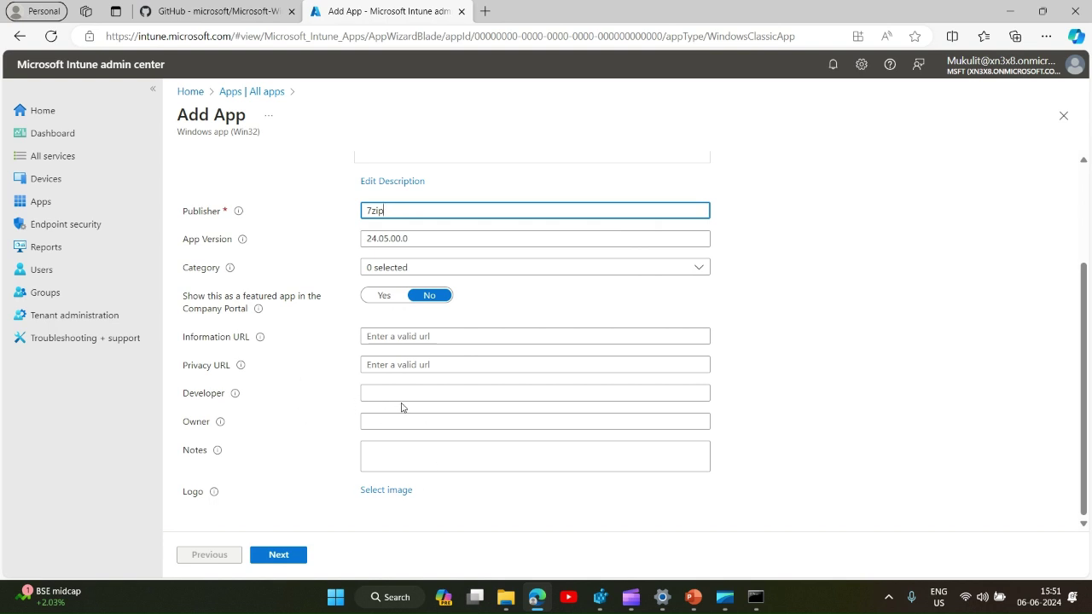
pyautogui.click(268, 559)
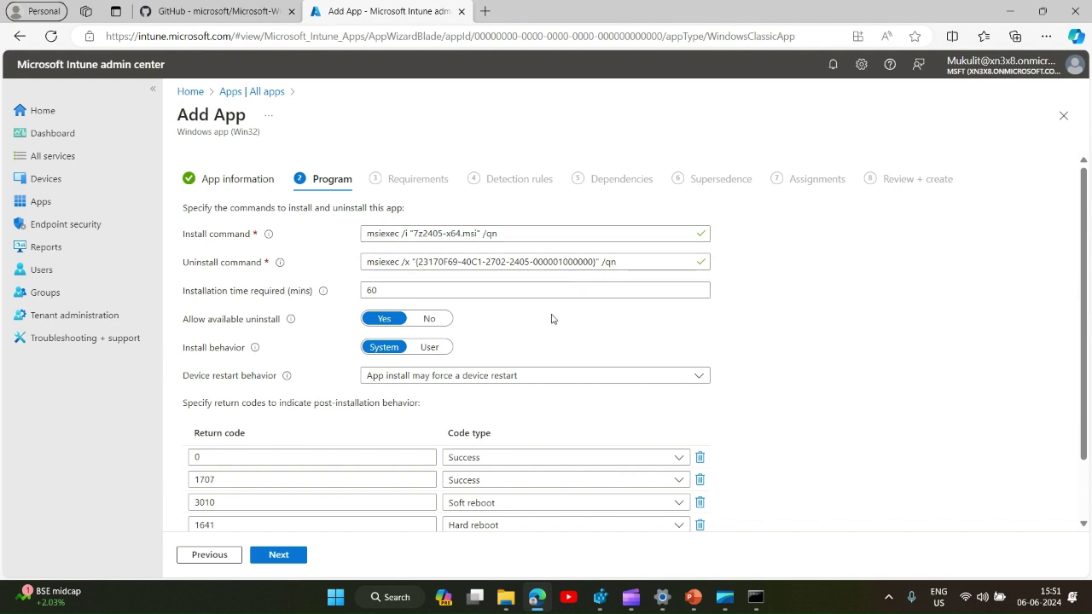
# Review the install and uninstall commands, install behavior and return codes, keep the defaults and continue to Requirements
pyautogui.scroll(-2, 543, 329)
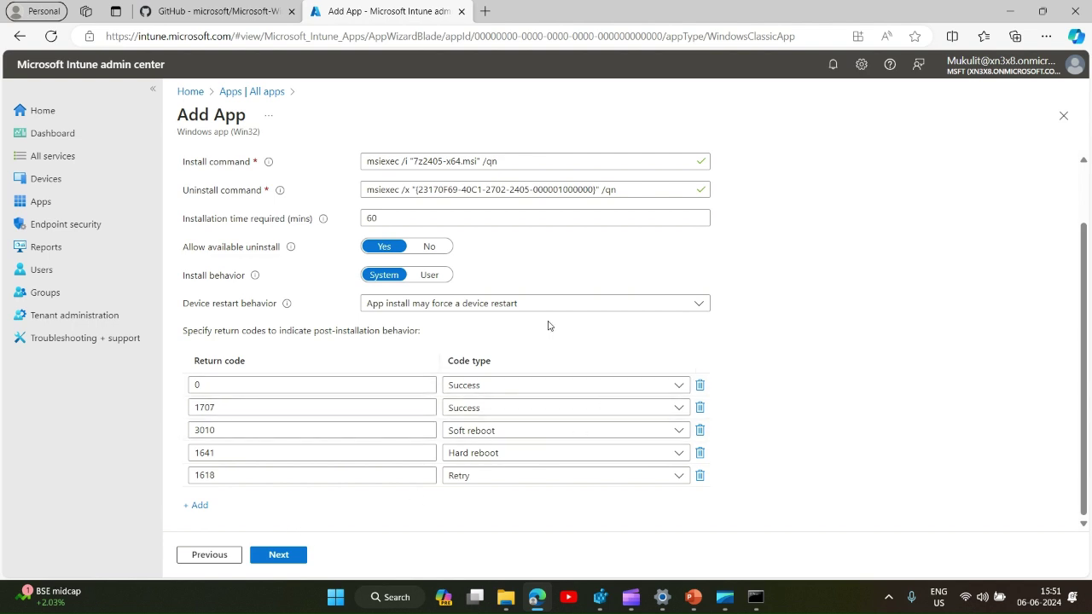
pyautogui.scroll(2, 548, 327)
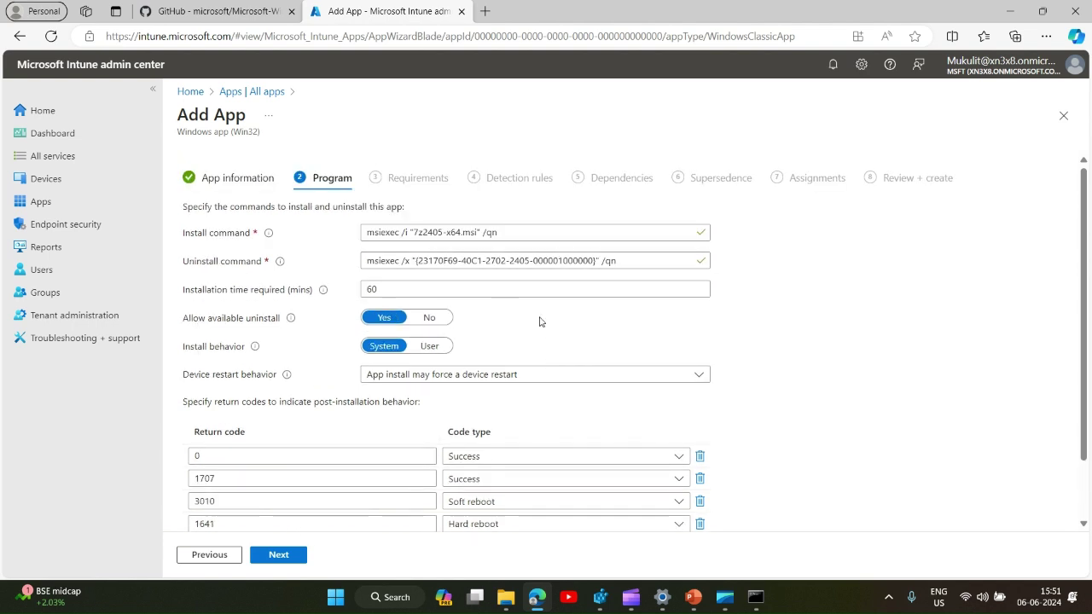
pyautogui.scroll(-2, 539, 317)
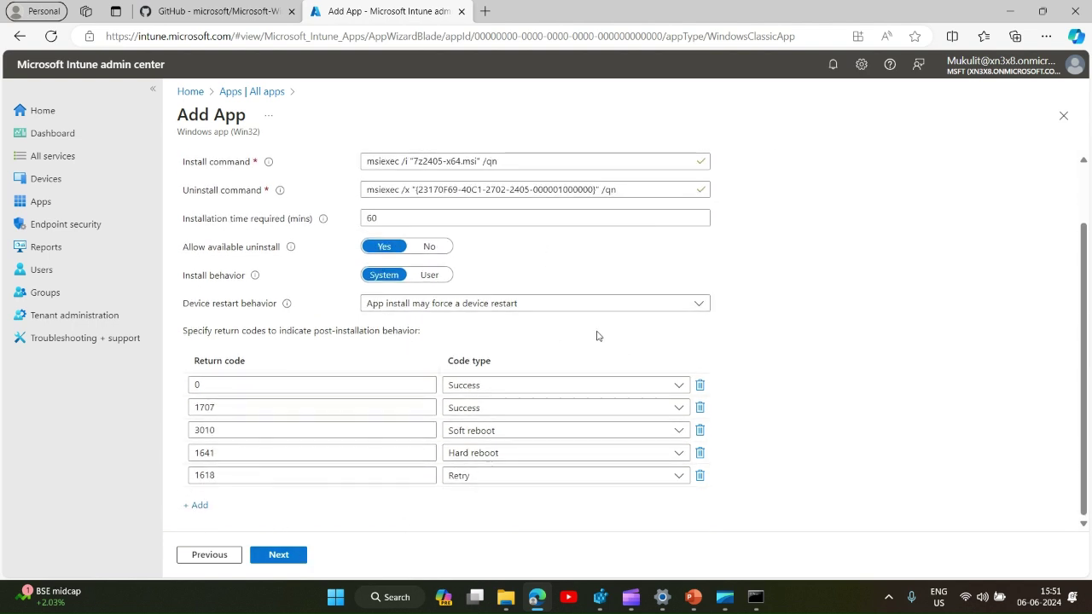
pyautogui.scroll(2, 595, 333)
pyautogui.scroll(-2, 477, 431)
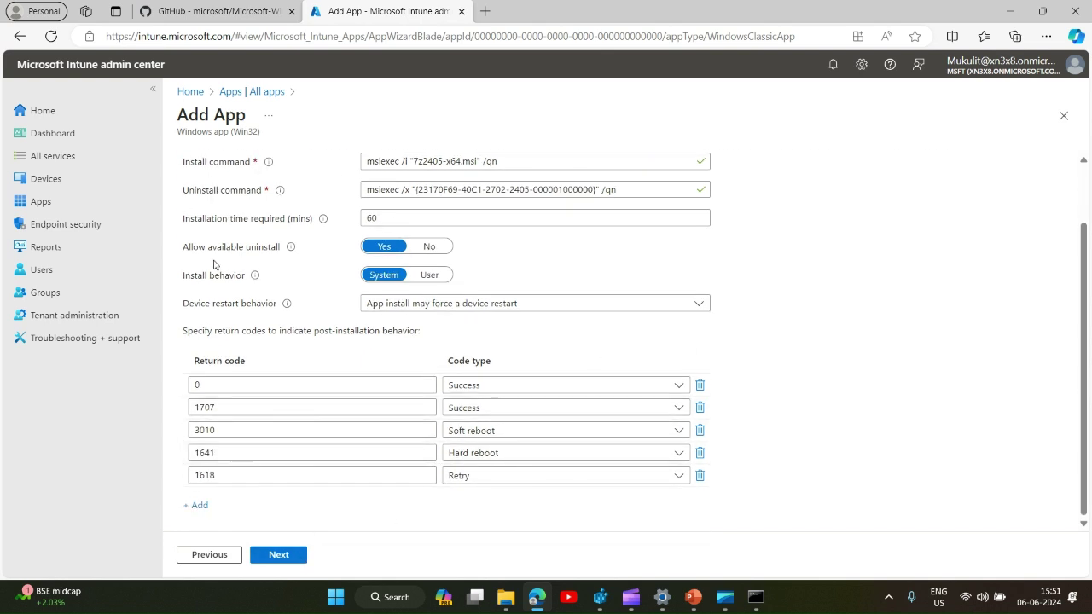
pyautogui.click(282, 555)
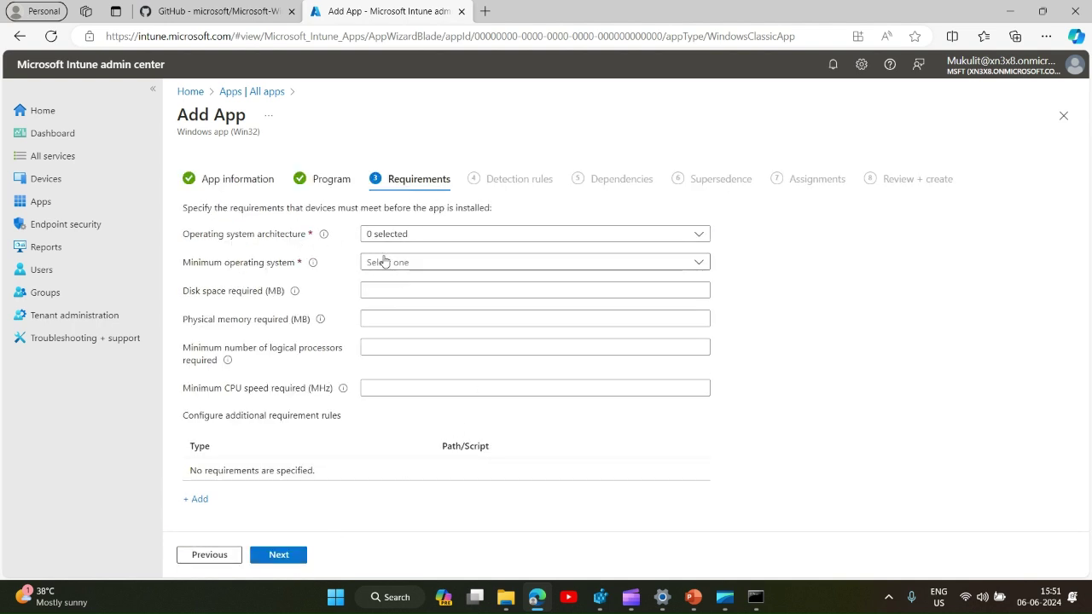
# Require the 64-bit operating system architecture and at least Windows 10 20H2, and continue to Detection rules
pyautogui.click(697, 237)
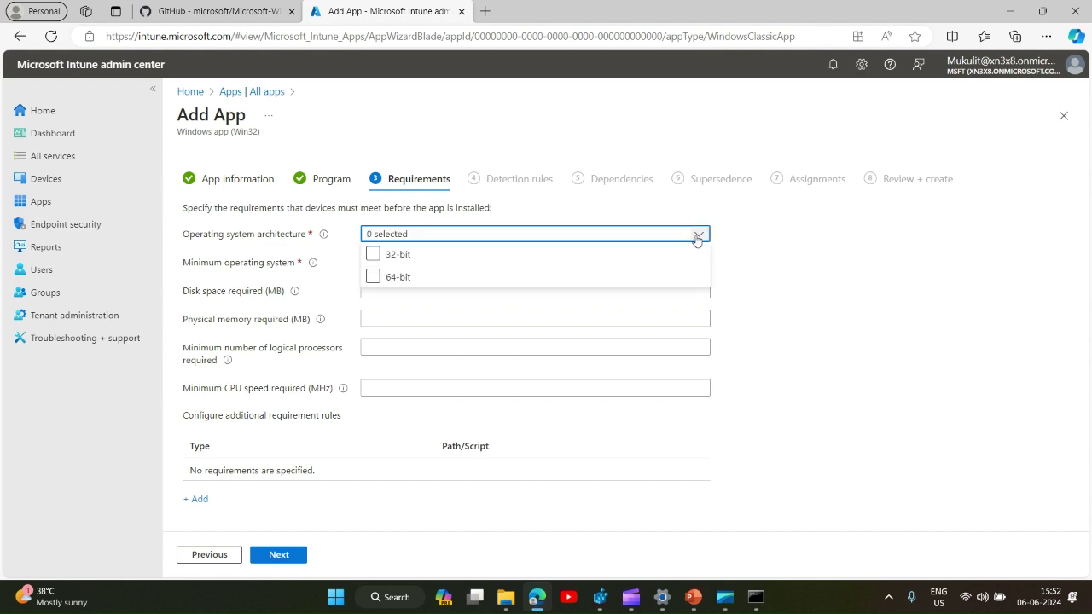
pyautogui.click(373, 278)
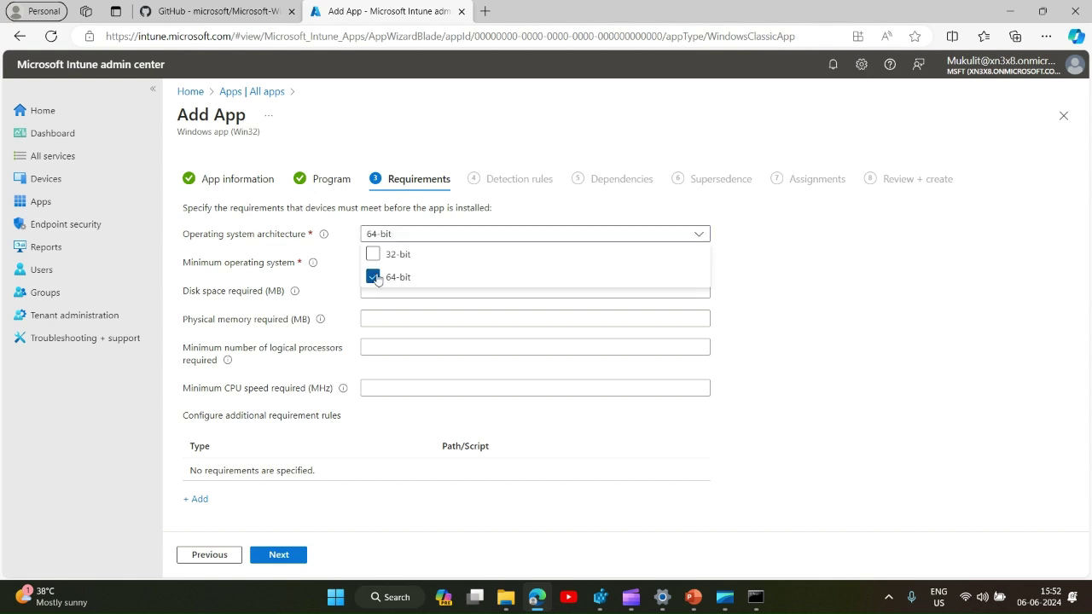
pyautogui.click(797, 288)
pyautogui.click(477, 265)
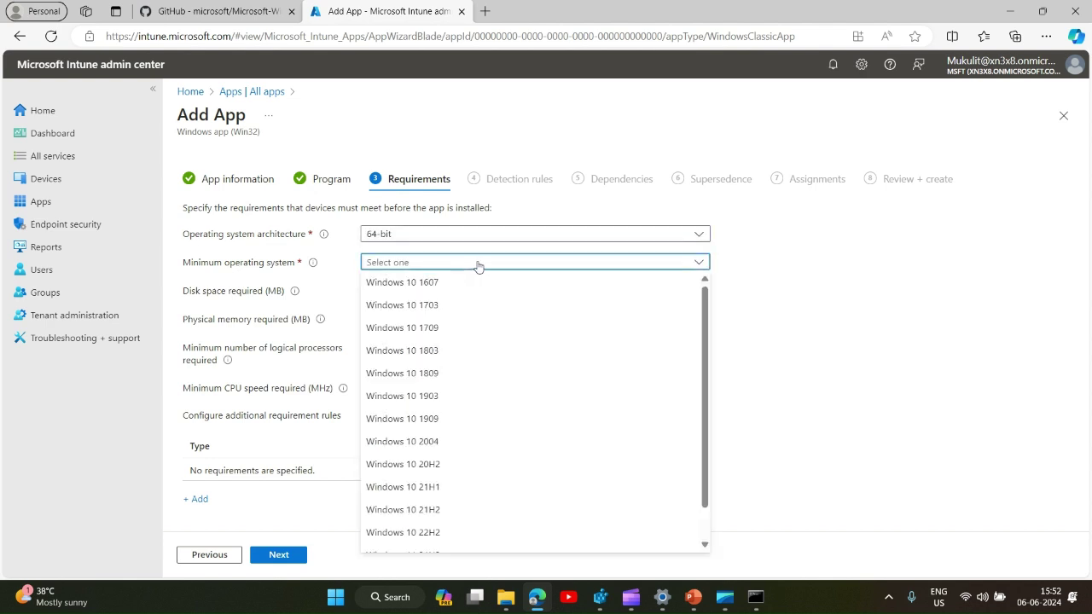
pyautogui.click(423, 466)
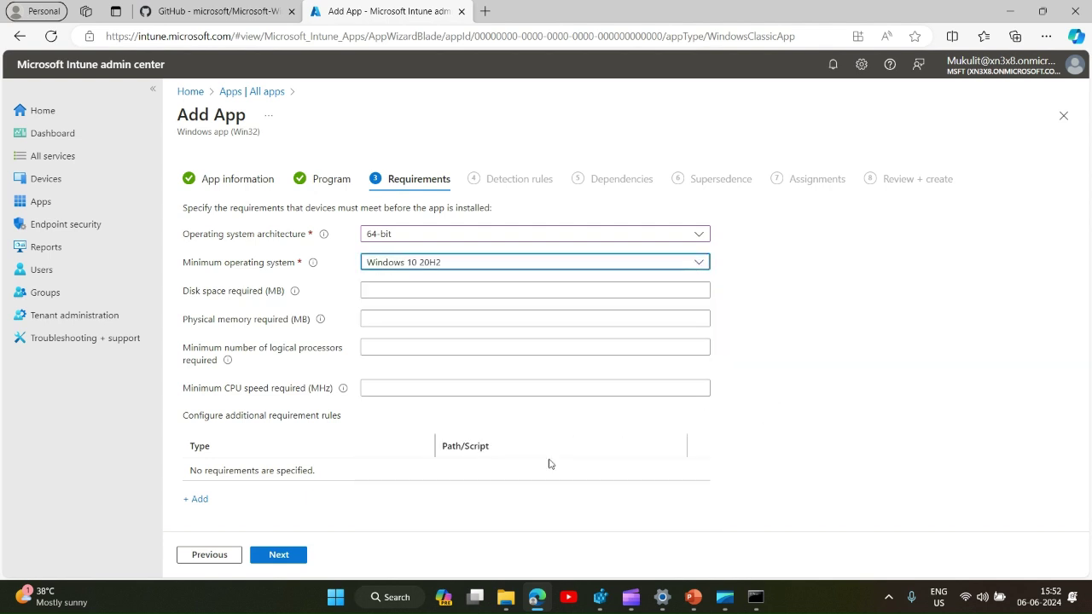
pyautogui.click(287, 556)
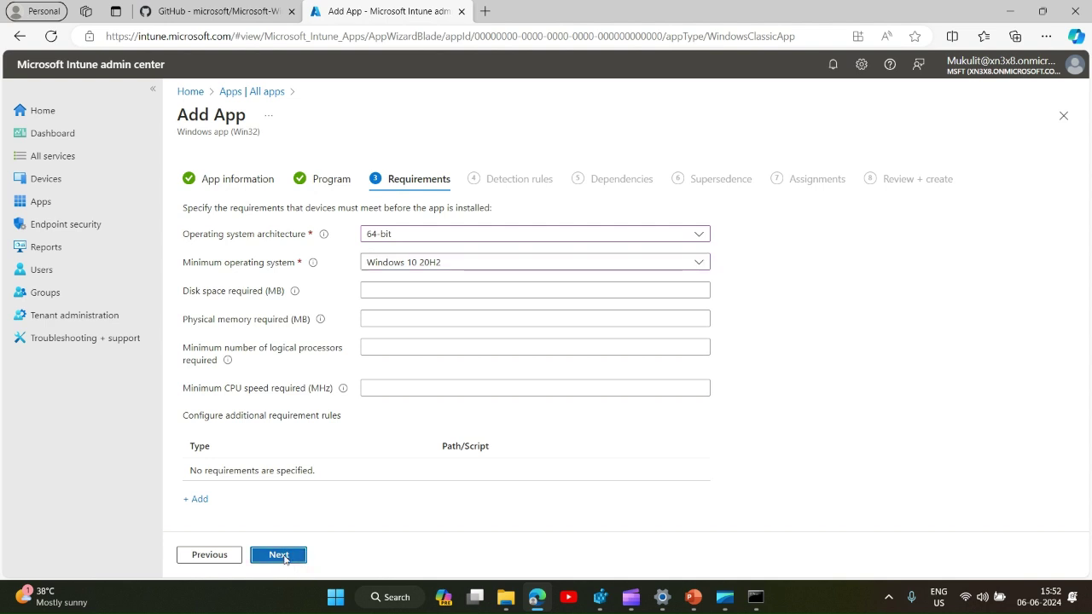
# Choose manually configured detection rules and start a new rule of type MSI
pyautogui.click(698, 236)
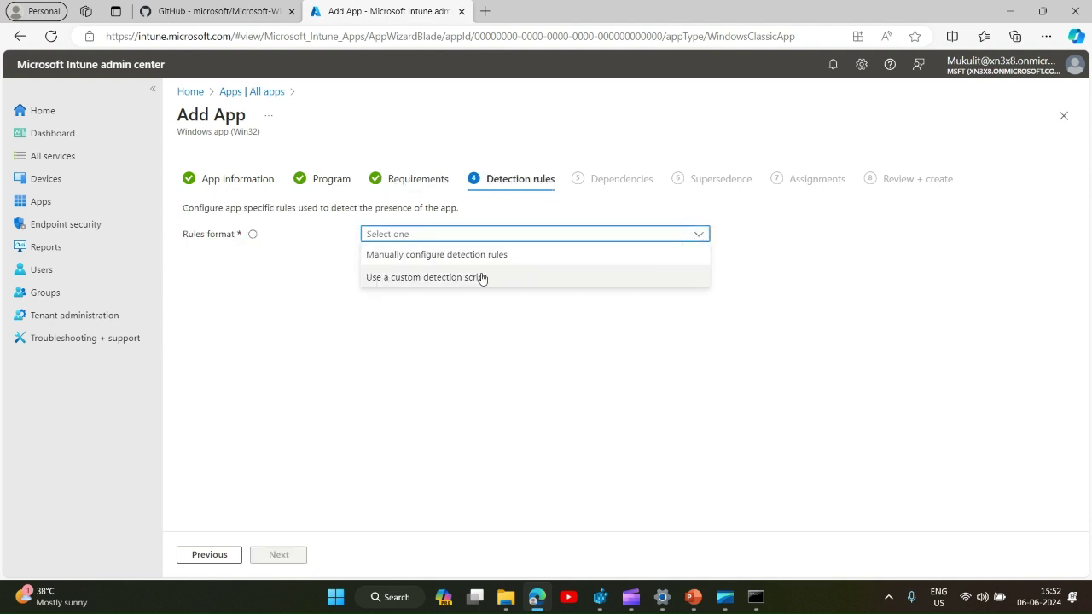
pyautogui.click(449, 260)
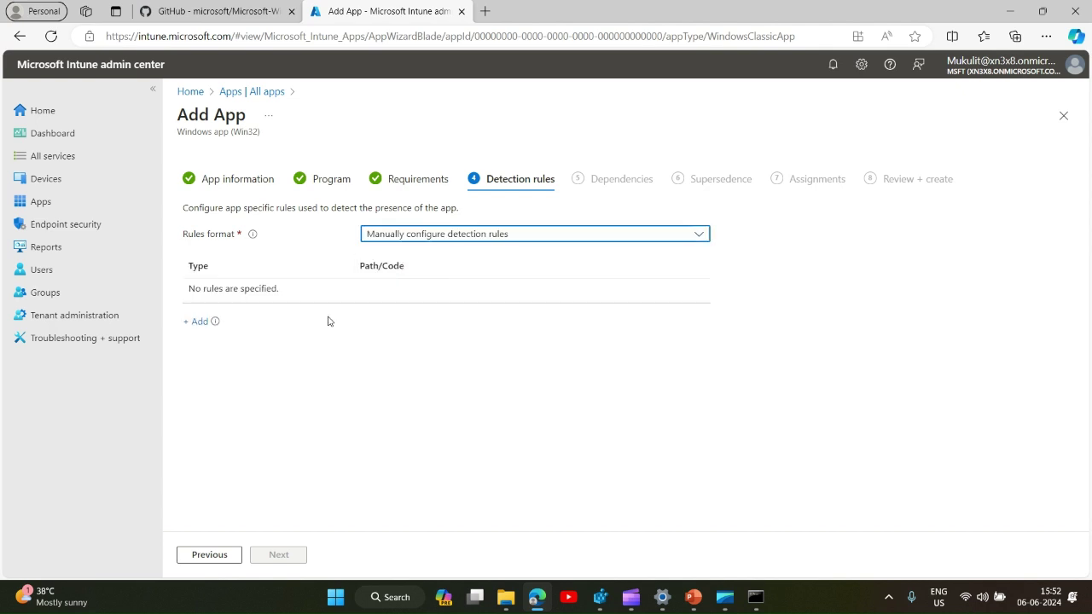
pyautogui.click(199, 322)
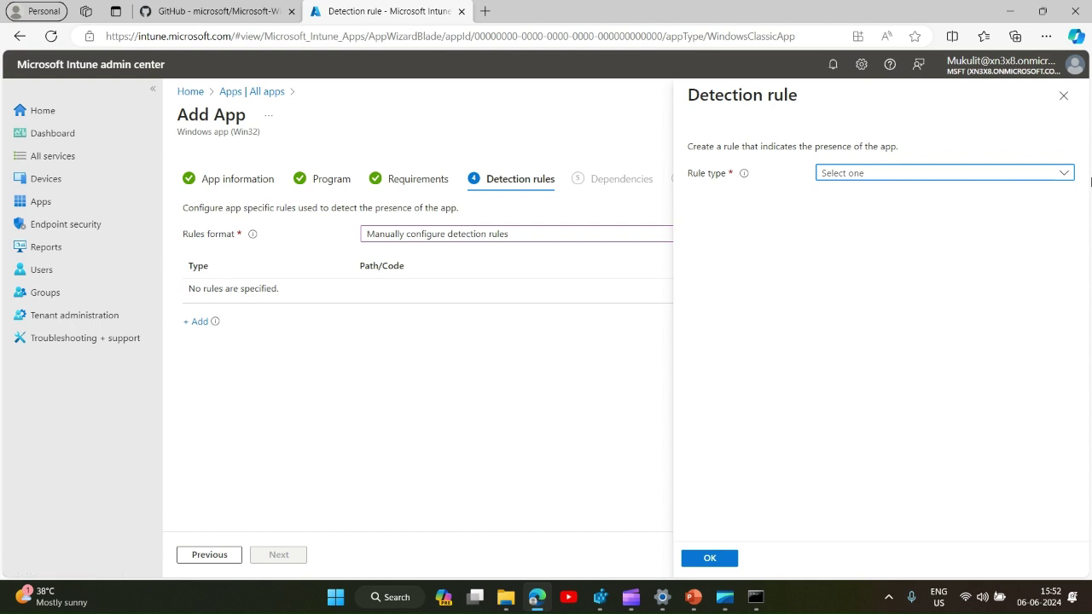
pyautogui.click(1063, 174)
pyautogui.click(924, 193)
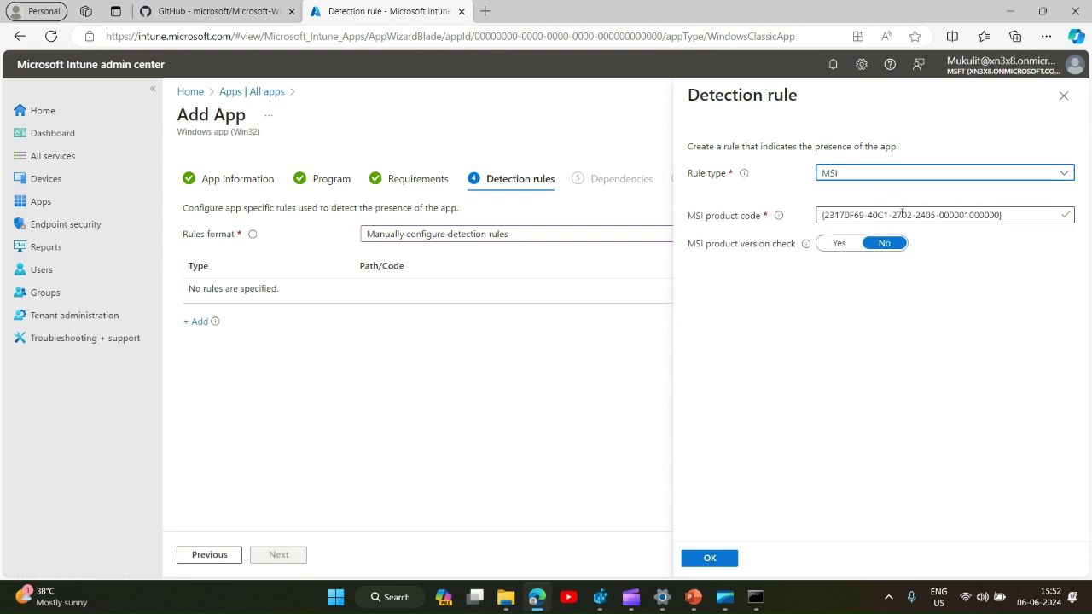
# Examine the fields offered by the File and Registry detection rule types
pyautogui.click(1064, 174)
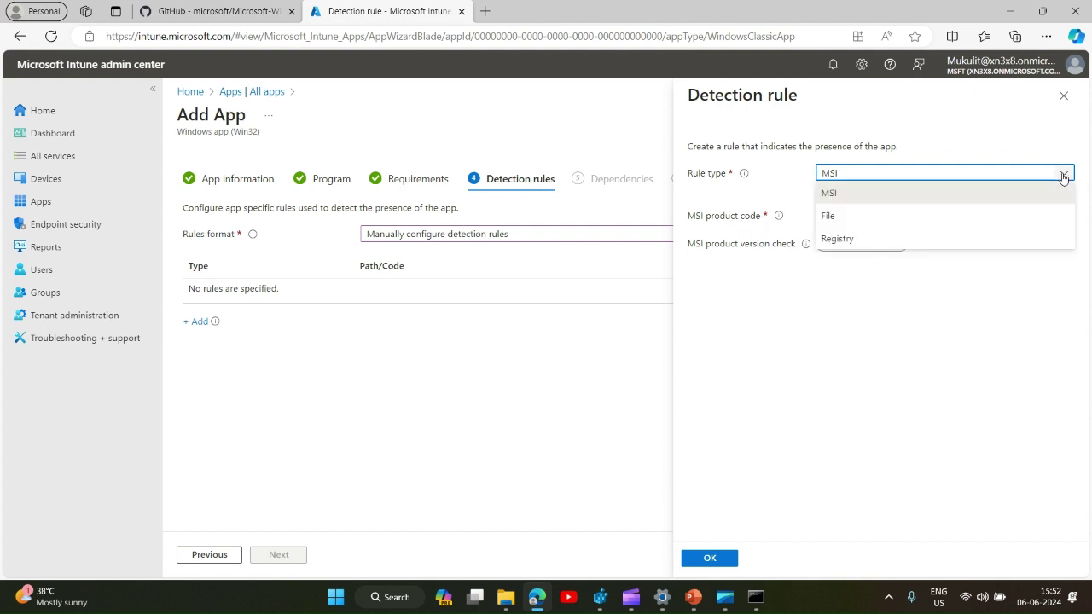
pyautogui.click(833, 215)
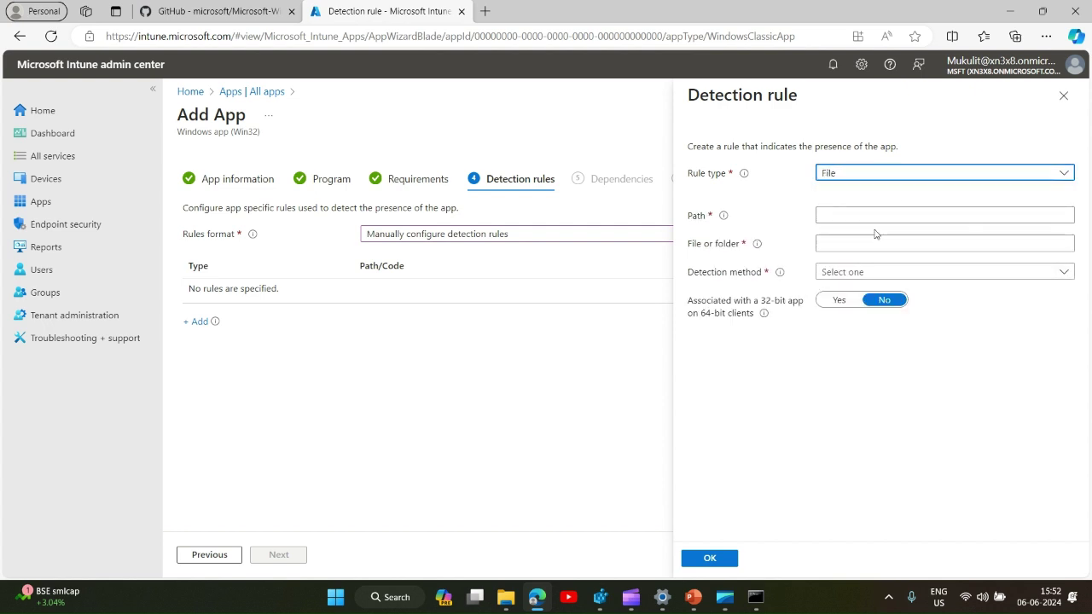
pyautogui.click(1064, 175)
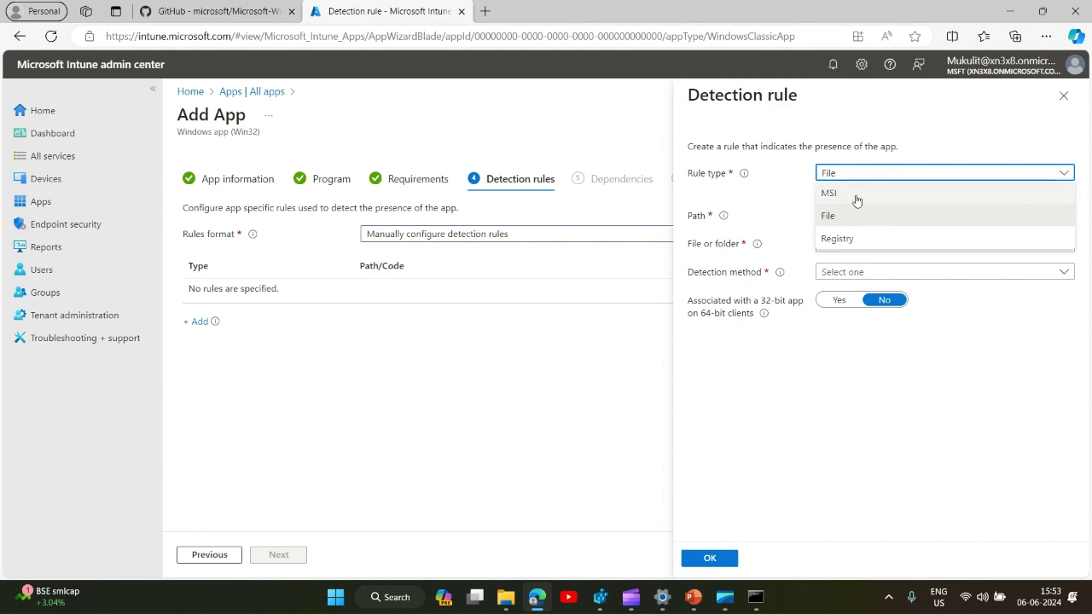
pyautogui.click(845, 190)
pyautogui.click(1064, 175)
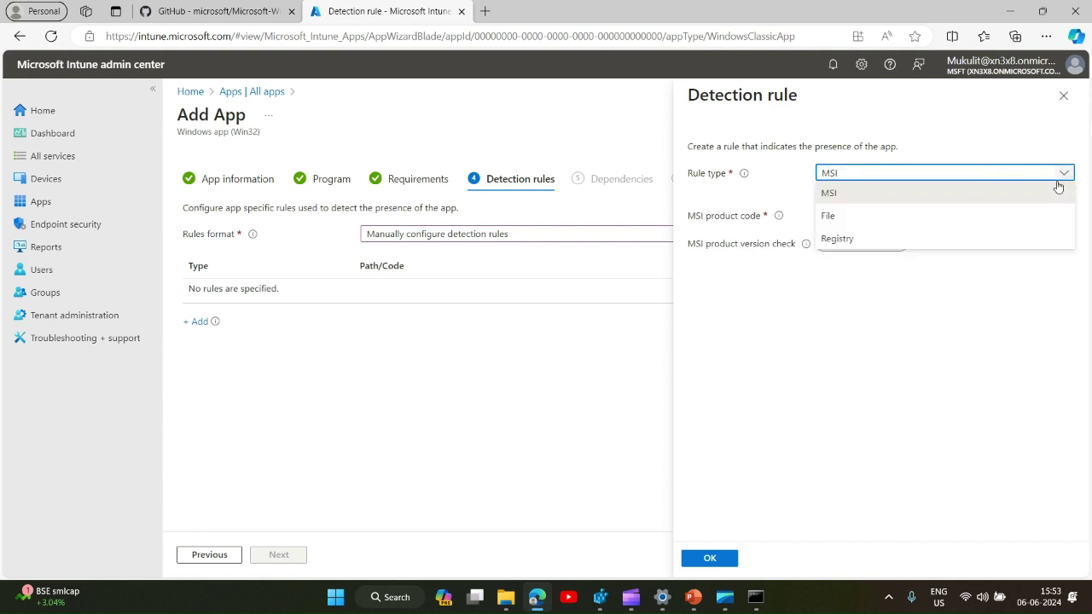
pyautogui.click(868, 239)
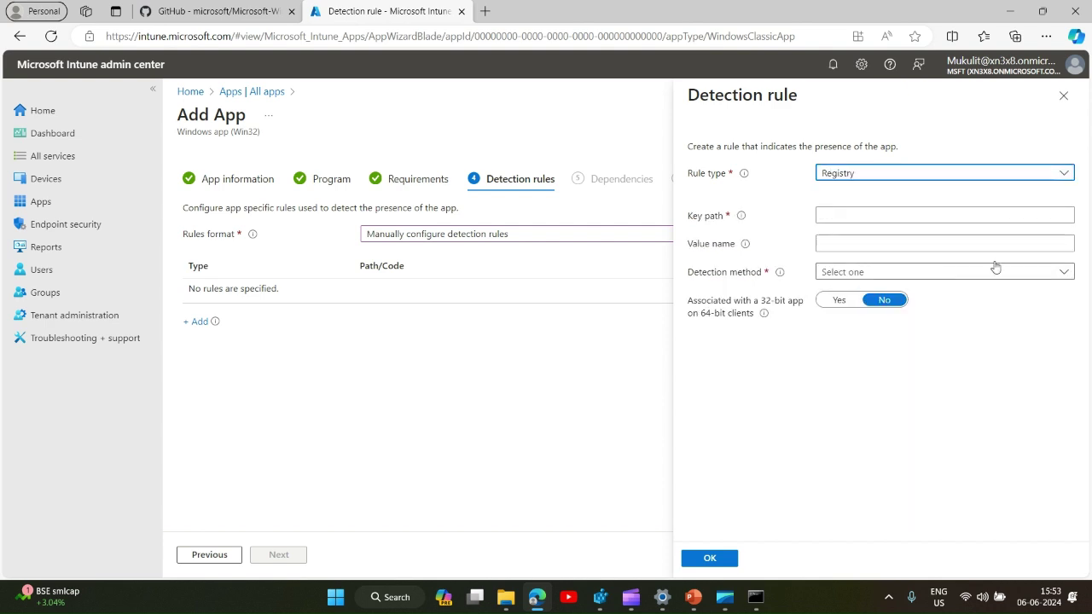
pyautogui.click(1061, 215)
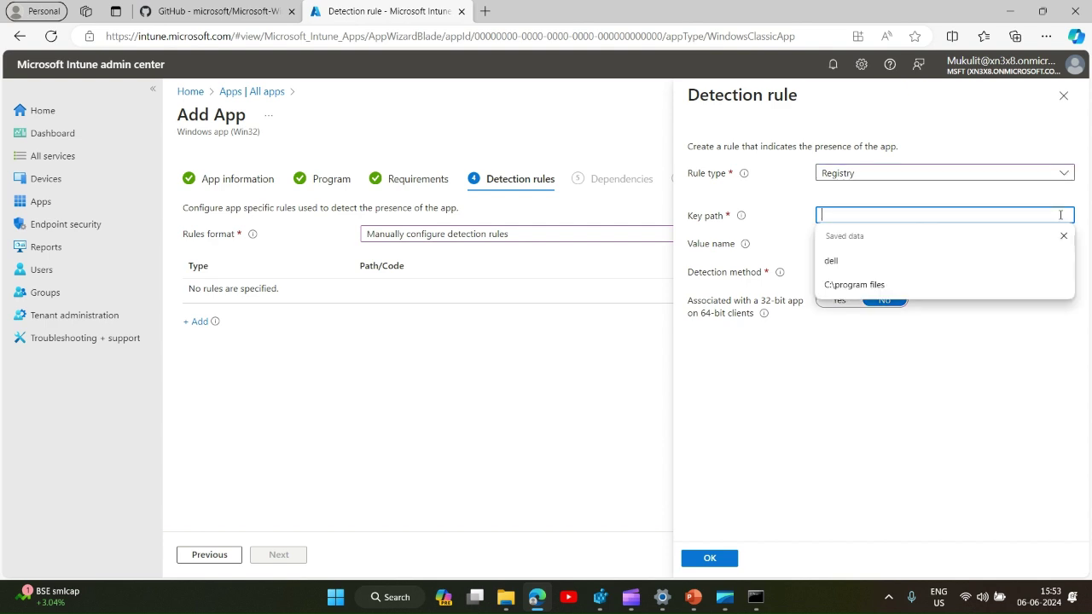
# Set the rule type back to MSI, save the detection rule without a version check and continue to Dependencies
pyautogui.click(1021, 180)
pyautogui.click(997, 189)
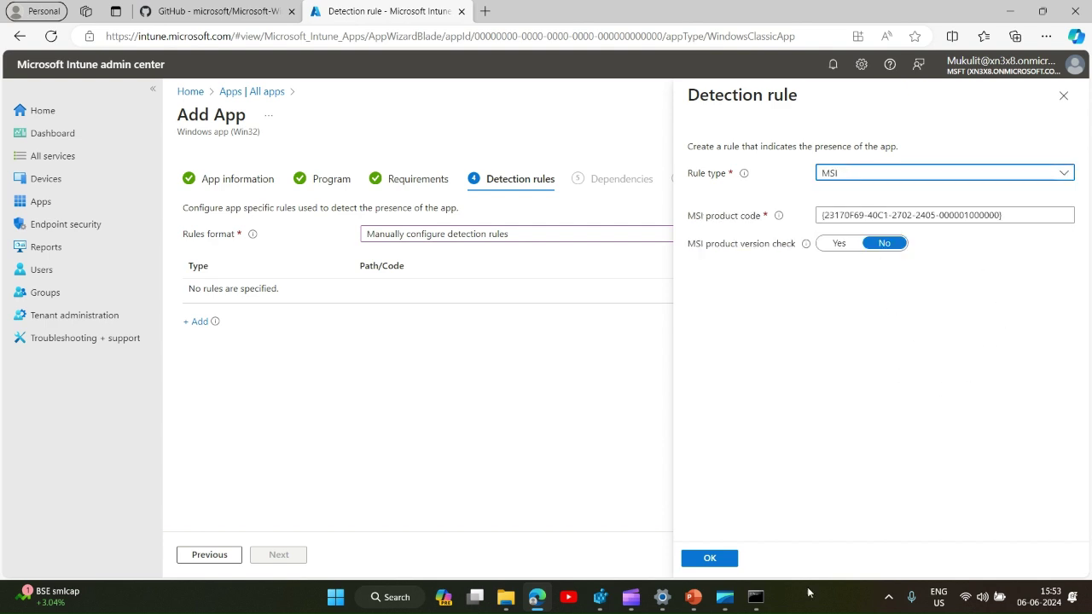
pyautogui.click(731, 559)
pyautogui.click(279, 555)
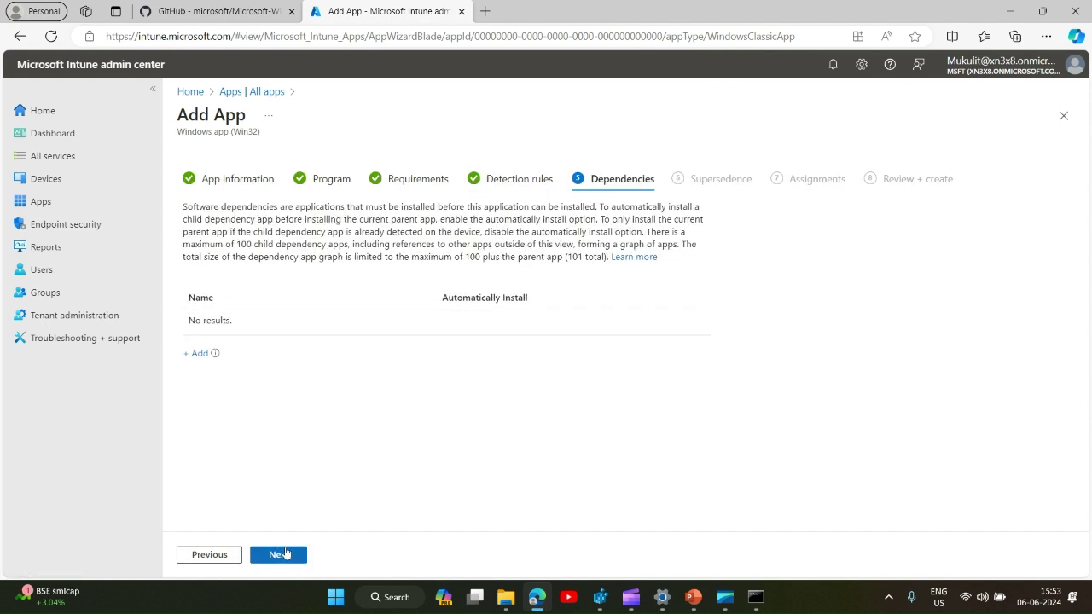
# Add vlc-3.0.20-win64.exe as an automatically installed dependency and continue to Supersedence
pyautogui.click(201, 355)
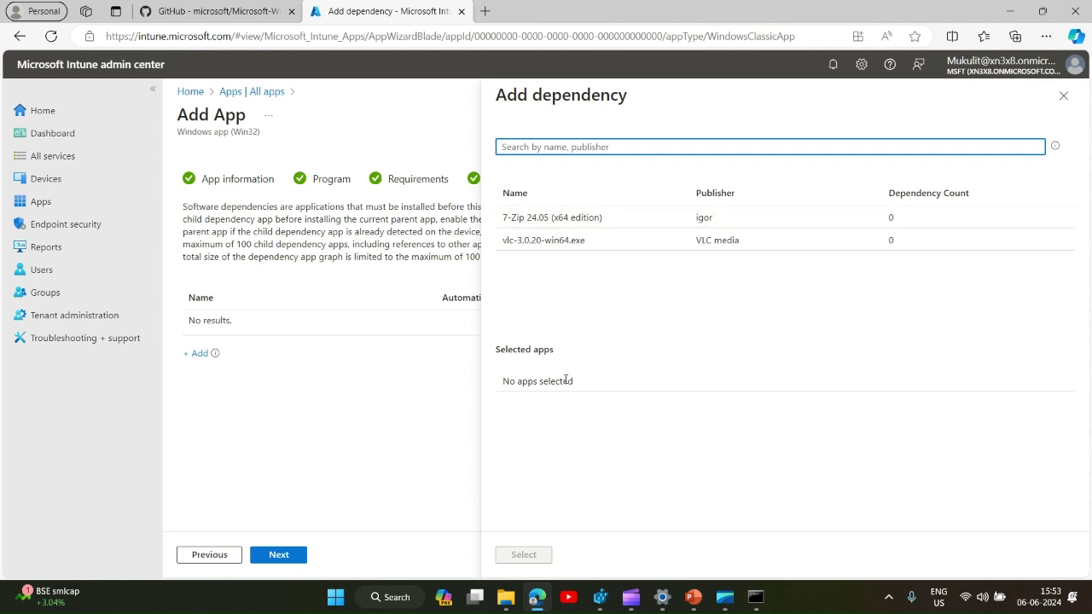
pyautogui.click(538, 240)
pyautogui.click(533, 556)
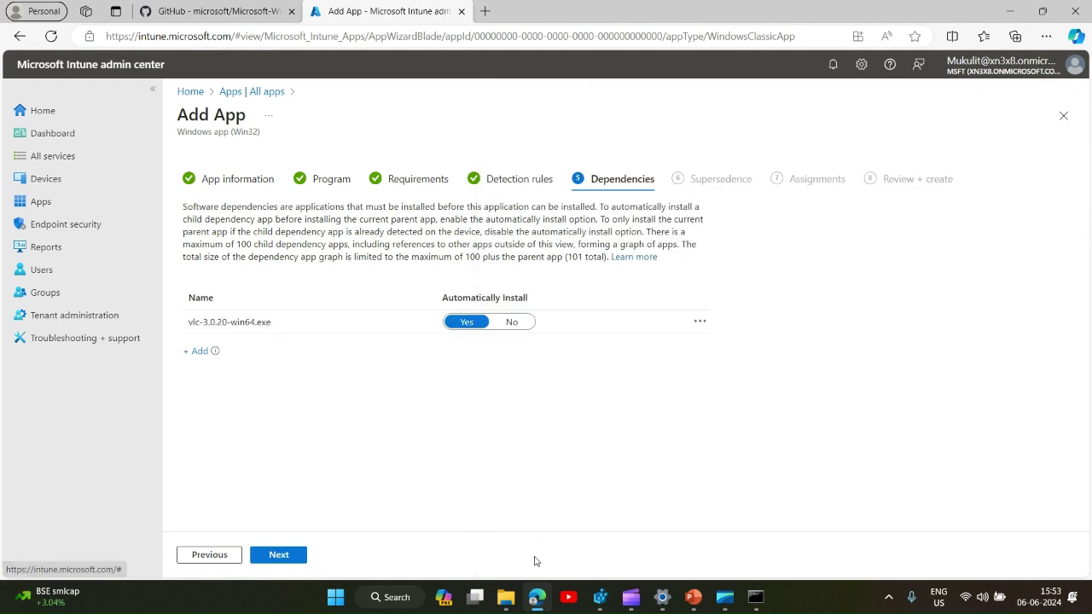
pyautogui.click(279, 556)
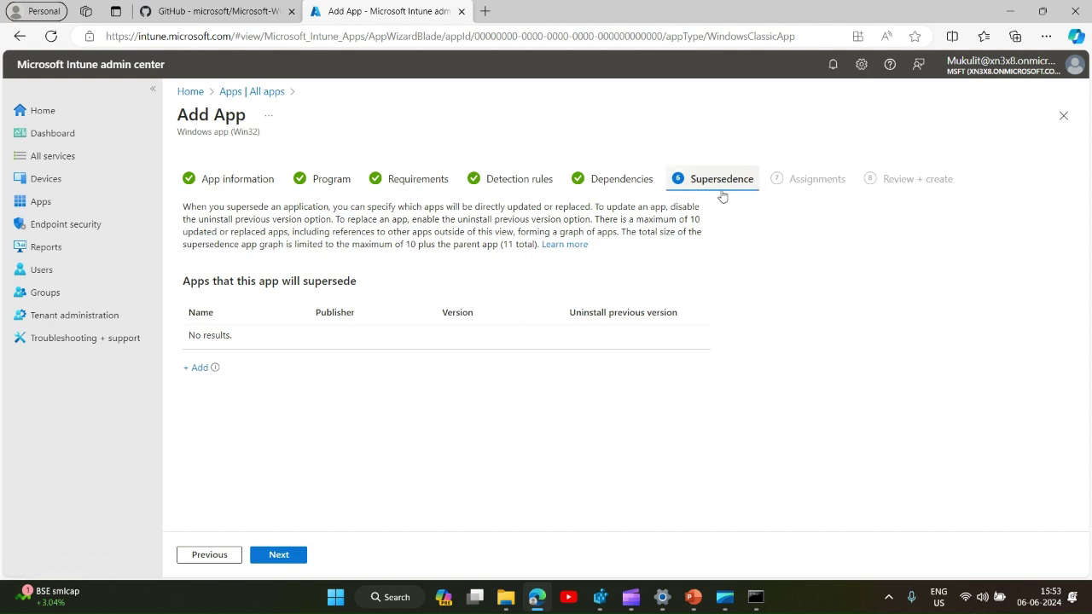
# Leave supersedence and assignments empty, review the summary and create the 7-Zip app
pyautogui.click(294, 556)
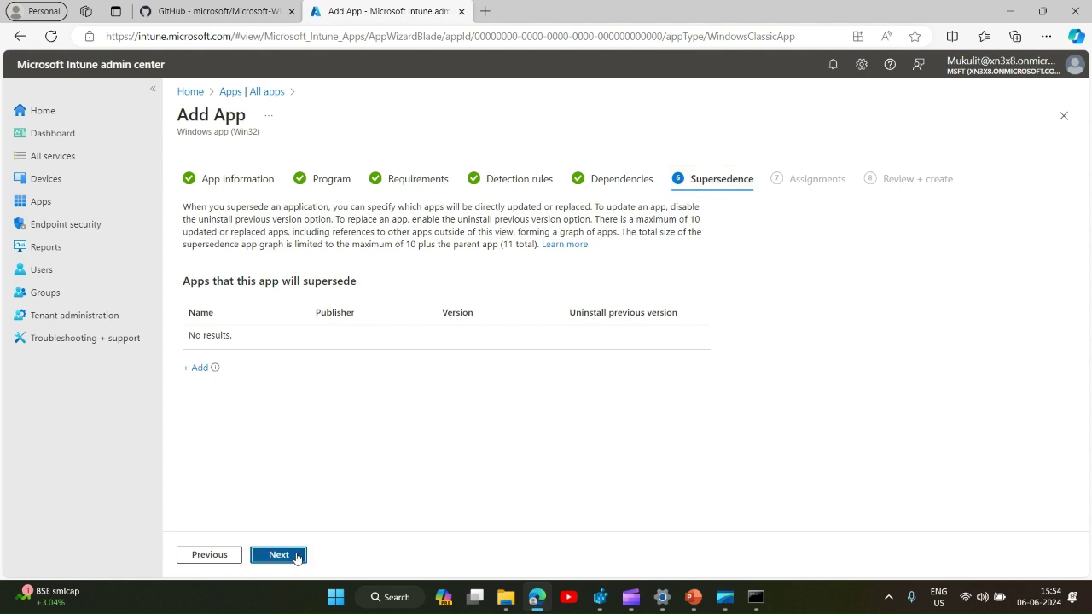
pyautogui.scroll(-2, 586, 395)
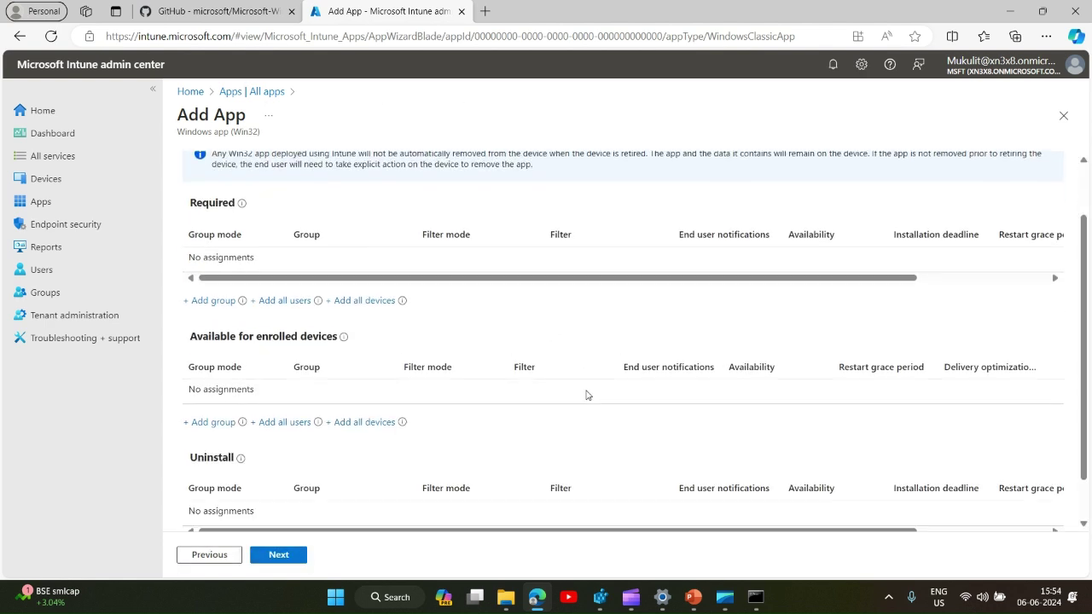
pyautogui.click(279, 557)
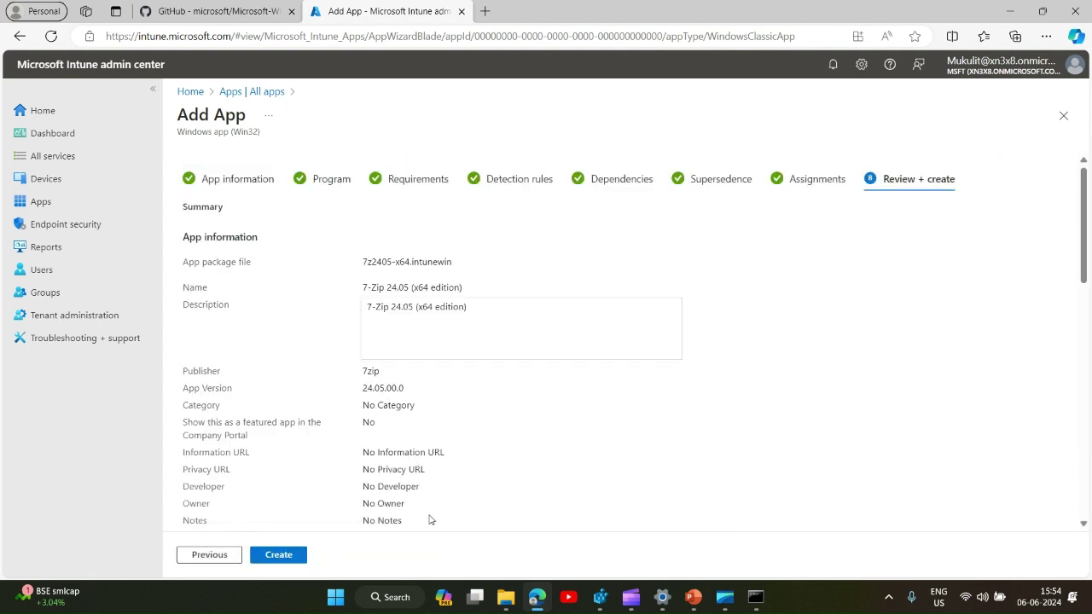
pyautogui.scroll(-2, 429, 518)
pyautogui.click(275, 555)
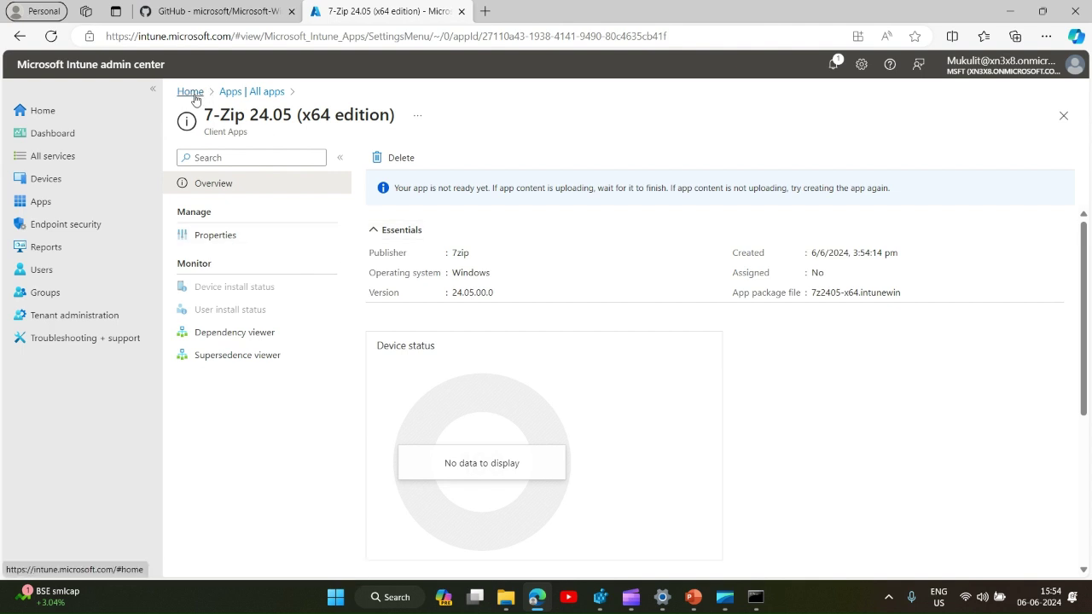
# Start adding another app of type Windows app (Win32) from the list of all apps
pyautogui.click(51, 202)
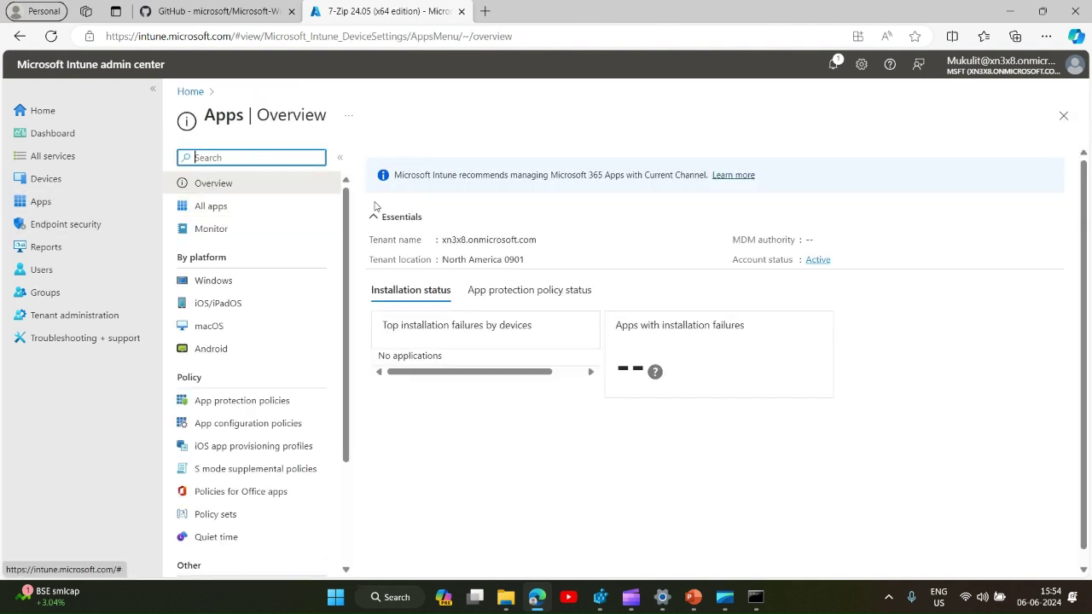
pyautogui.click(247, 213)
pyautogui.click(390, 160)
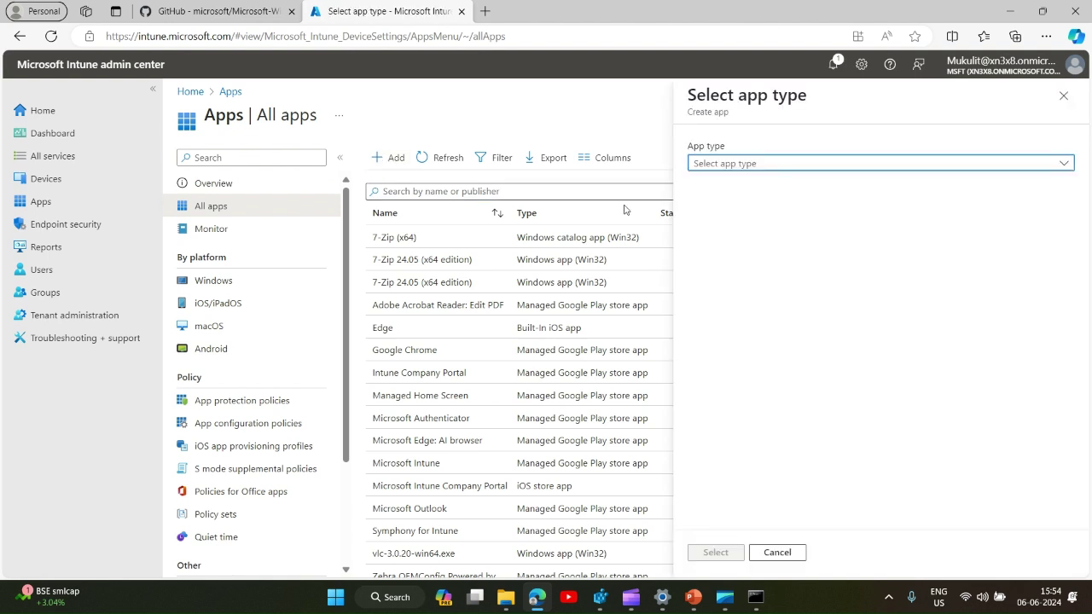
pyautogui.click(1055, 166)
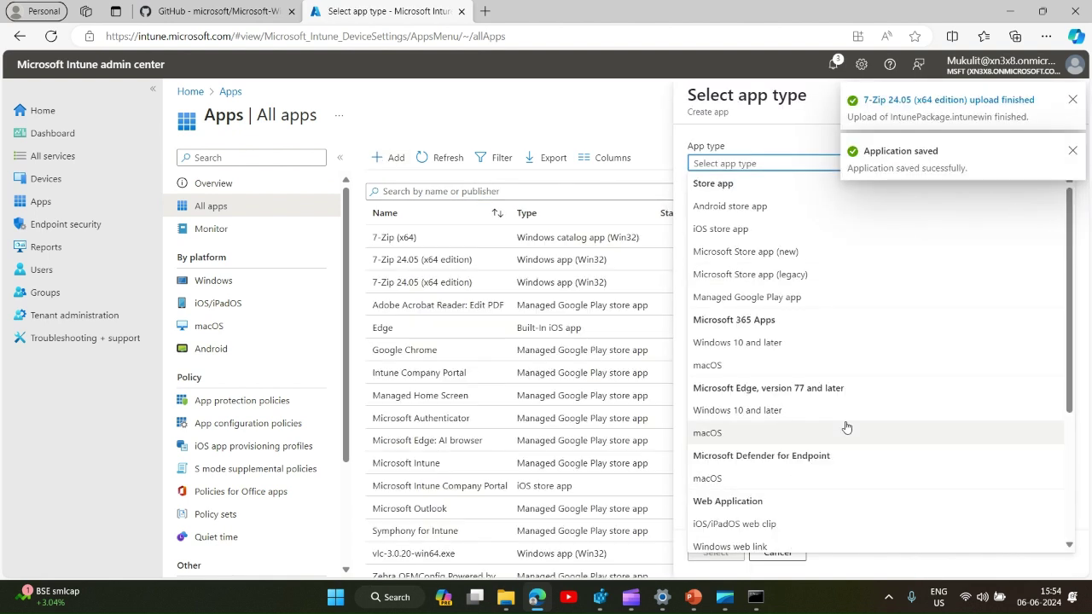
pyautogui.scroll(-3, 847, 427)
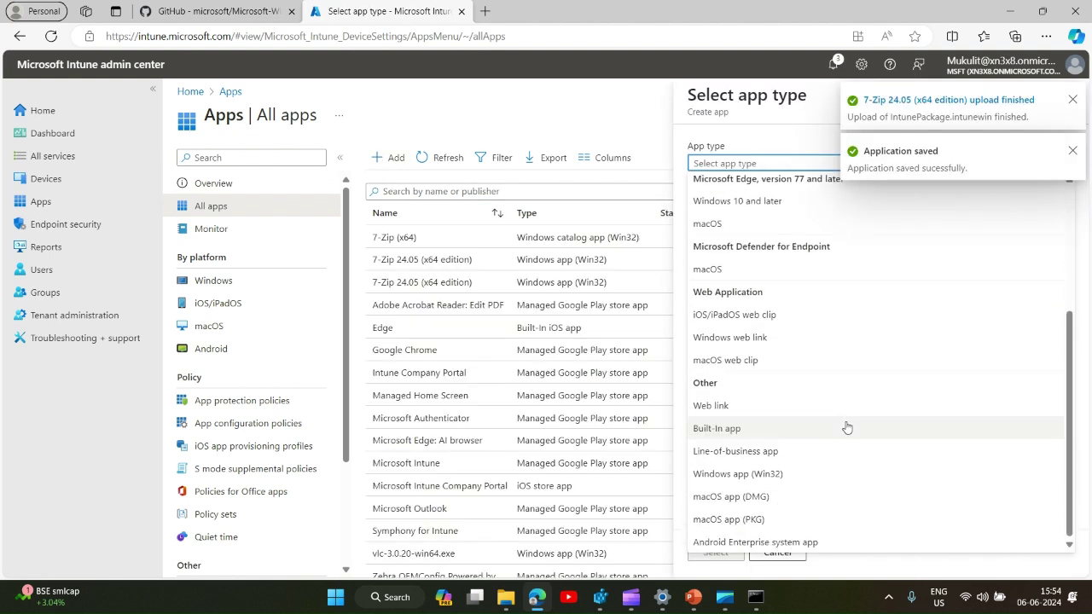
pyautogui.click(765, 475)
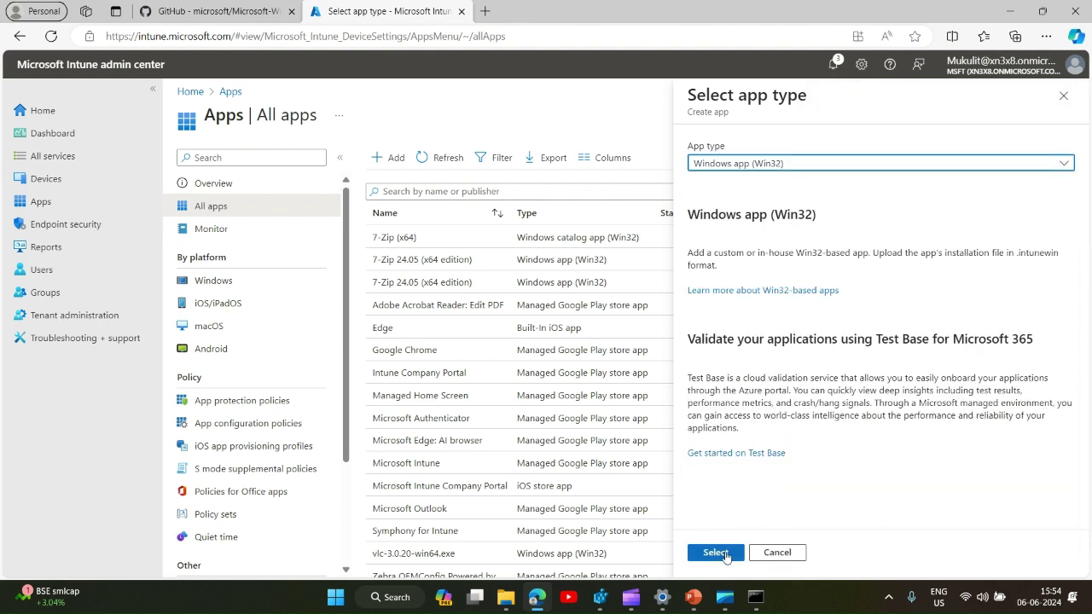
pyautogui.click(721, 553)
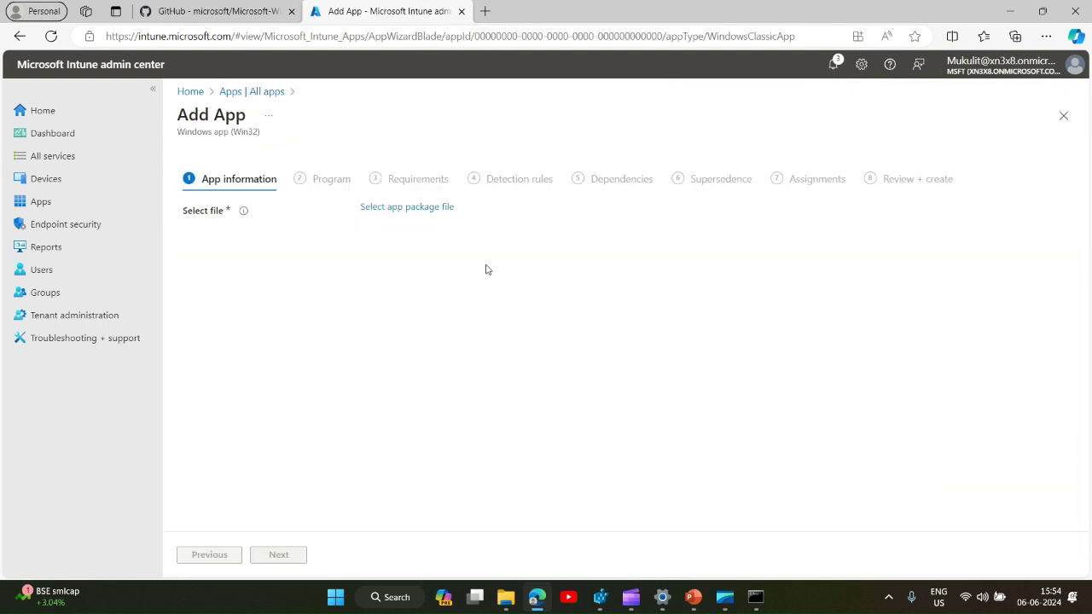
# Load vlc-3.0.20-win64.intunewin from the vlcmediaaa folder on the C: drive as the app package file
pyautogui.click(430, 209)
pyautogui.click(1067, 156)
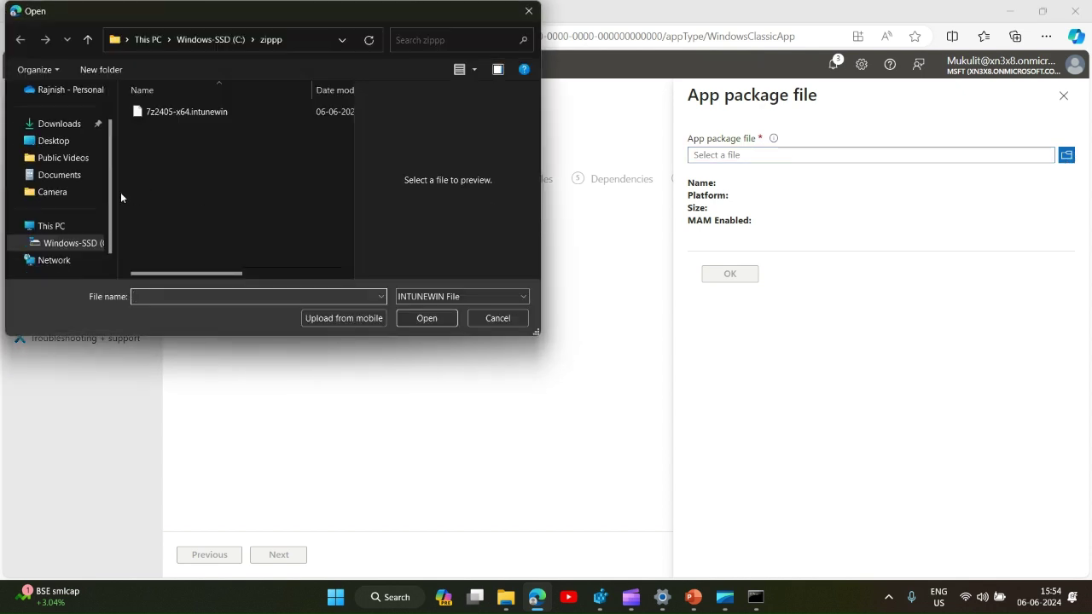
pyautogui.click(85, 243)
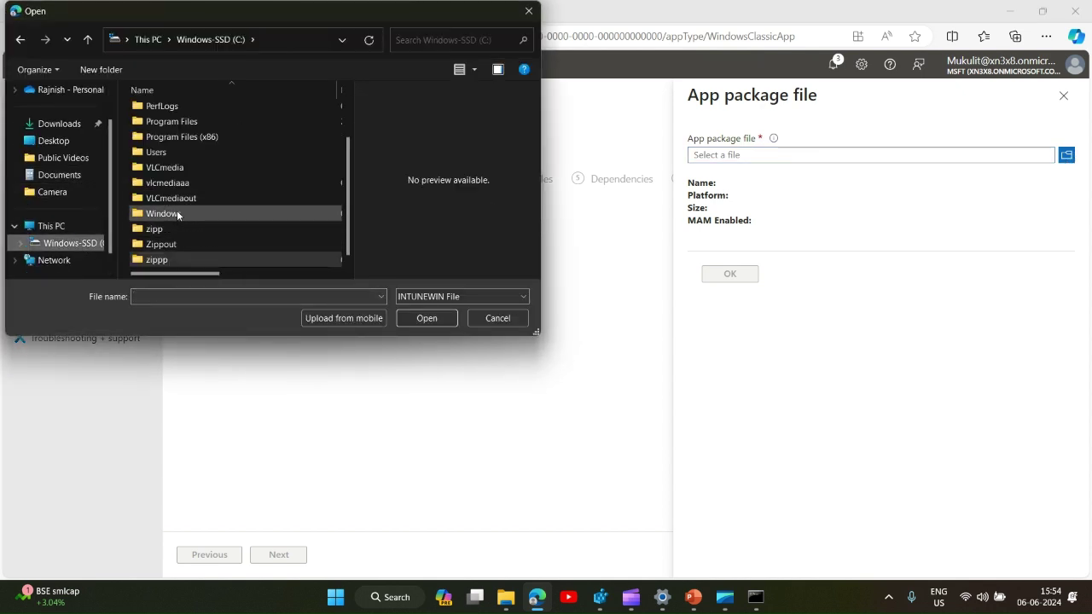
pyautogui.doubleClick(172, 184)
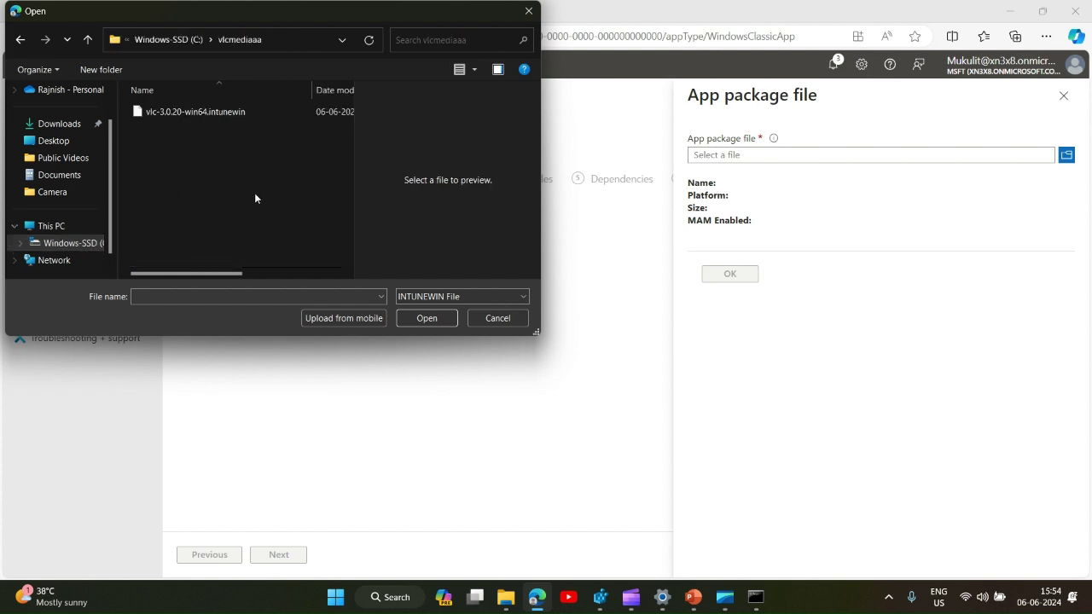
pyautogui.click(204, 112)
pyautogui.click(420, 318)
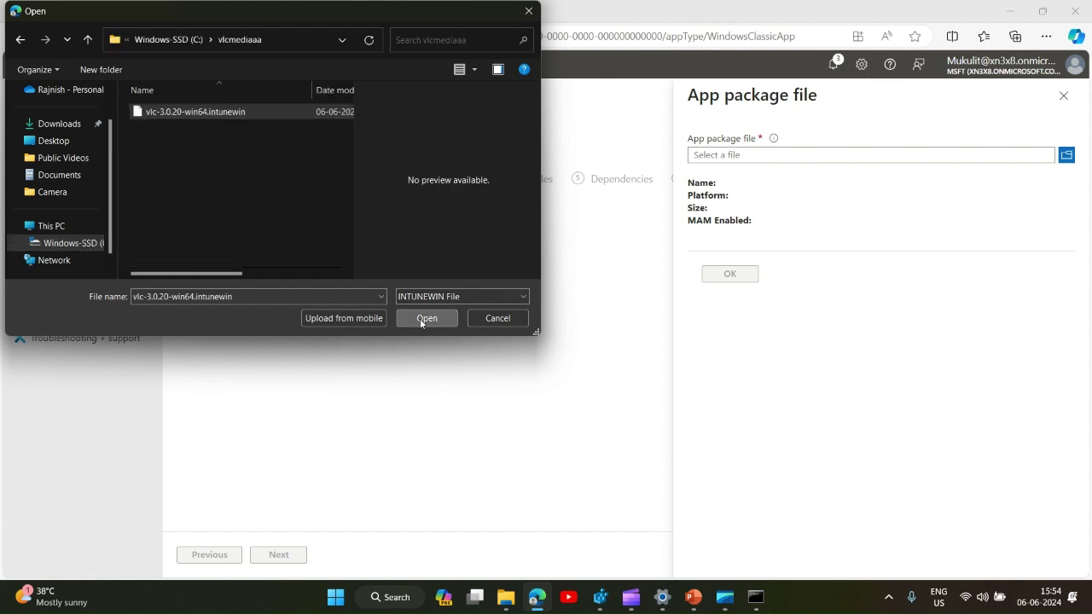
pyautogui.click(740, 276)
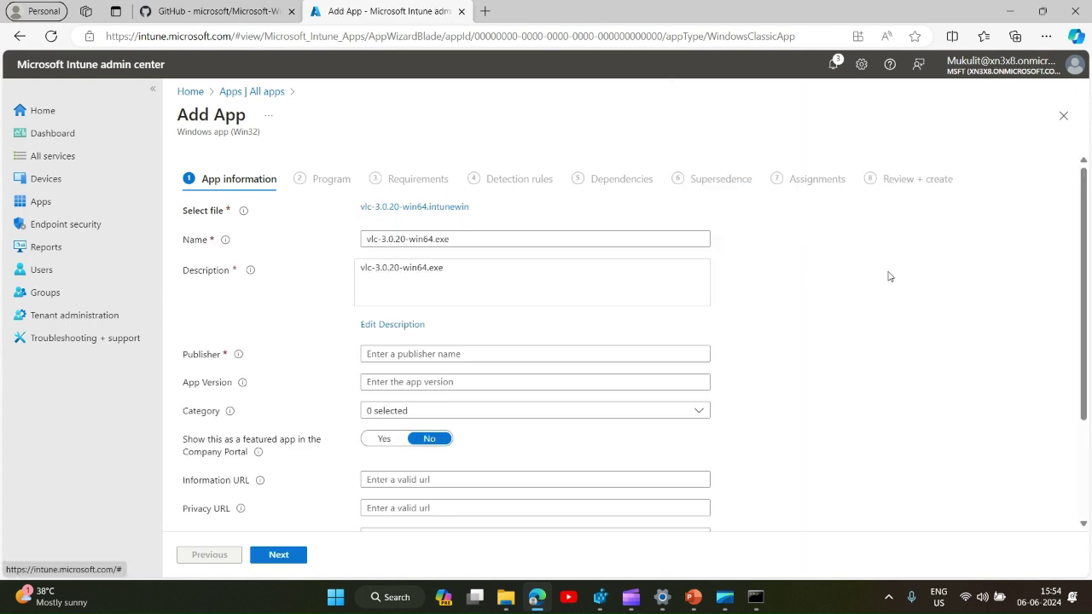
# Enter VLC as the app's publisher and continue to the Program settings
pyautogui.click(390, 352)
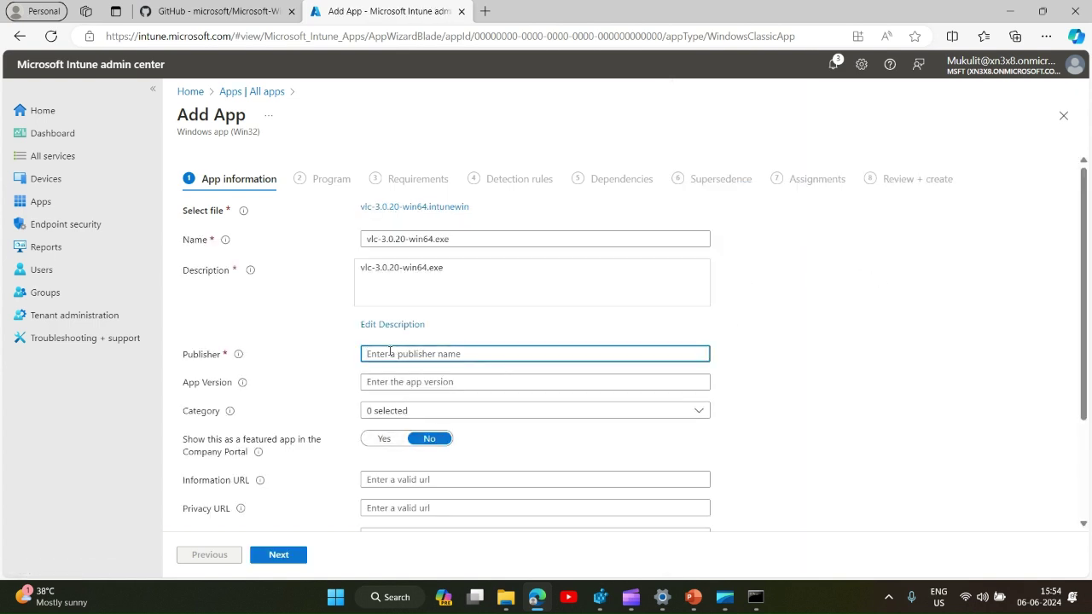
pyautogui.write('VLC')
pyautogui.scroll(-3, 766, 368)
pyautogui.click(277, 555)
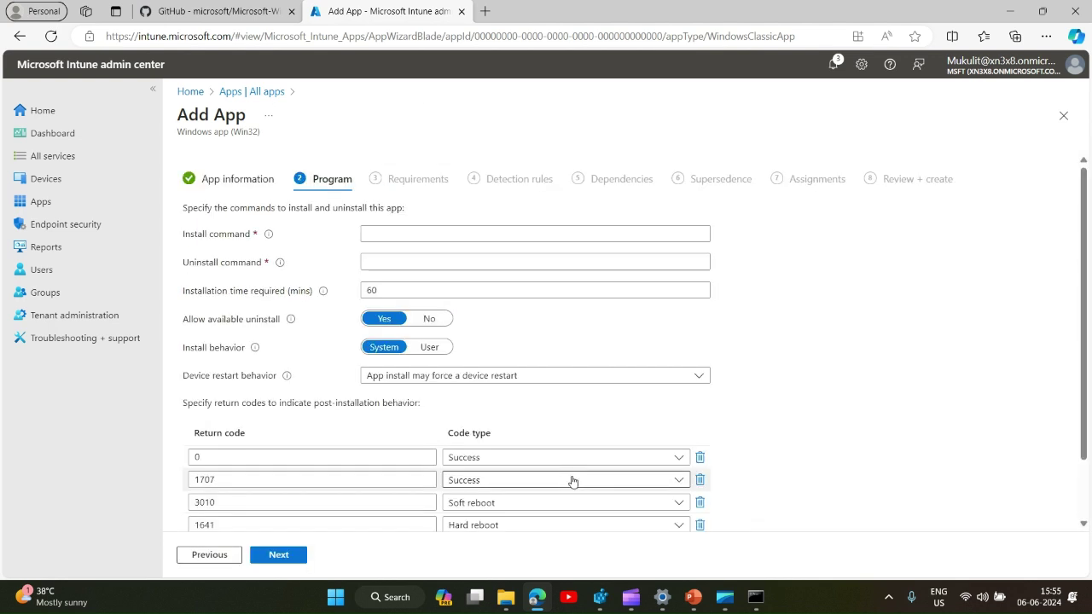
# Search the web for "add win 32 app to intune" and open Microsoft Learn's Win32 app management article from the results
pyautogui.click(404, 230)
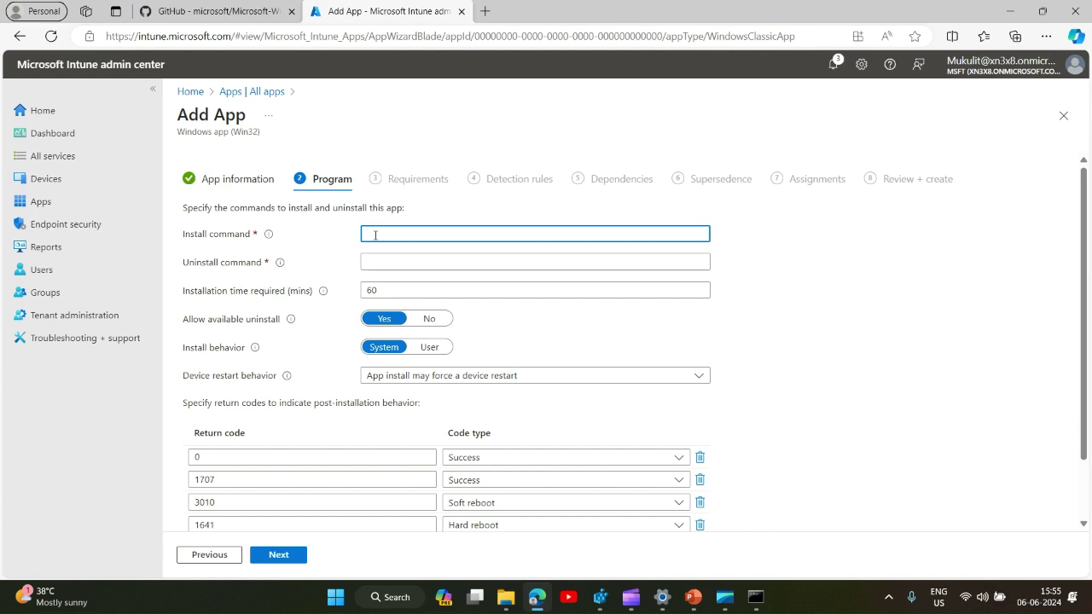
pyautogui.click(484, 11)
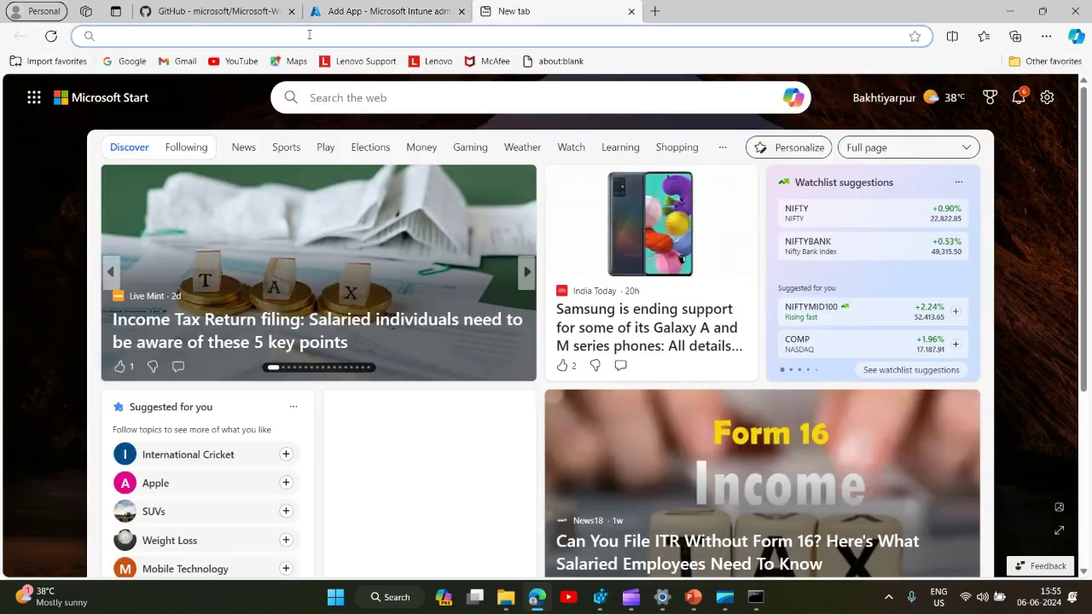
pyautogui.click(309, 34)
pyautogui.write('add')
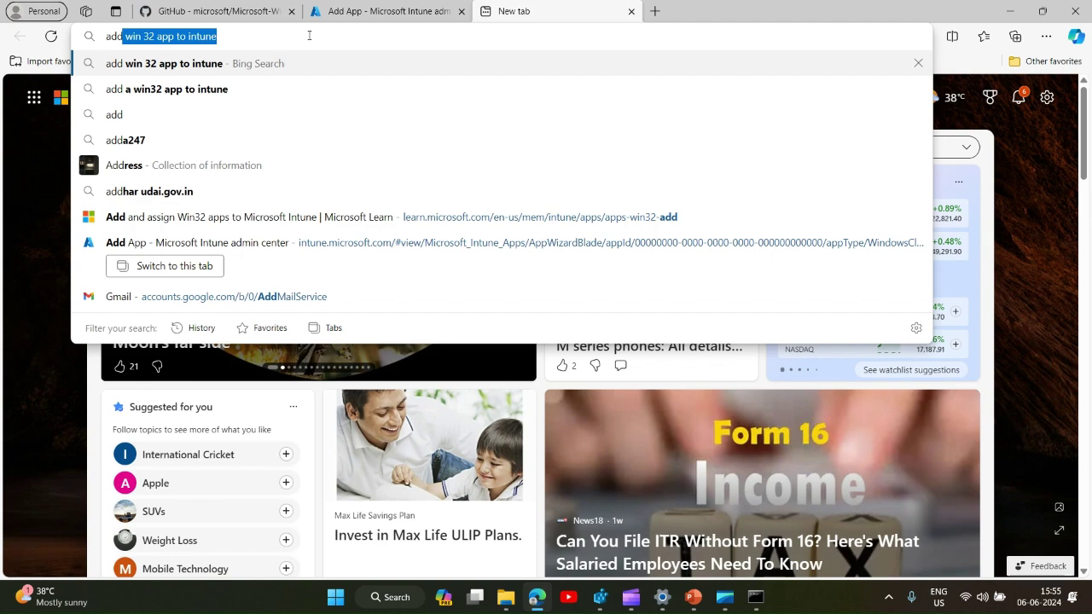
pyautogui.press('Return')
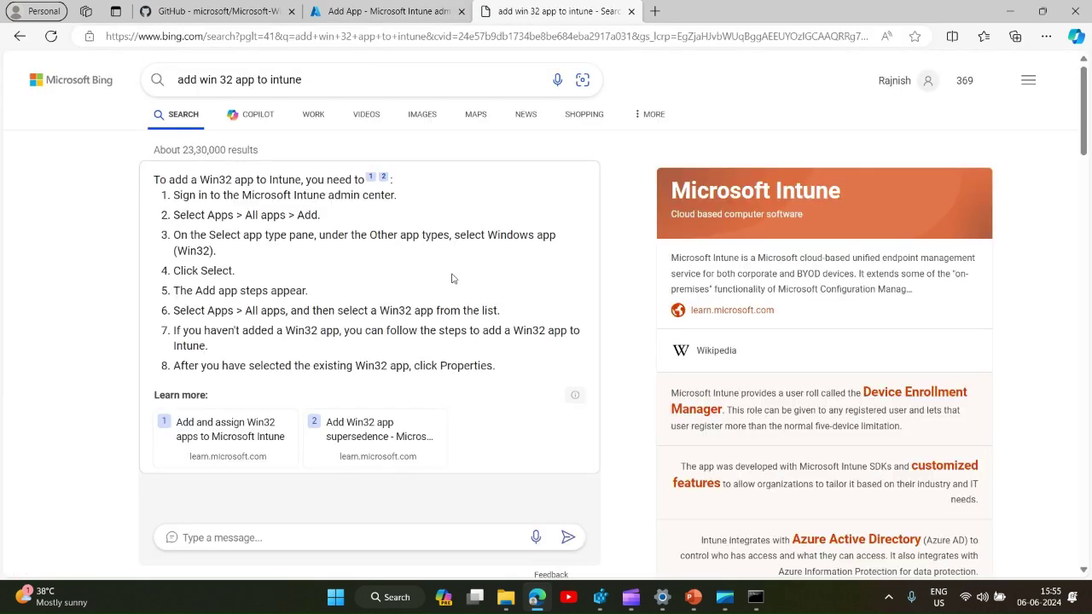
pyautogui.scroll(-2, 491, 356)
pyautogui.scroll(-4, 218, 334)
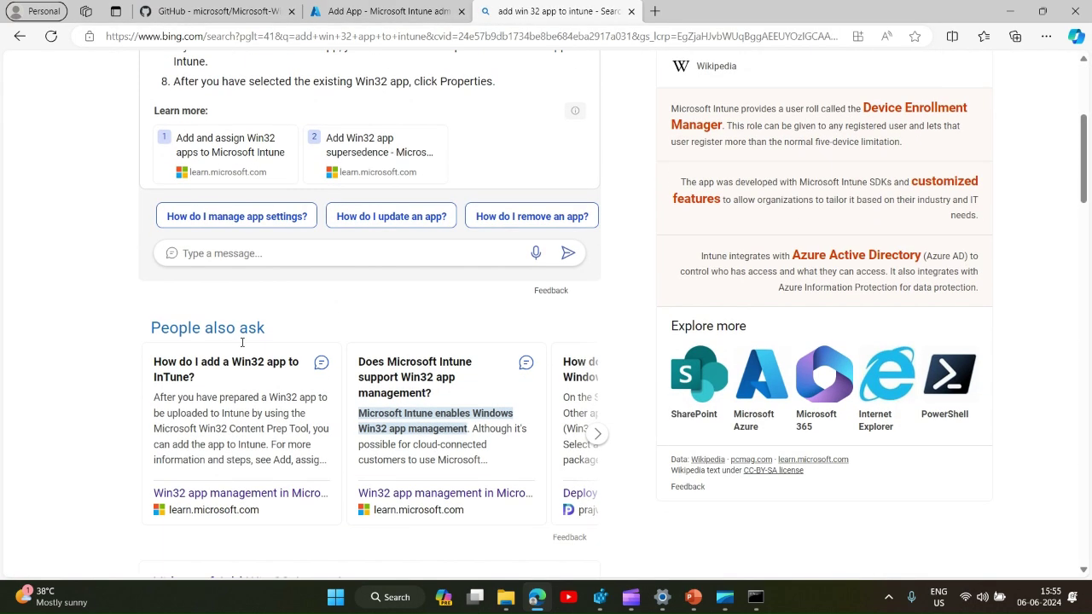
pyautogui.scroll(6, 256, 342)
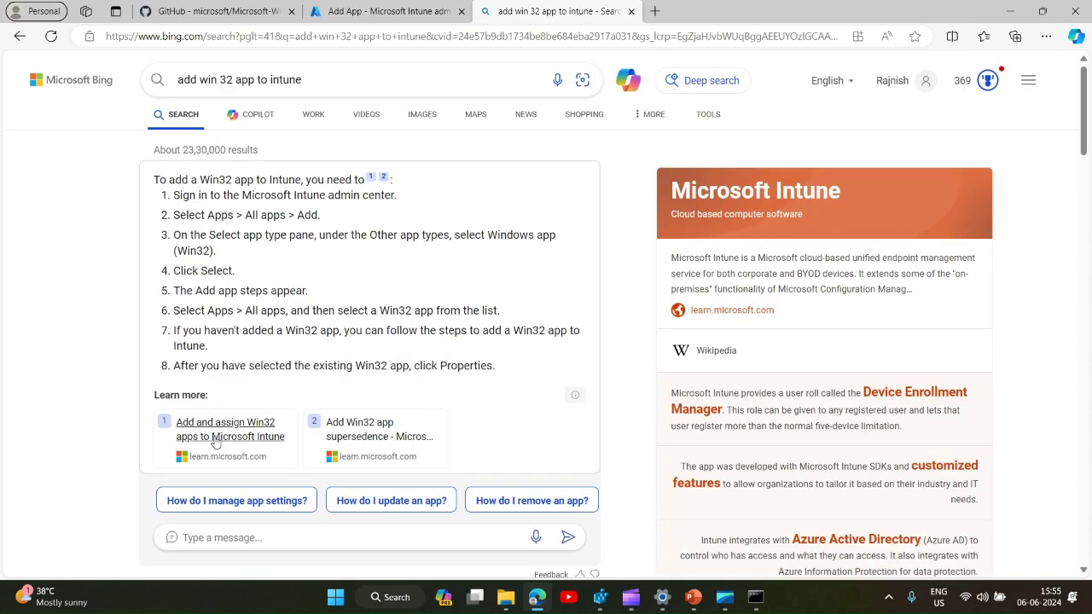
pyautogui.scroll(-3, 254, 422)
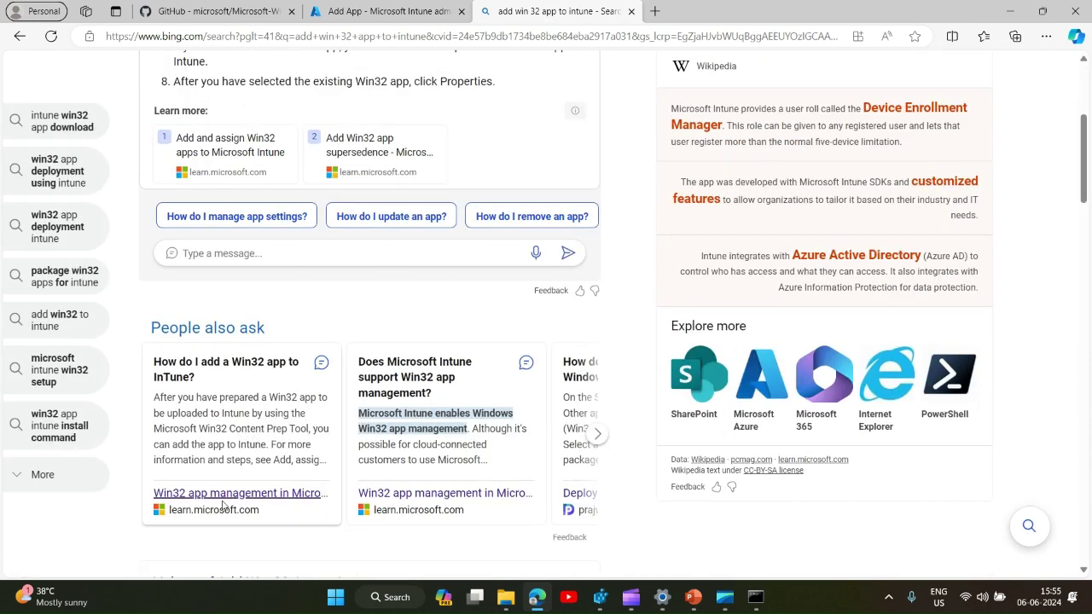
pyautogui.click(220, 495)
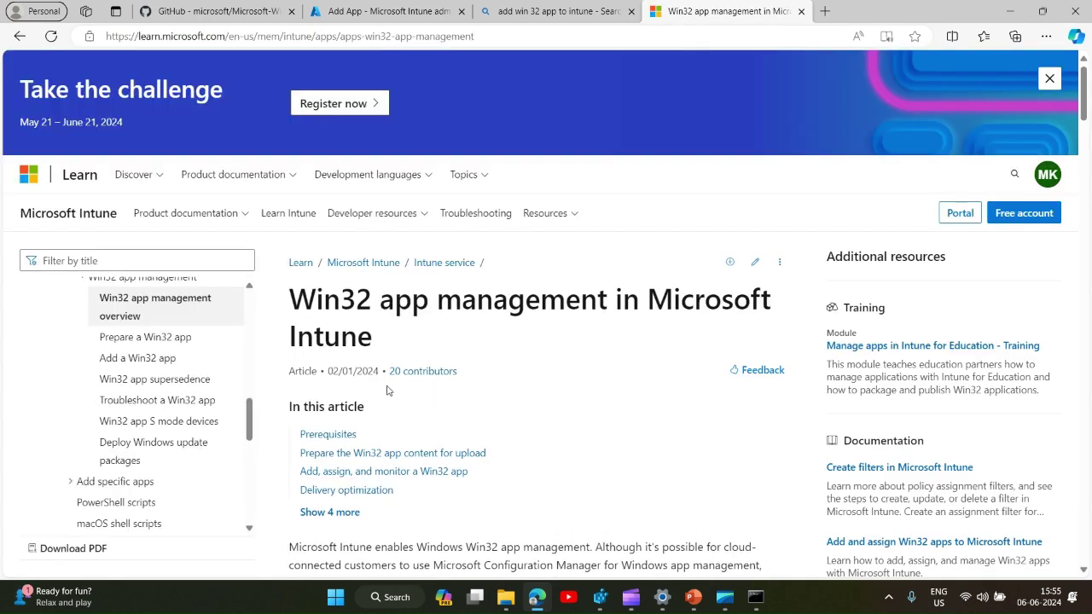
# Look through the Win32 app management and Prepare a Win32 app articles, and open the linked article on adding a Win32 app to Intune
pyautogui.scroll(-8, 574, 374)
pyautogui.scroll(-13, 574, 374)
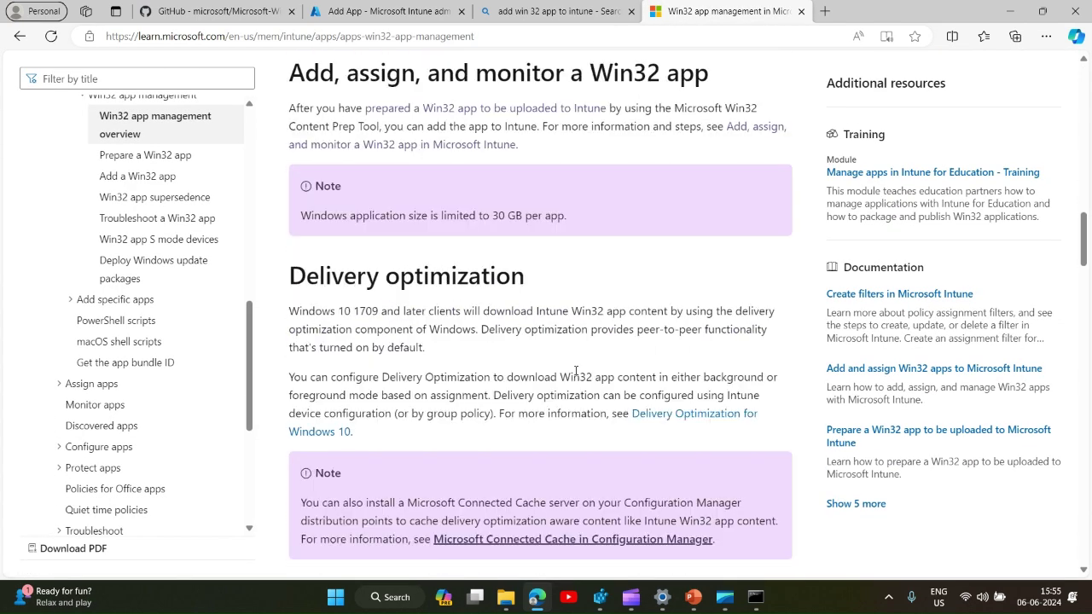
pyautogui.scroll(-8, 576, 373)
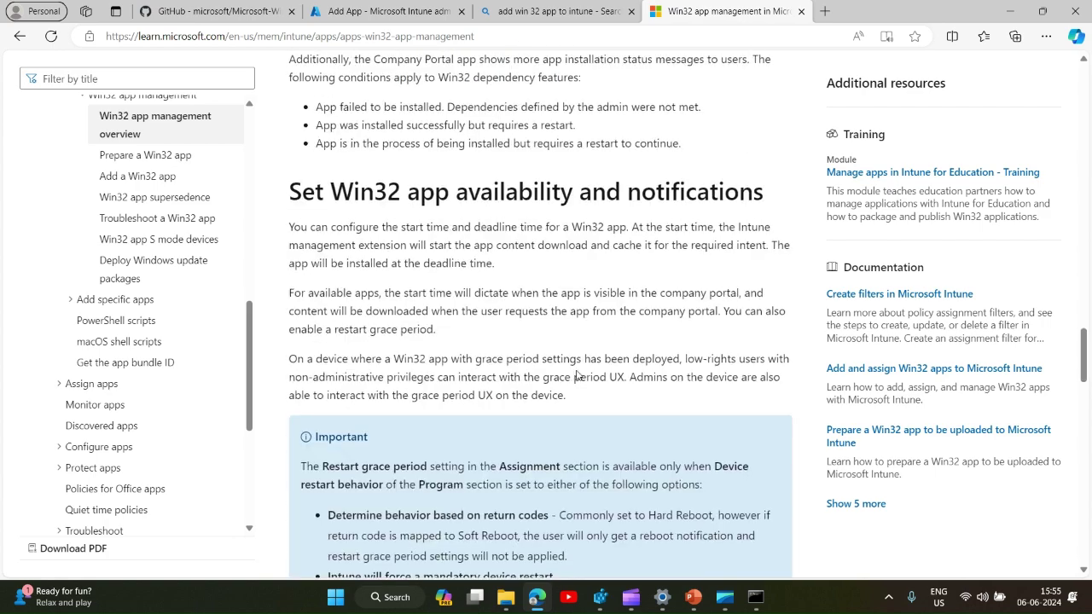
pyautogui.scroll(4, 576, 374)
pyautogui.click(158, 161)
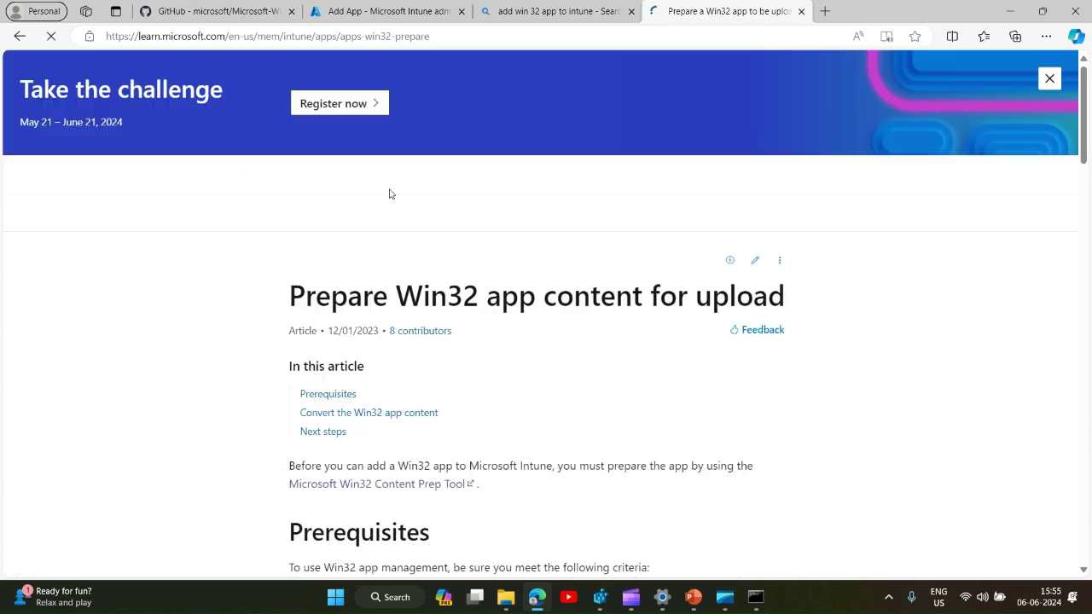
pyautogui.scroll(-15, 465, 423)
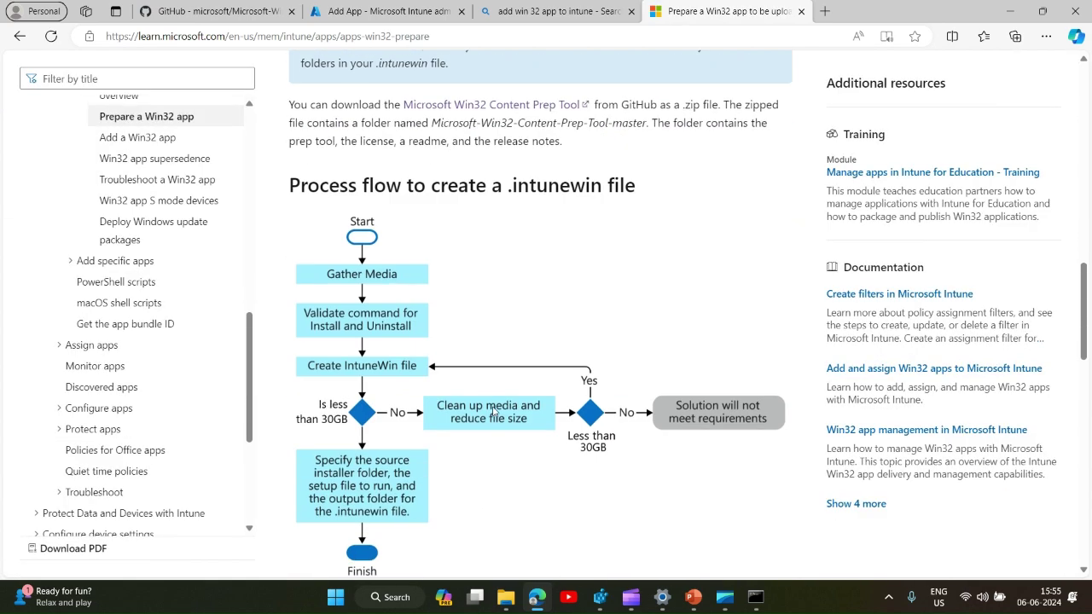
pyautogui.scroll(-6, 496, 411)
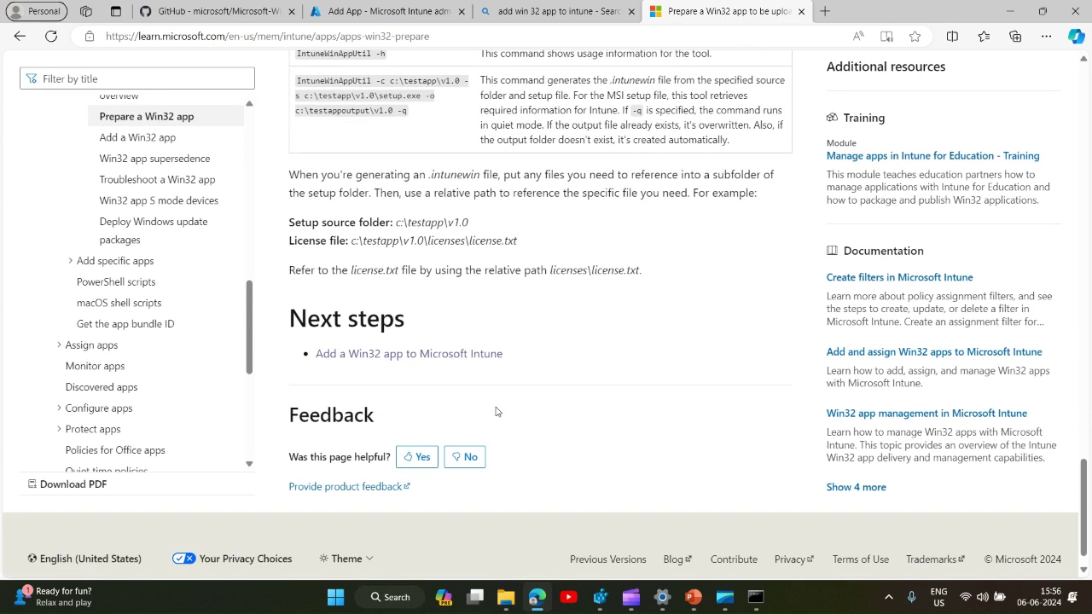
pyautogui.scroll(1, 496, 411)
pyautogui.click(463, 424)
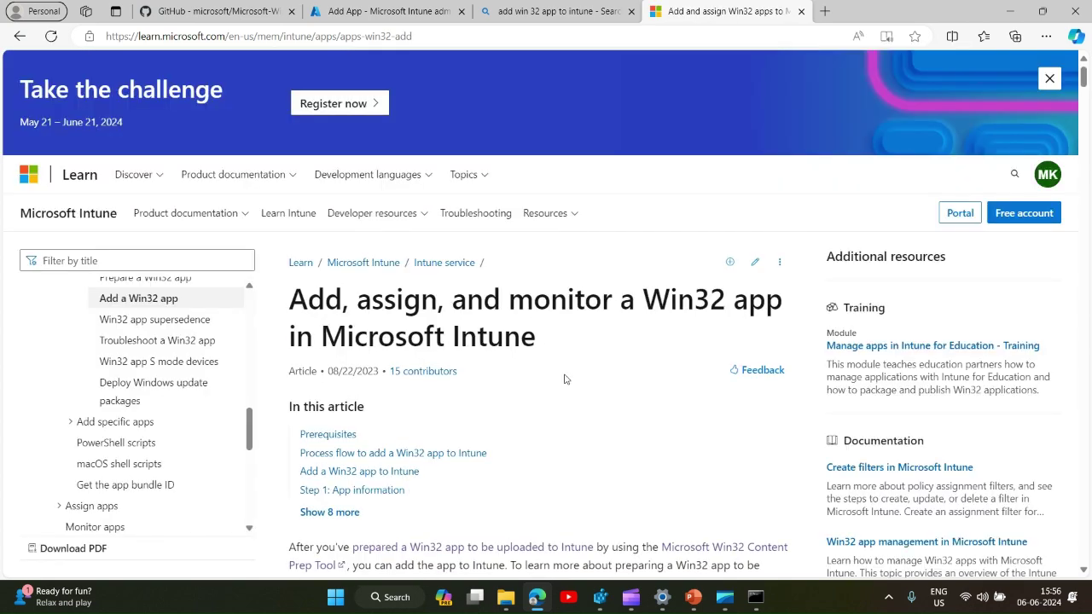
# Find the install command example for an EXE application in the article's Step 2: Program section and highlight it
pyautogui.scroll(-20, 564, 379)
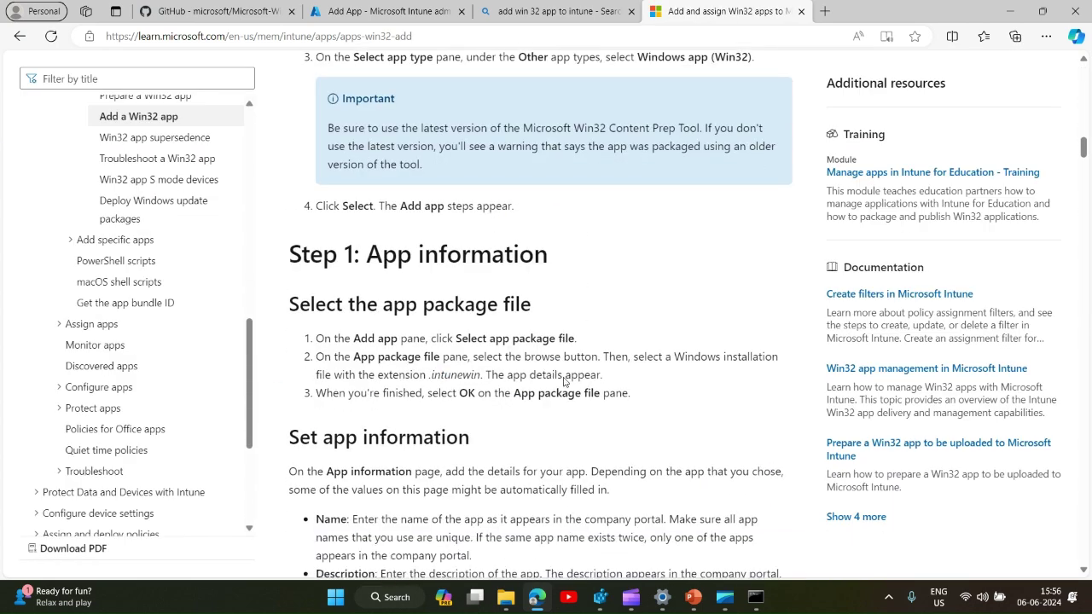
pyautogui.scroll(-10, 564, 379)
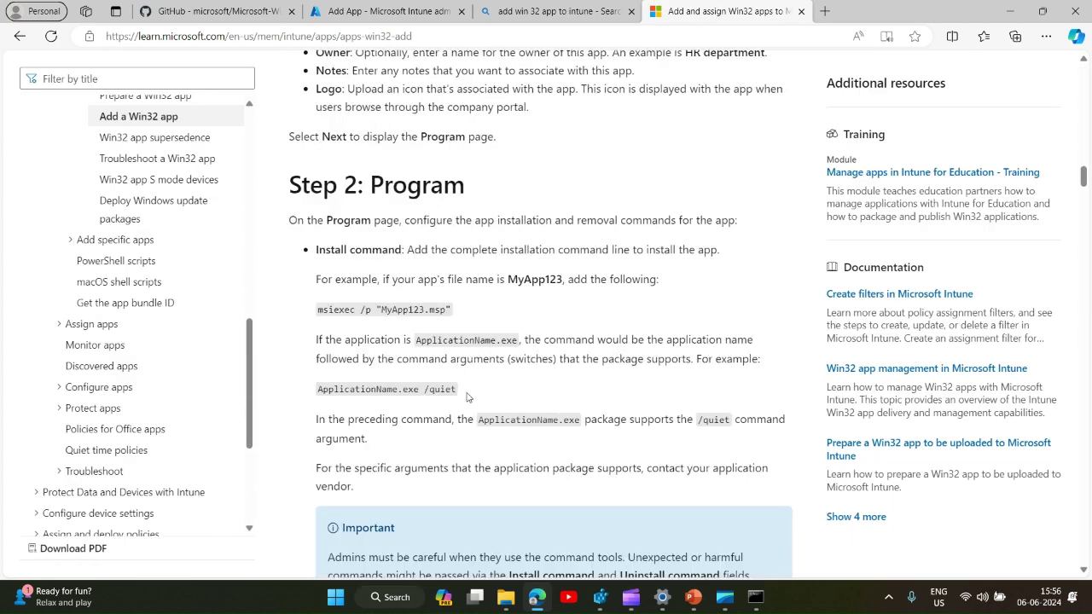
pyautogui.moveTo(459, 392); pyautogui.dragTo(317, 391)
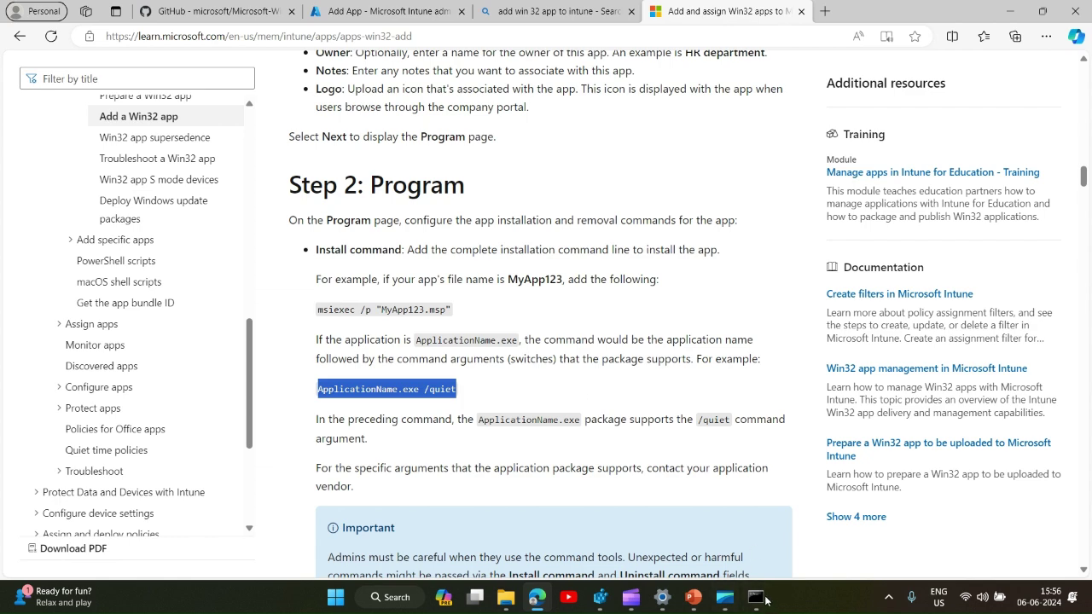
pyautogui.moveTo(705, 608)
# Copy the file name of the VLC installer in the VLCmedia folder on the C: drive
pyautogui.click(358, 15)
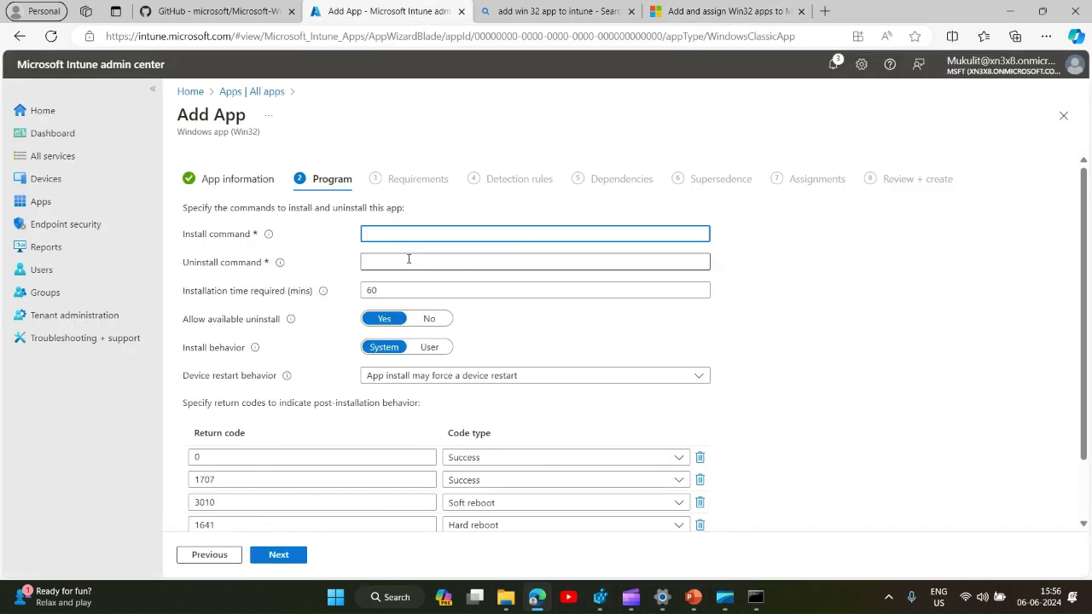
pyautogui.click(504, 600)
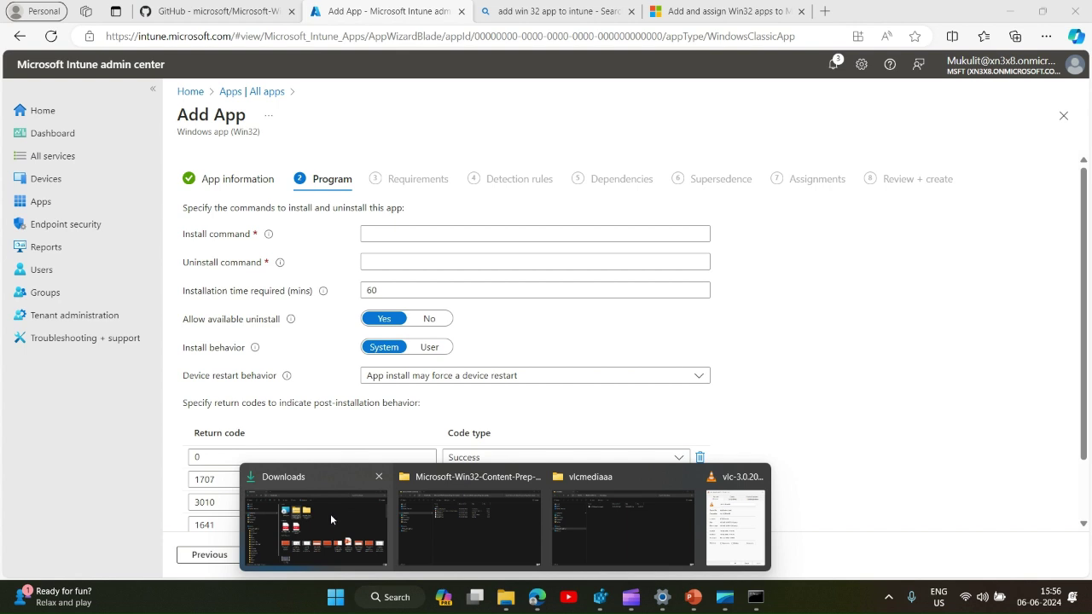
pyautogui.click(330, 513)
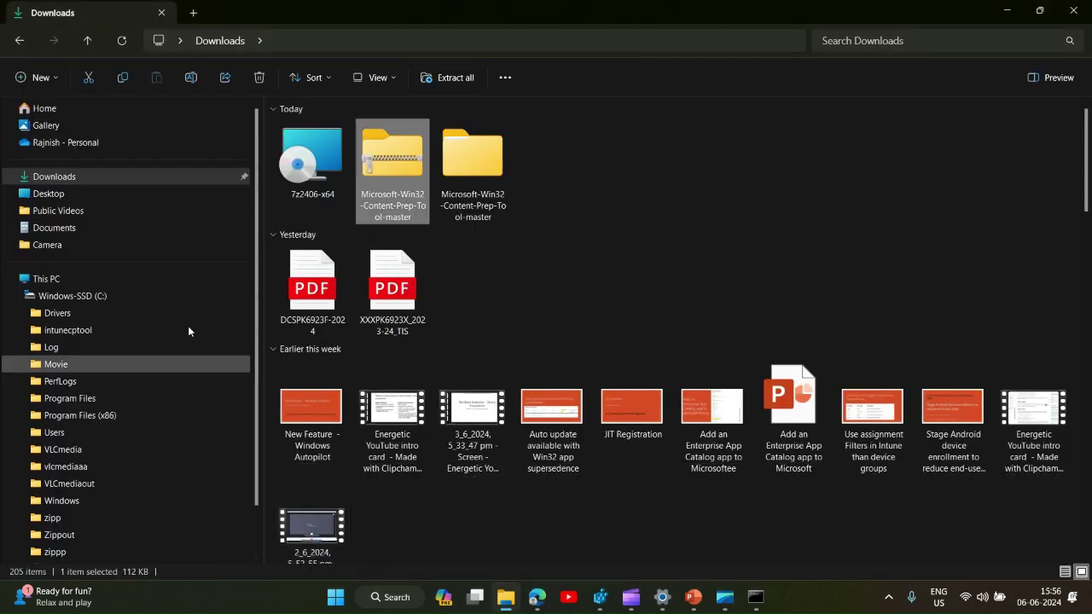
pyautogui.click(77, 296)
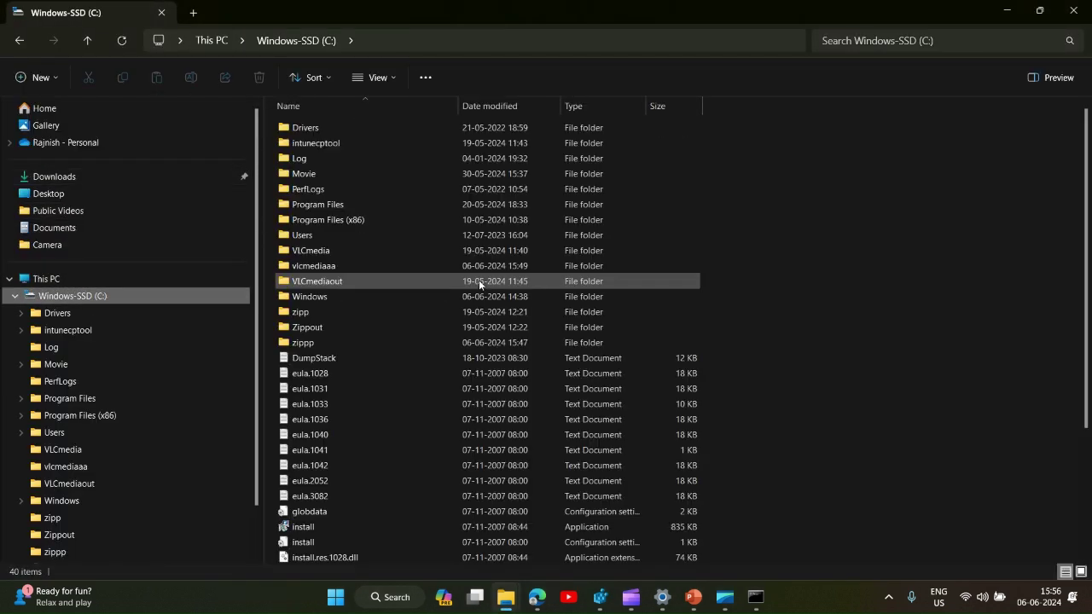
pyautogui.doubleClick(334, 268)
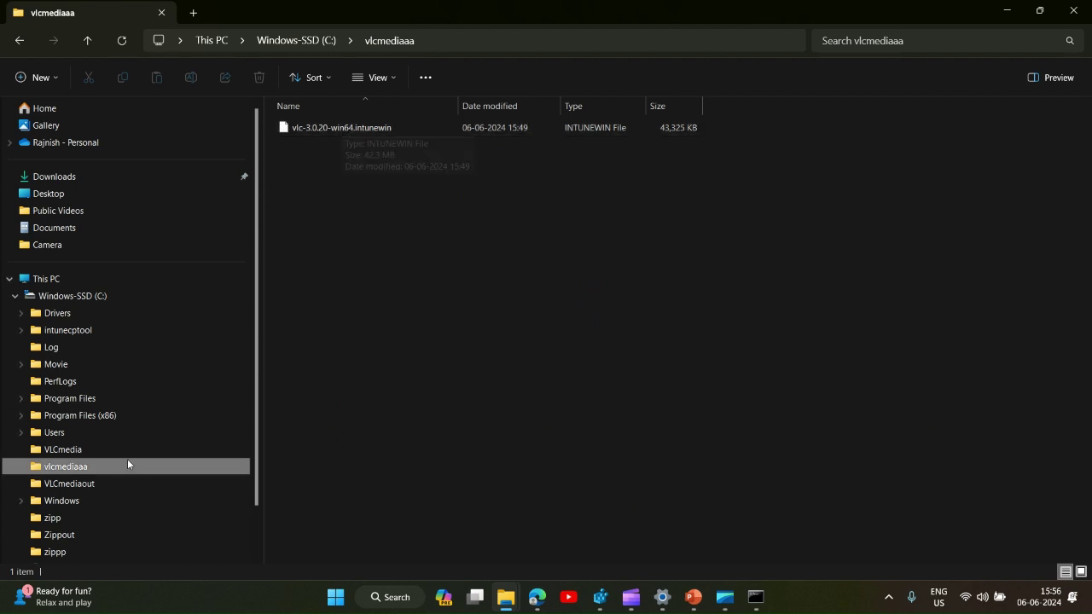
pyautogui.click(77, 450)
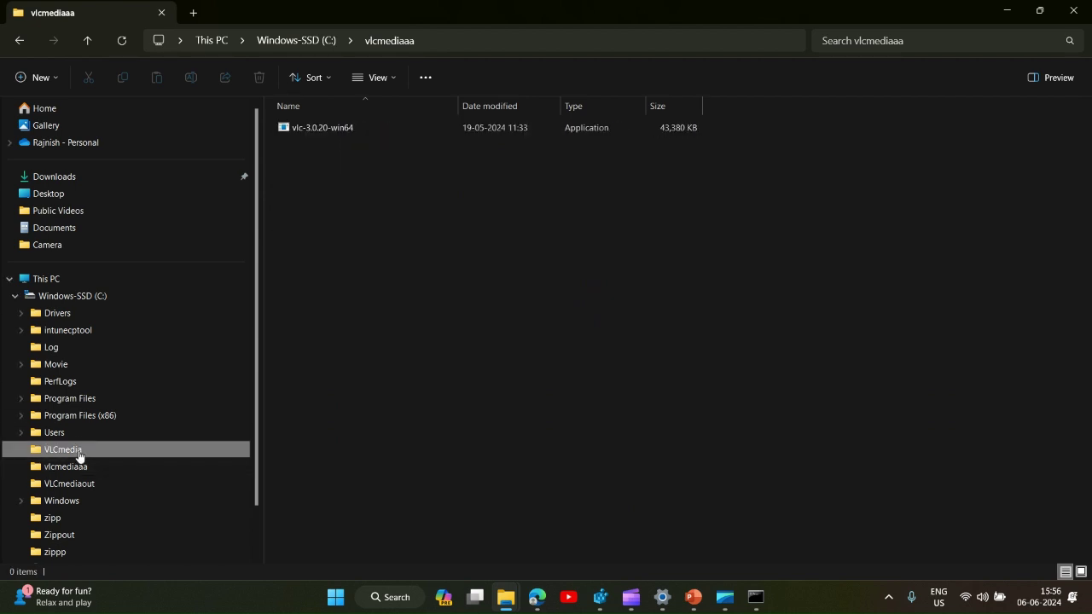
pyautogui.click(341, 129)
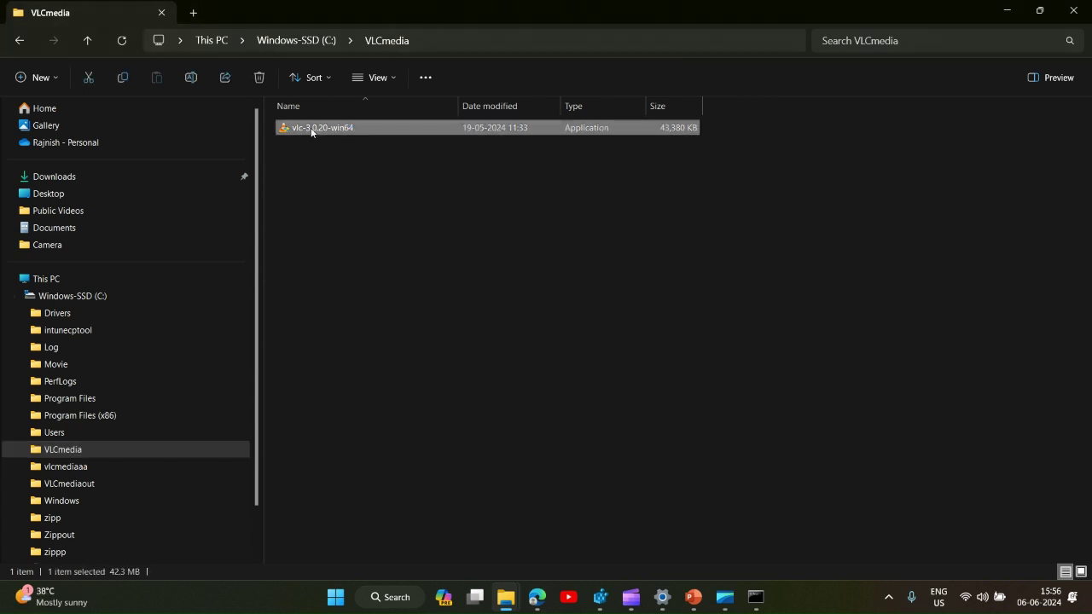
pyautogui.click(312, 128)
pyautogui.hotkey('ctrl', 'c')
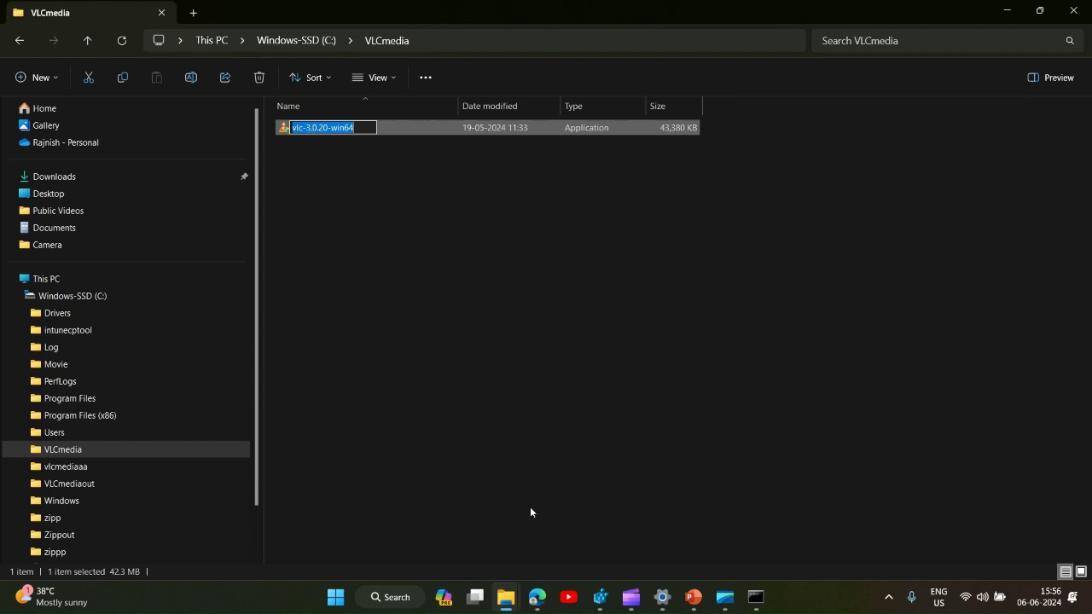
# Enter vlc-3.0.20-win64.exe /quiet as the app's install command in Intune, checking the silent switch against the Learn article
pyautogui.click(536, 597)
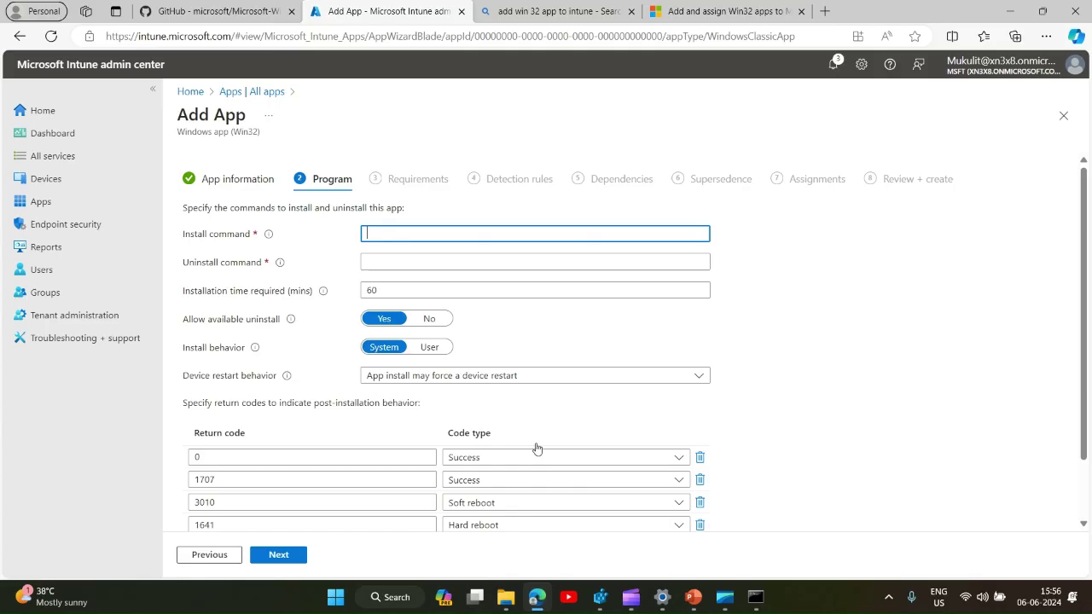
pyautogui.hotkey('ctrl', 'v')
pyautogui.write('.')
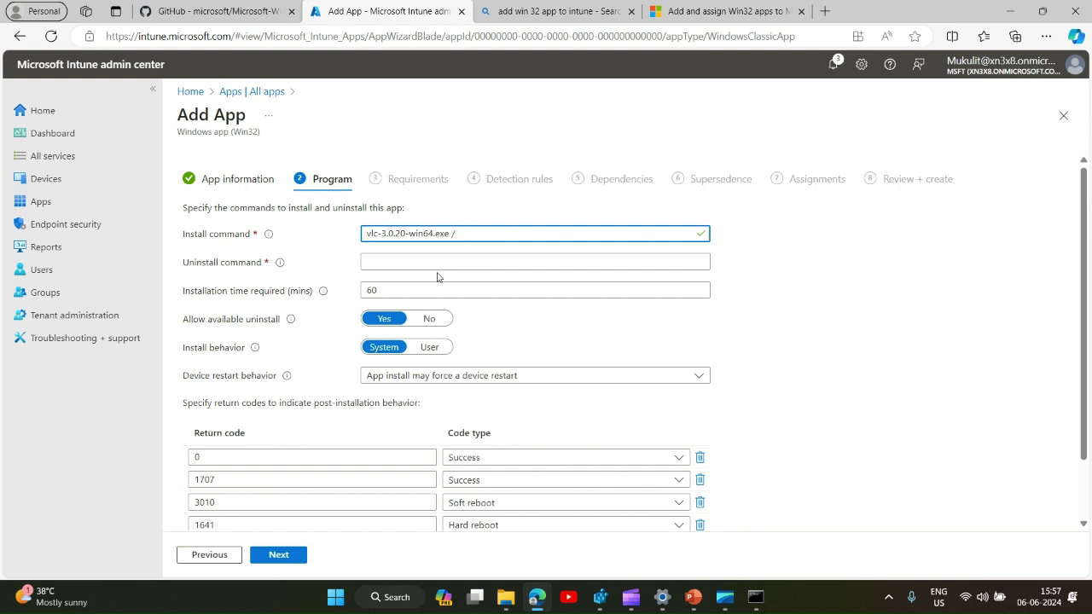
pyautogui.click(716, 12)
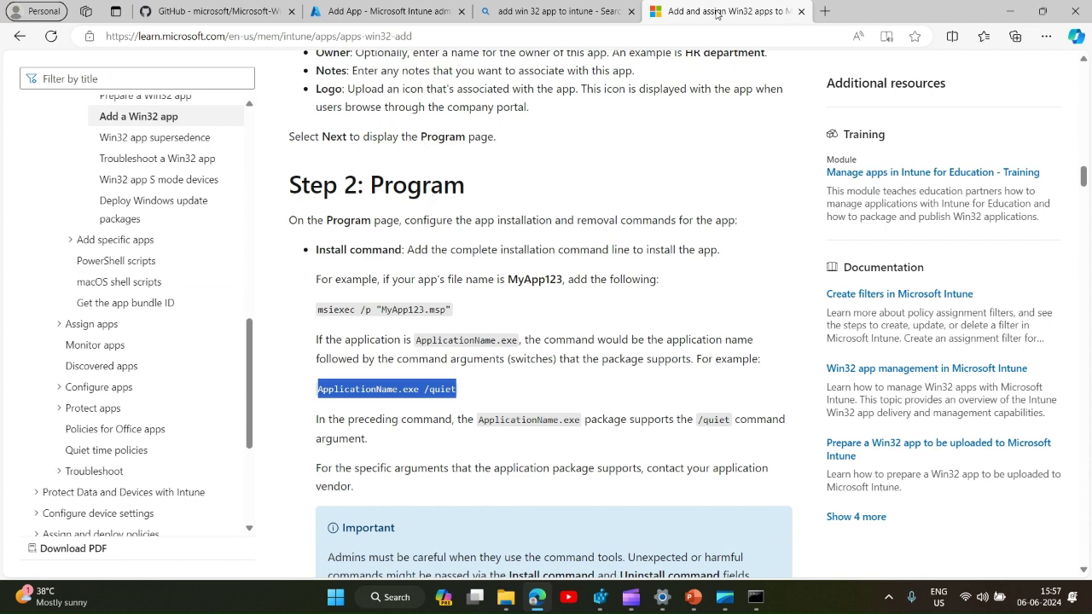
pyautogui.click(395, 12)
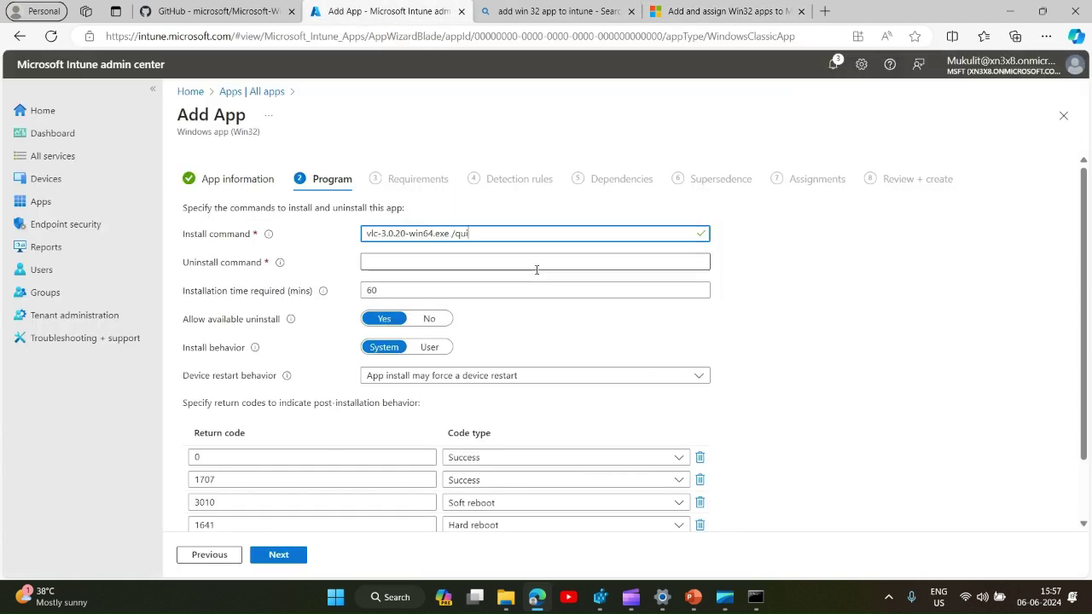
pyautogui.write('t')
# Look up the example for the uninstall command in the Program section of the Learn article
pyautogui.click(412, 263)
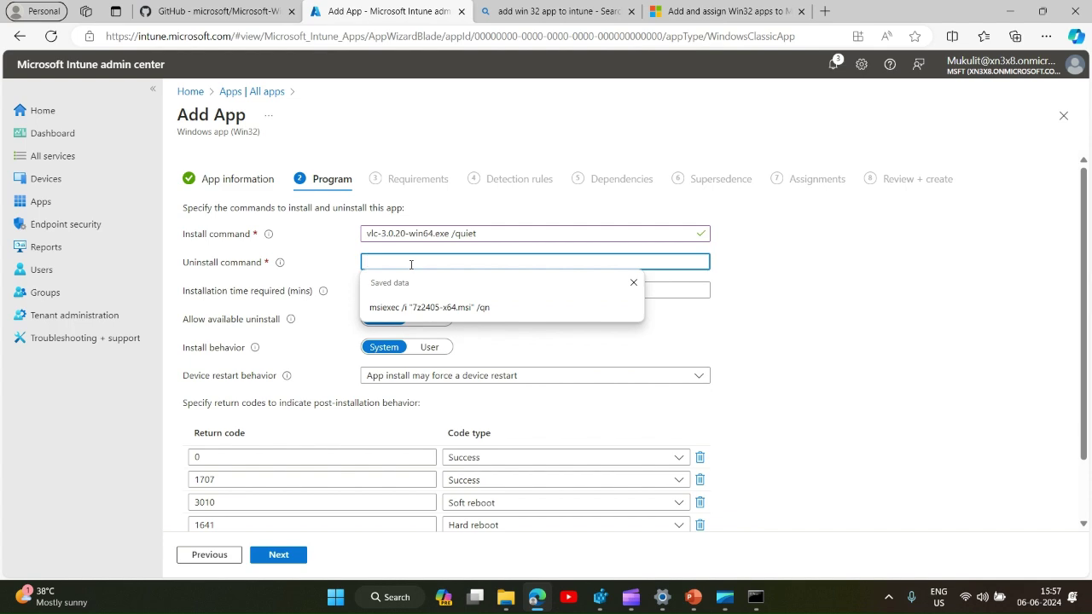
pyautogui.click(725, 11)
pyautogui.scroll(-3, 611, 390)
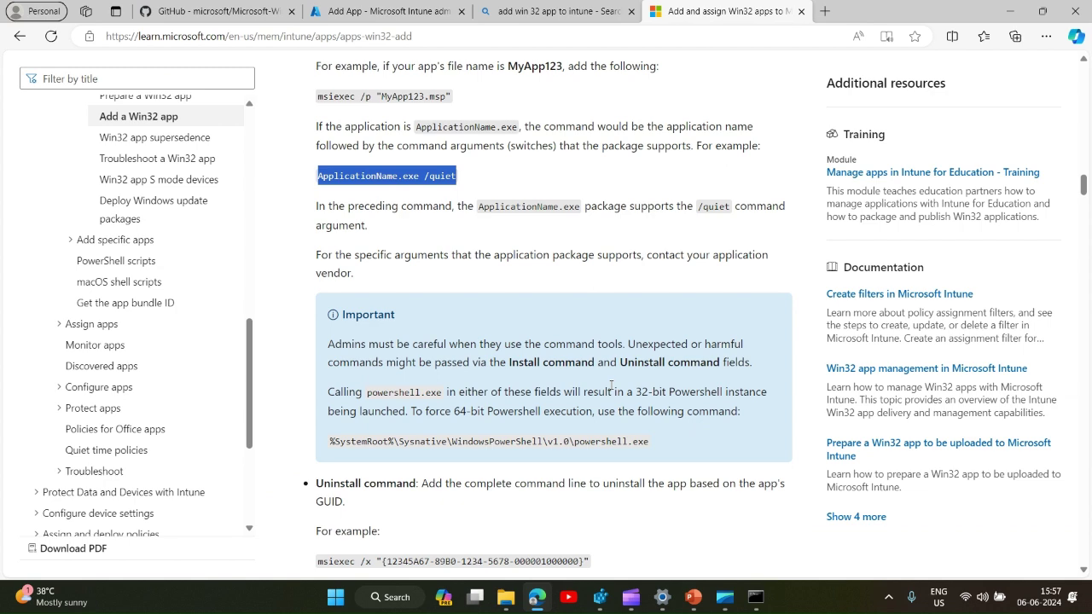
pyautogui.scroll(-2, 541, 440)
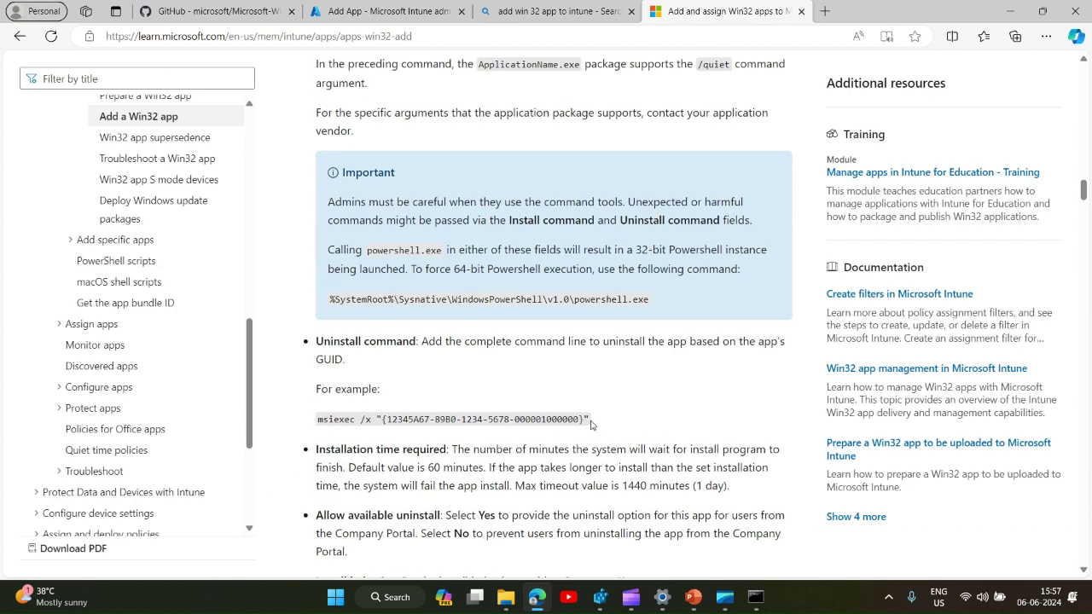
# Switch to Registry Editor and examine the Uninstall path, product GUID and UninstallString of the Microsoft Visual C++ 2008 Redistributable key
pyautogui.moveTo(751, 603)
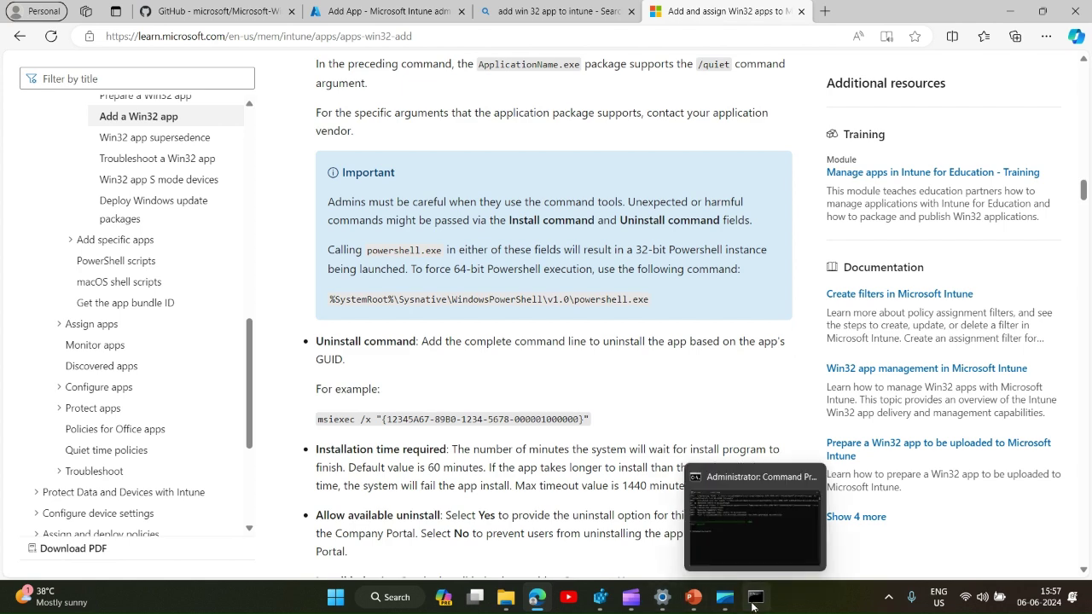
pyautogui.moveTo(763, 531)
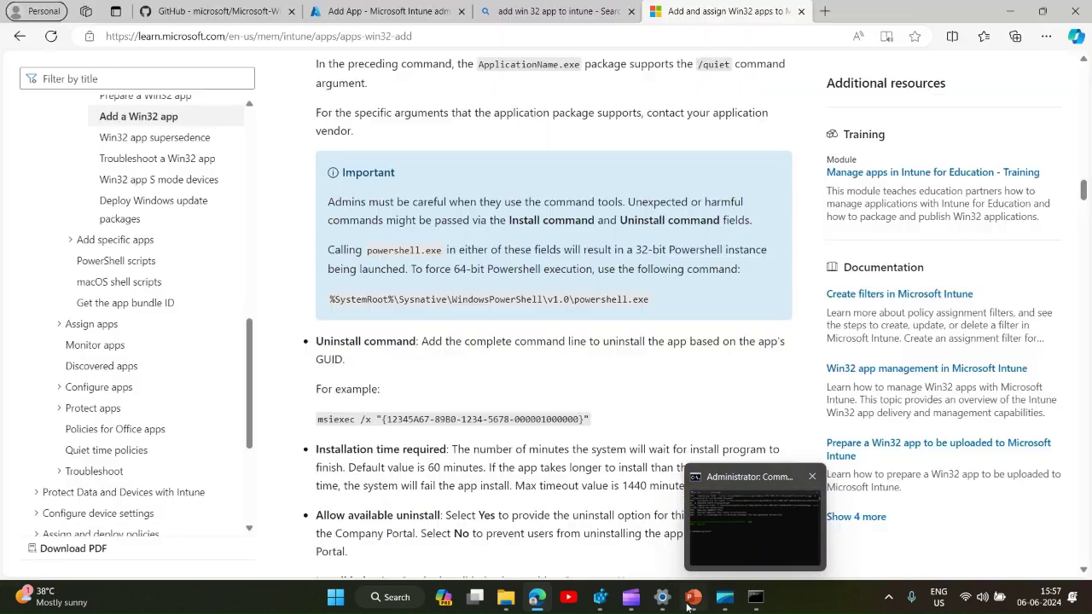
pyautogui.moveTo(620, 606)
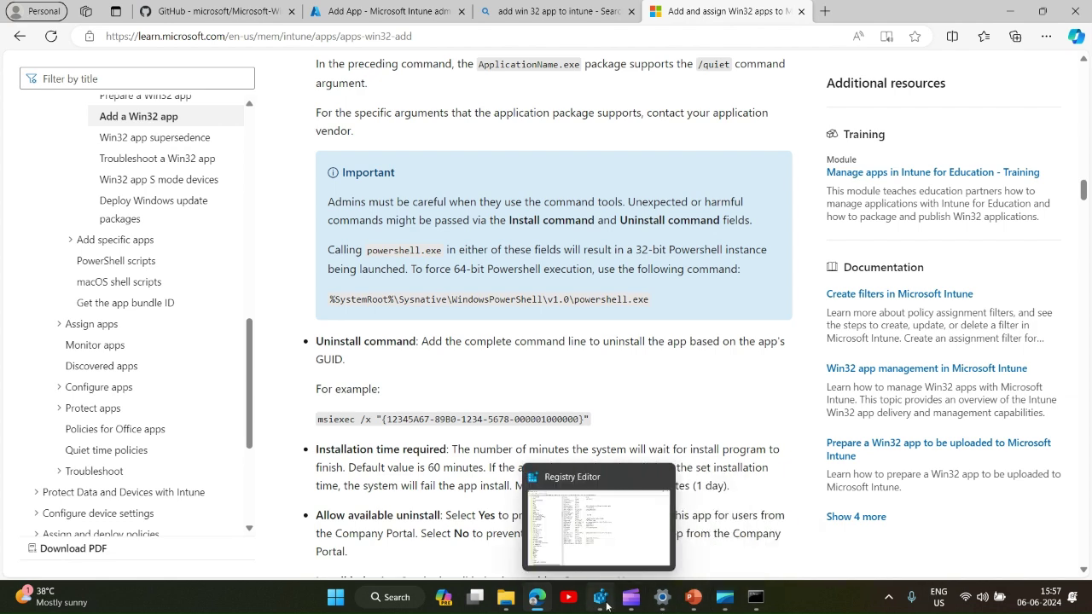
pyautogui.click(605, 606)
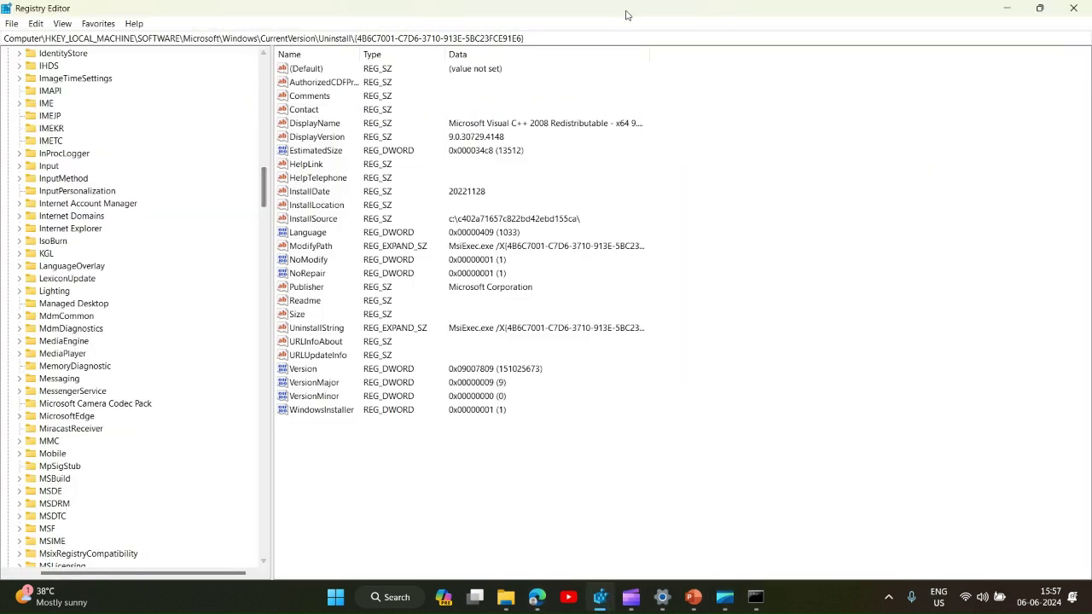
pyautogui.click(545, 39)
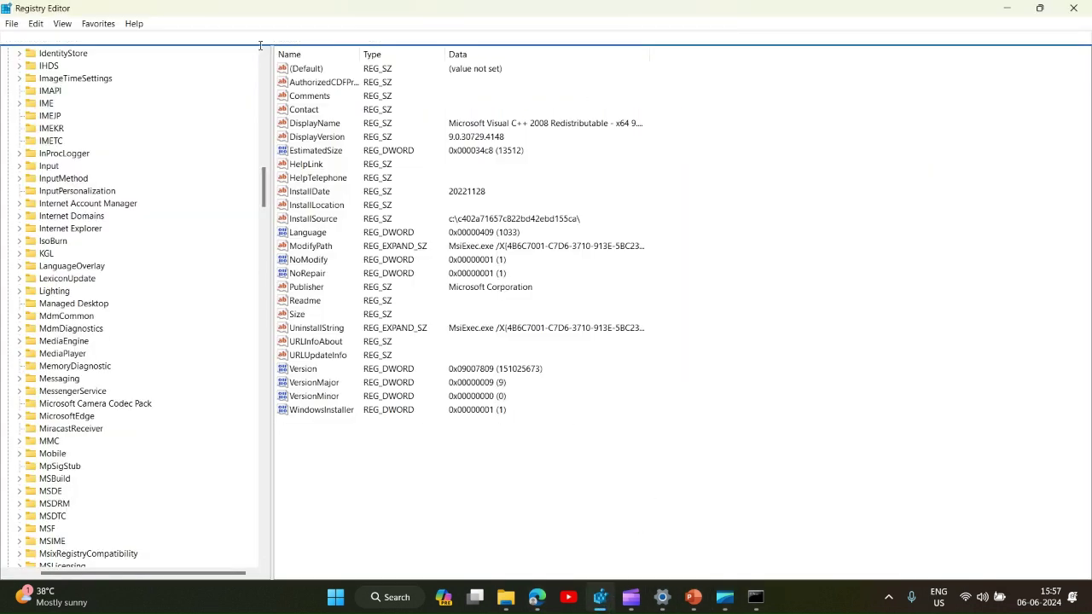
pyautogui.moveTo(546, 37); pyautogui.dragTo(1, 38)
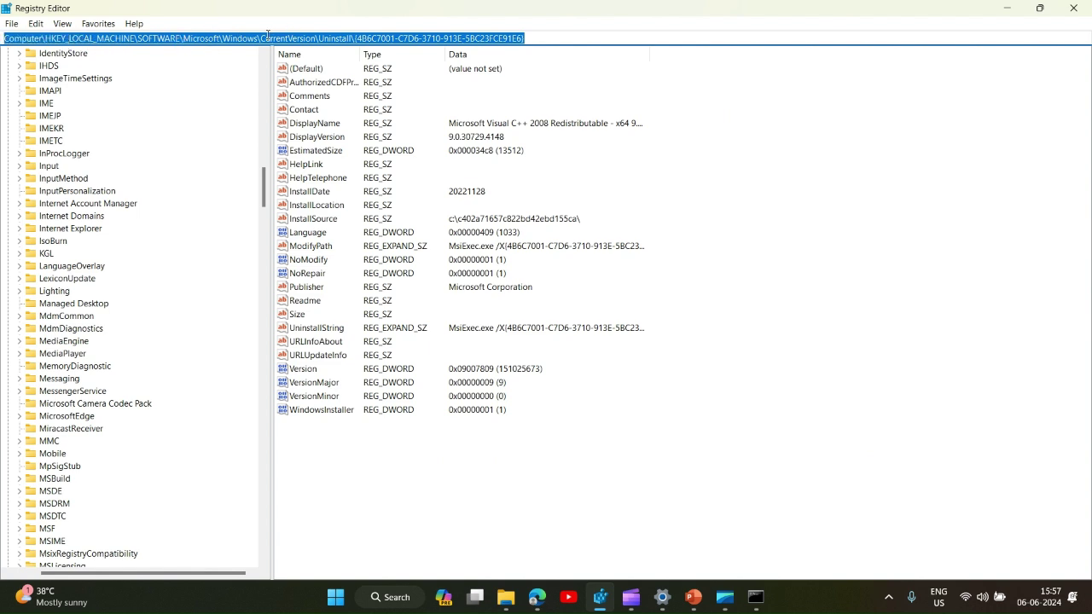
pyautogui.click(543, 39)
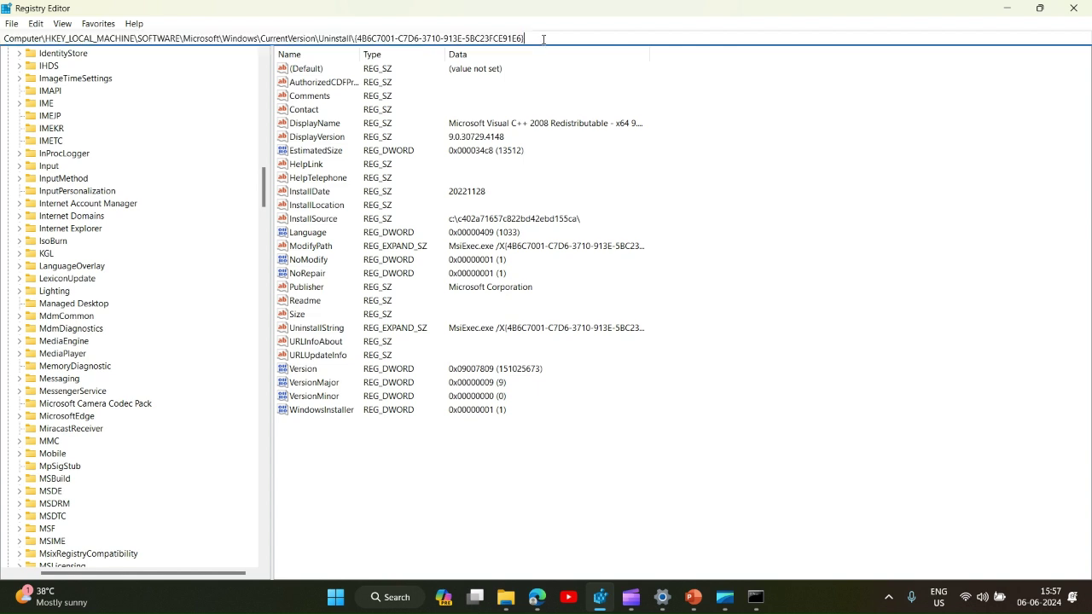
pyautogui.moveTo(523, 37); pyautogui.dragTo(359, 38)
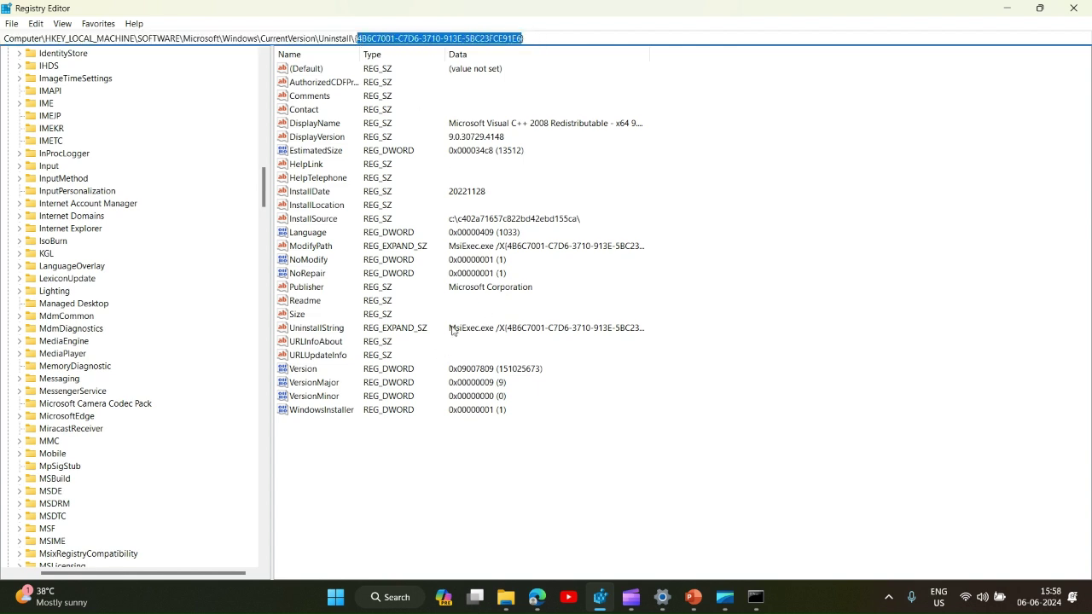
pyautogui.click(679, 333)
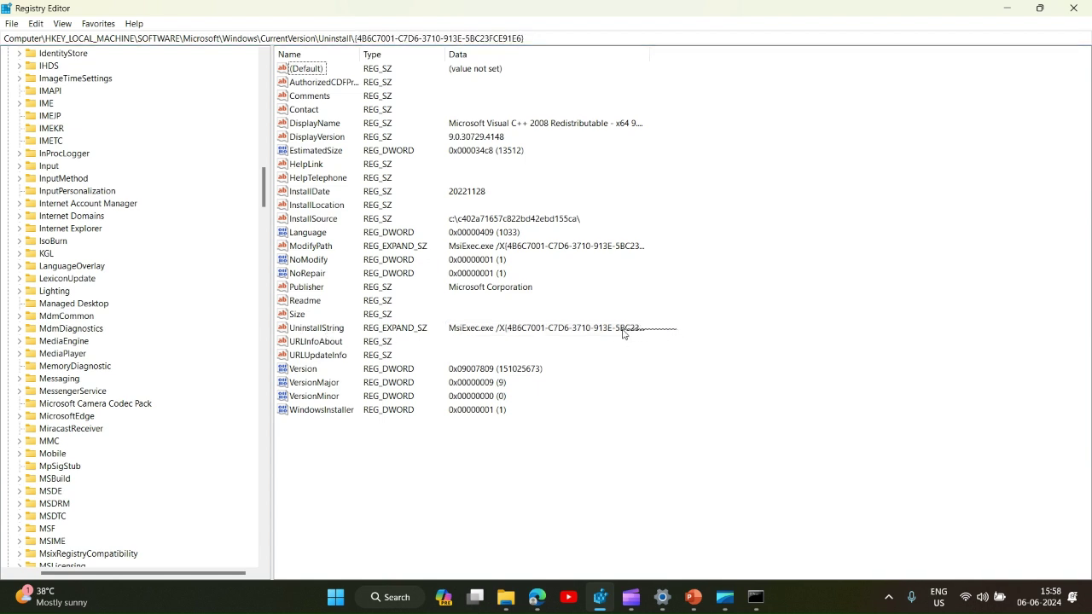
pyautogui.rightClick(466, 334)
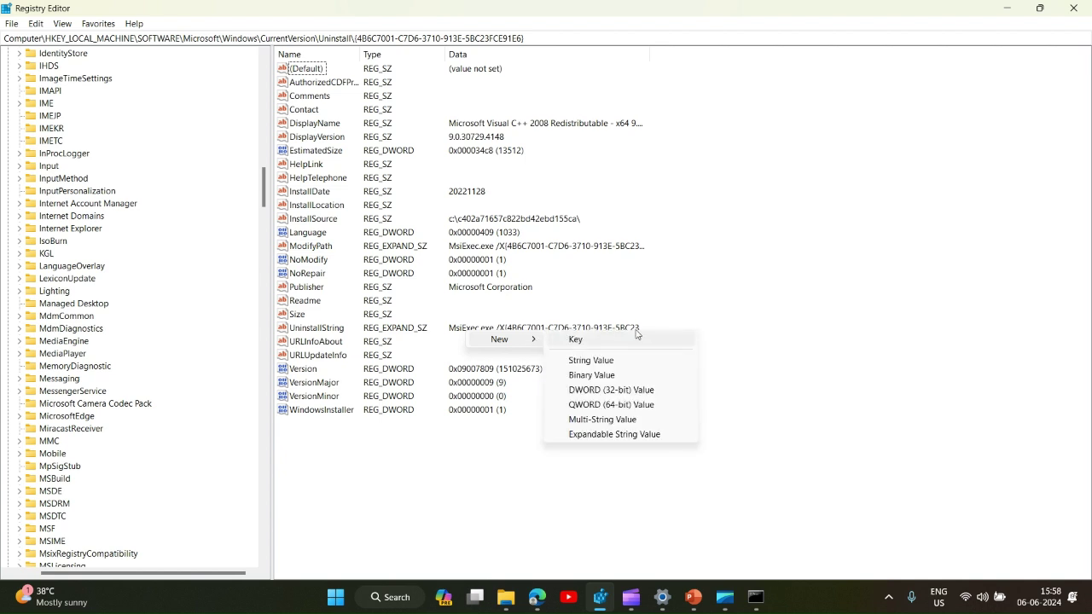
pyautogui.click(453, 252)
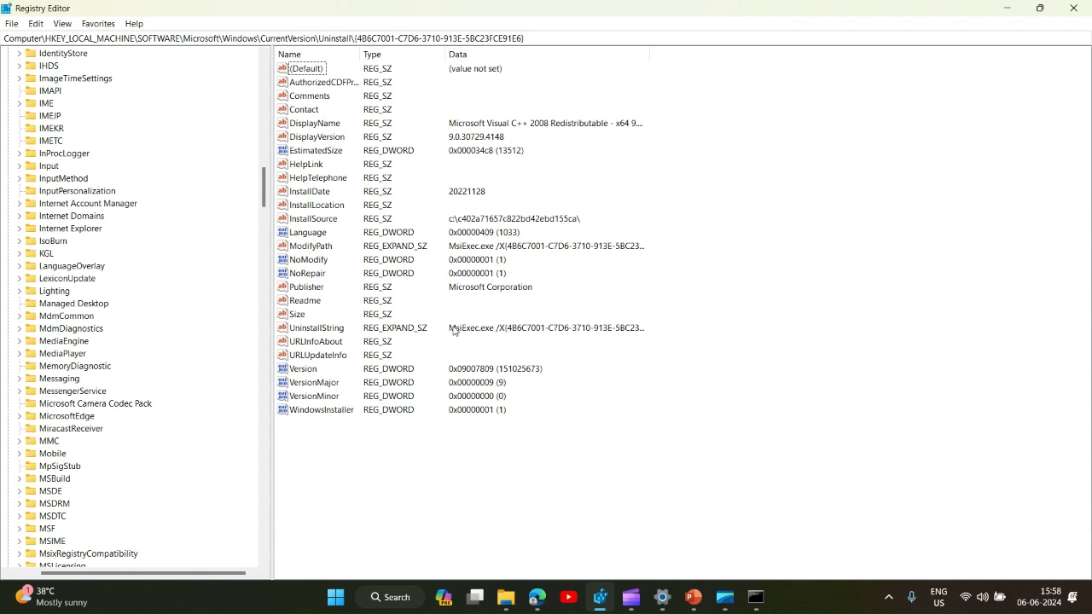
# Locate the Visual C++ 2008 Redistributable key under Uninstall in the registry tree and highlight its GUID in the path
pyautogui.scroll(-4, 180, 338)
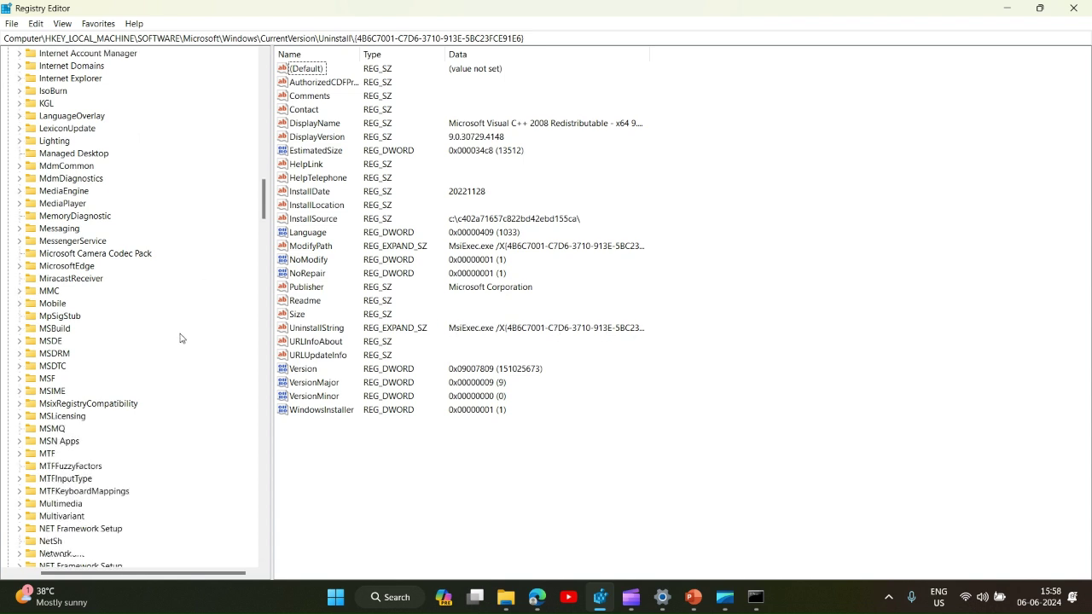
pyautogui.scroll(-10, 195, 319)
pyautogui.scroll(12, 199, 307)
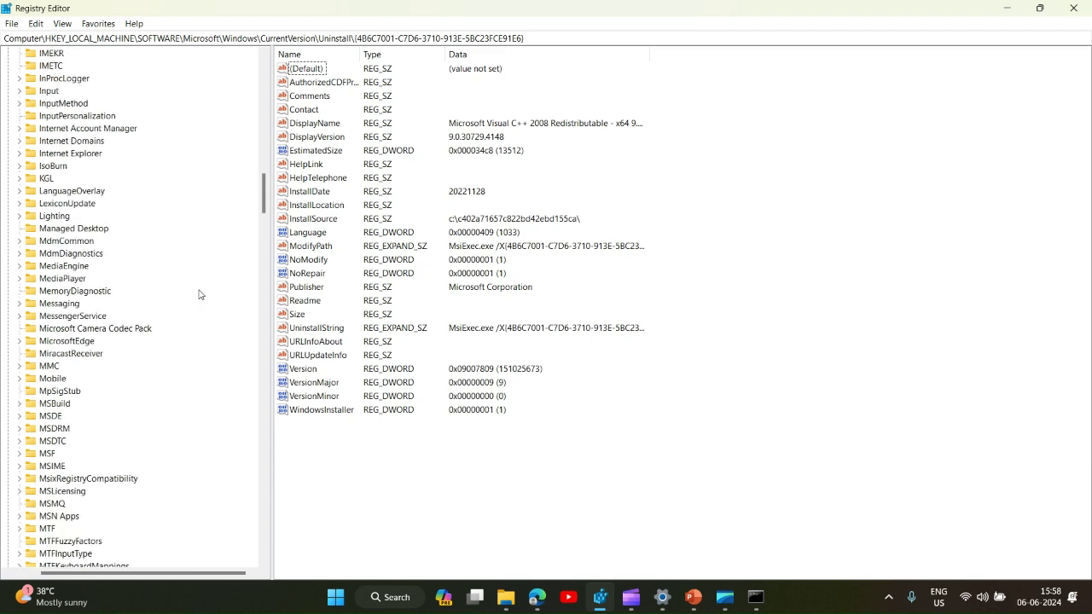
pyautogui.scroll(20, 200, 294)
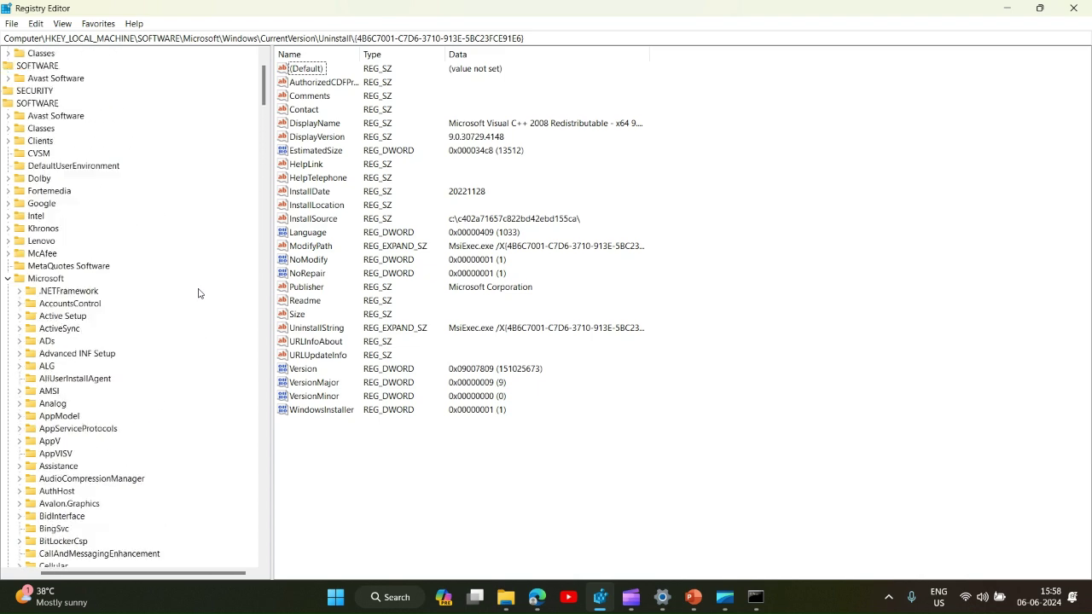
pyautogui.scroll(-20, 203, 295)
pyautogui.scroll(-20, 209, 291)
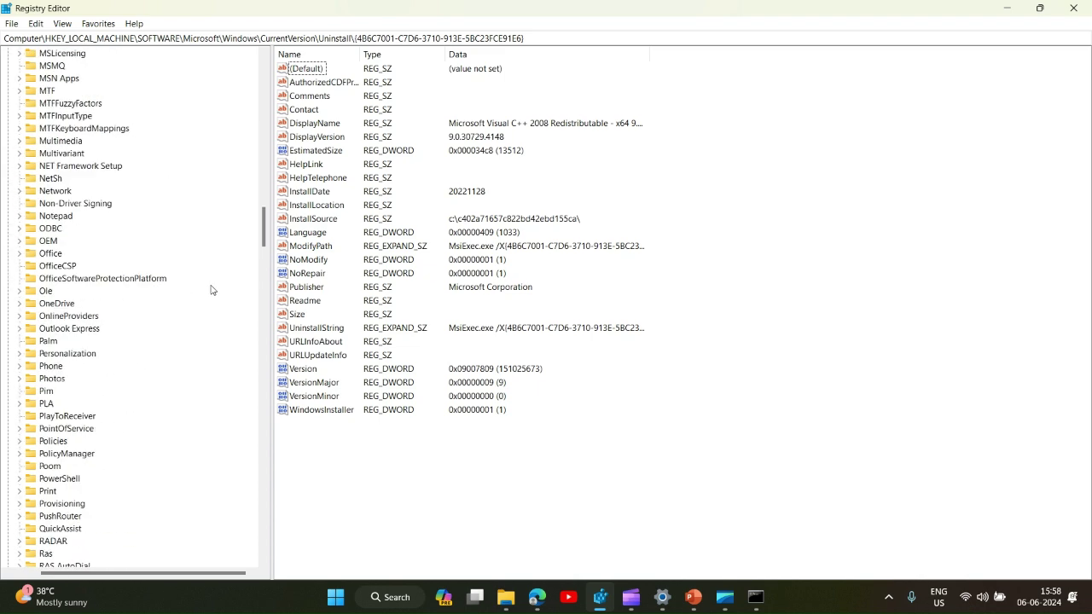
pyautogui.scroll(-20, 209, 300)
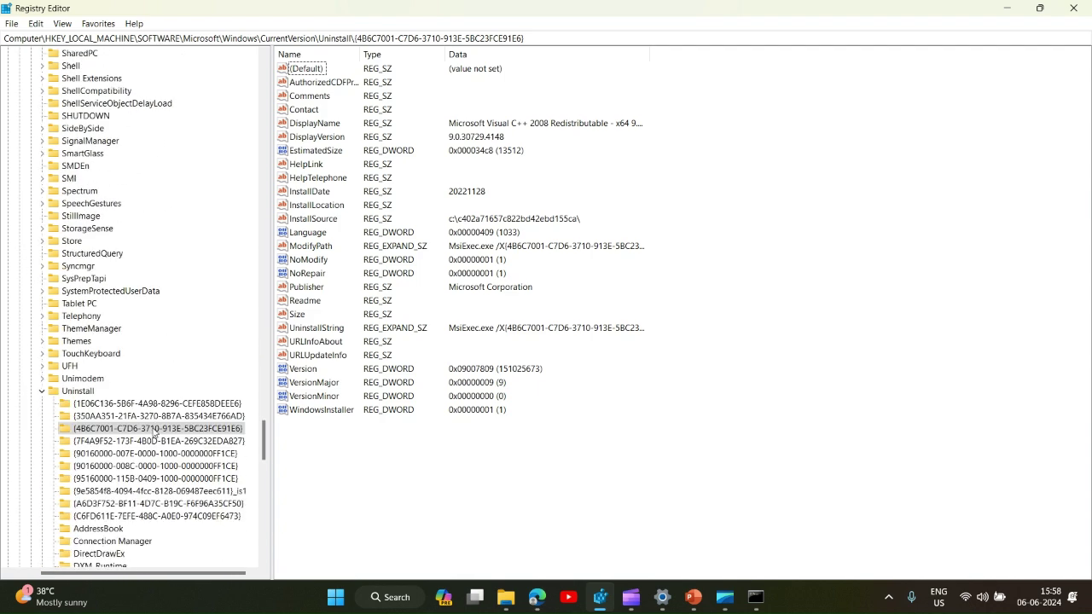
pyautogui.click(181, 430)
pyautogui.moveTo(524, 38); pyautogui.dragTo(356, 38)
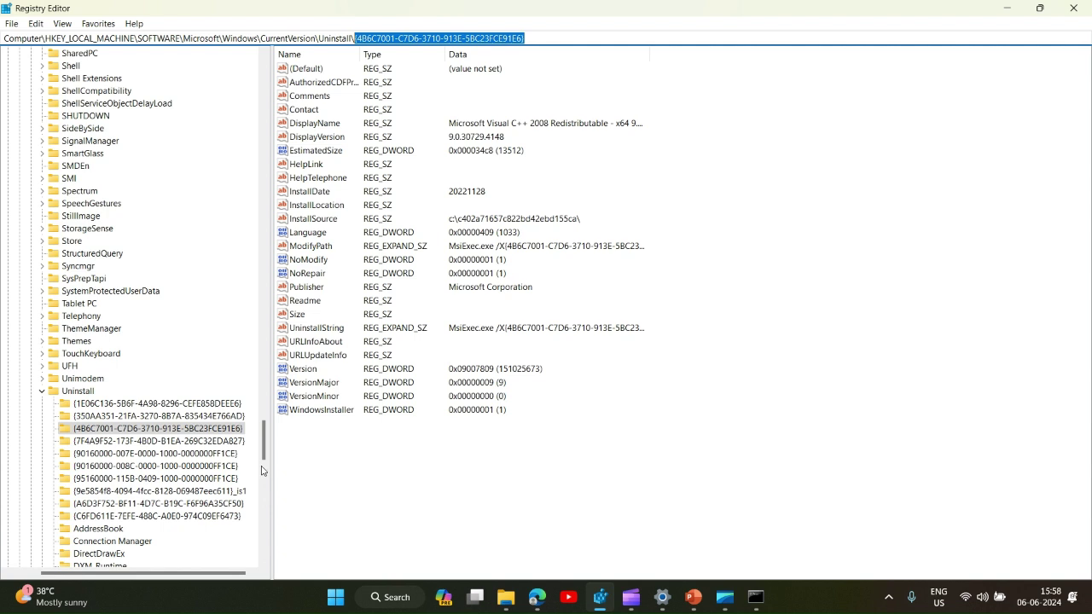
# Inspect the values of the next three GUID-named keys under Uninstall to identify which applications they belong to
pyautogui.scroll(-1, 263, 442)
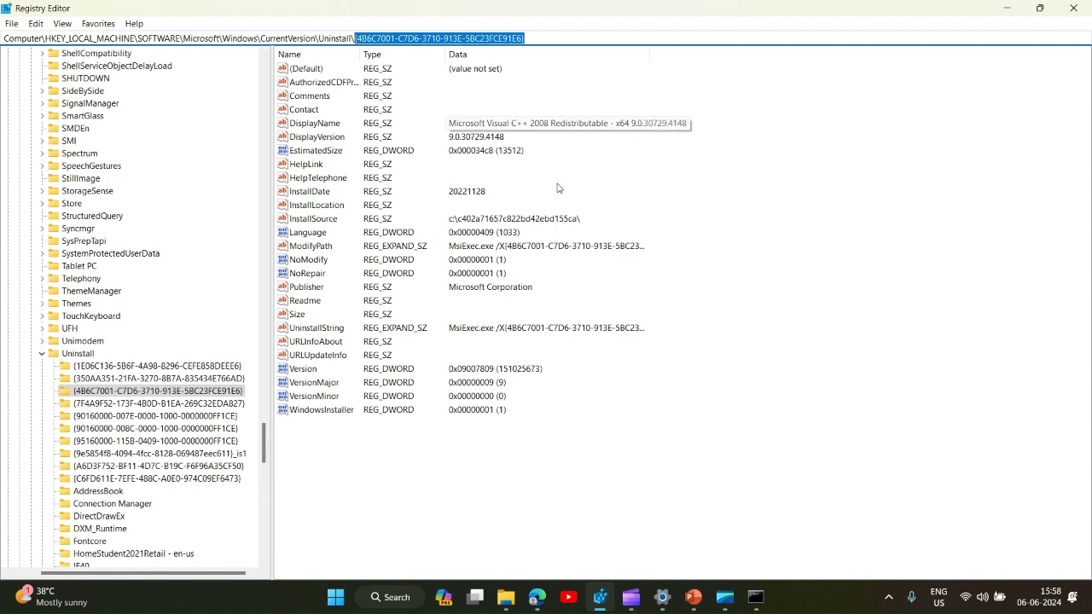
pyautogui.click(193, 407)
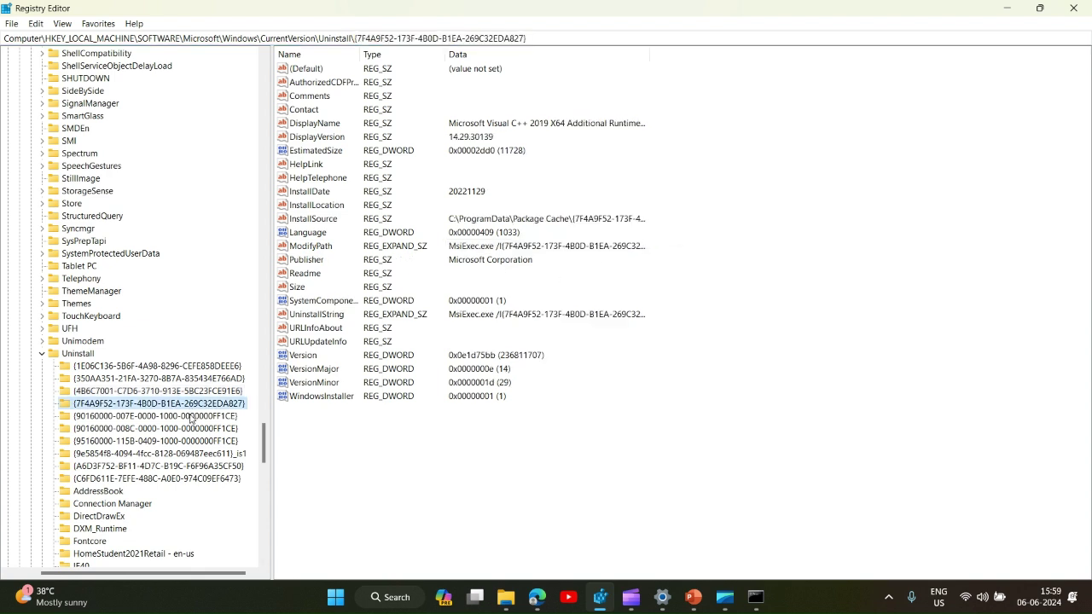
pyautogui.click(190, 416)
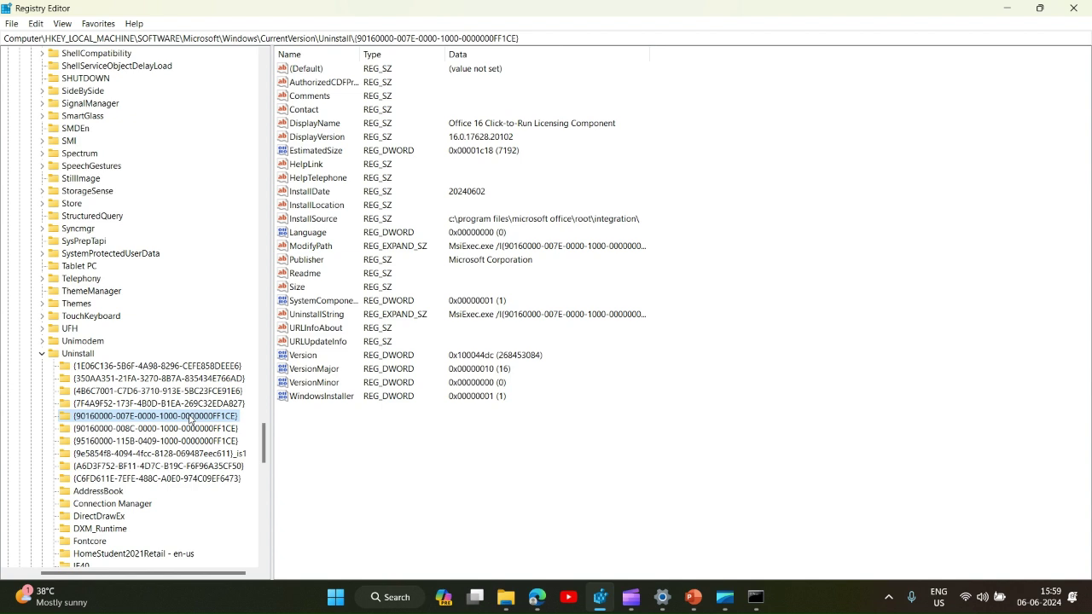
pyautogui.click(192, 429)
# Open the VLC media player key under Uninstall and look up its UninstallString value
pyautogui.scroll(-2, 162, 508)
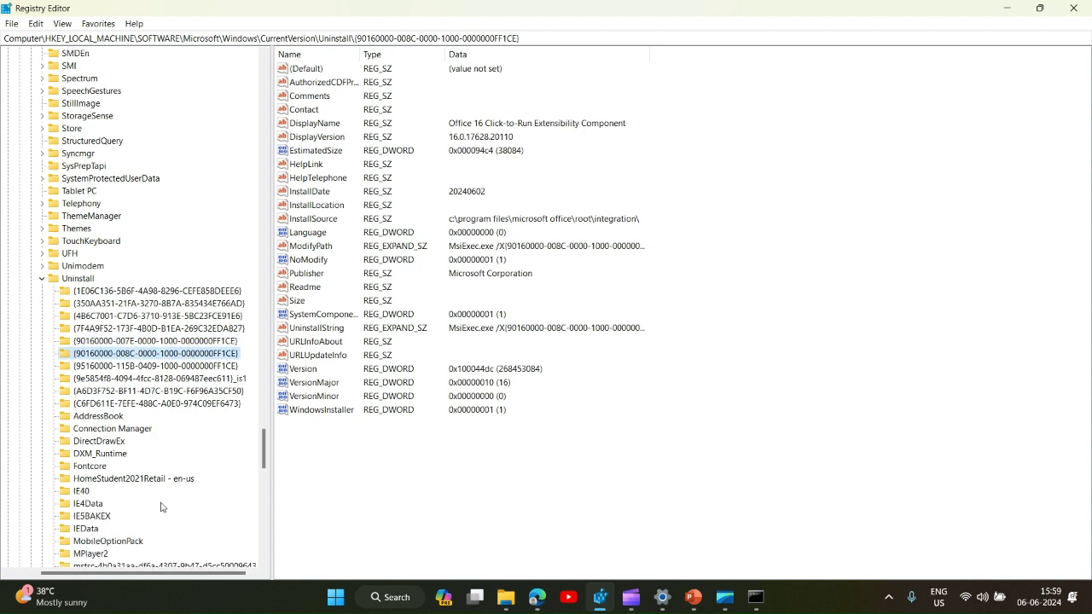
pyautogui.scroll(-2, 162, 508)
pyautogui.click(133, 543)
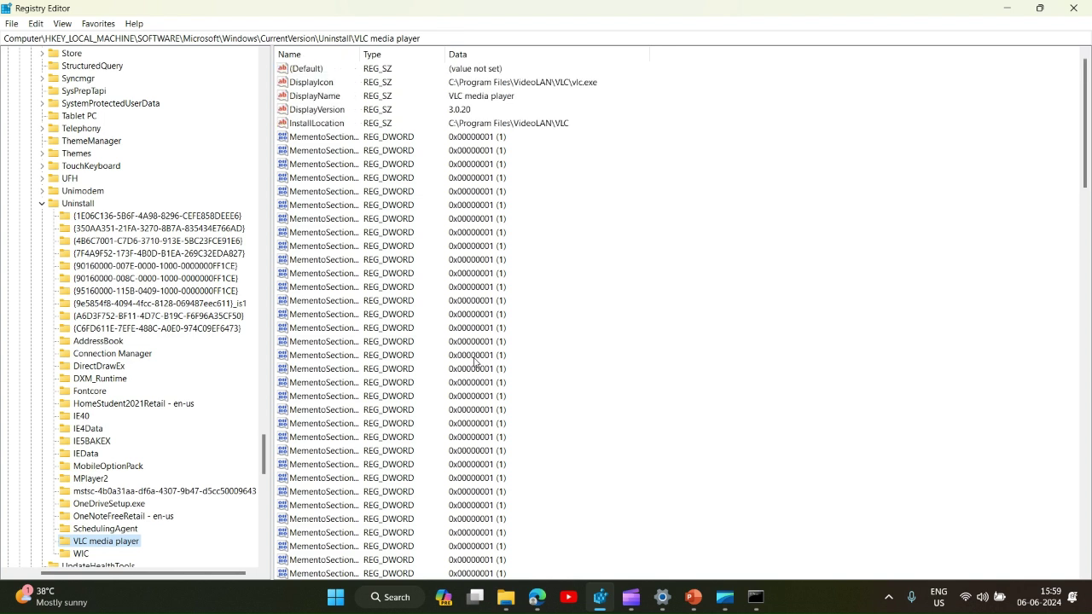
pyautogui.scroll(-20, 474, 366)
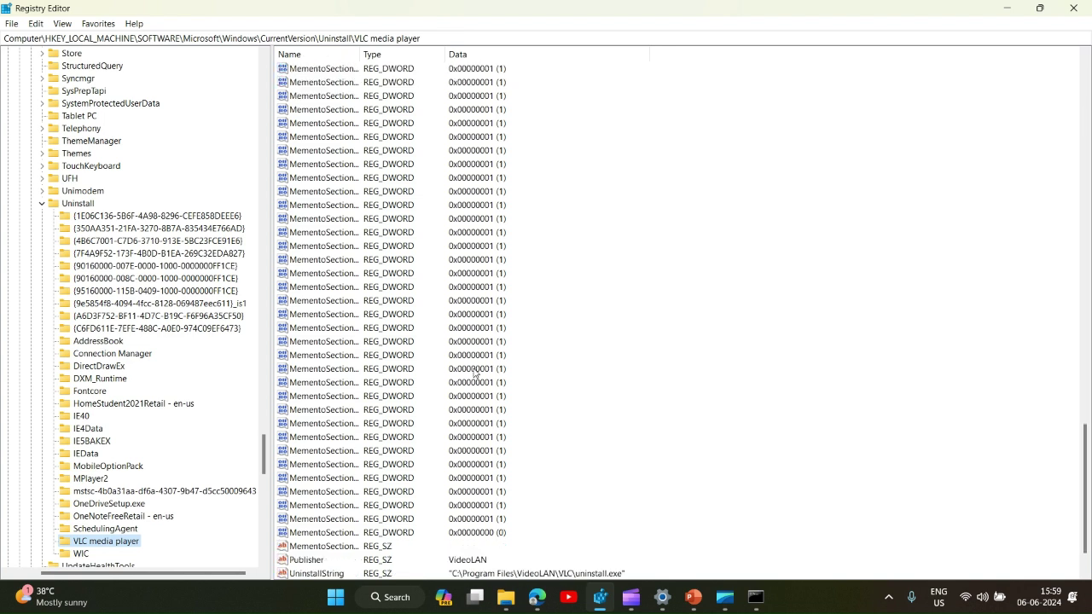
pyautogui.scroll(-2, 475, 372)
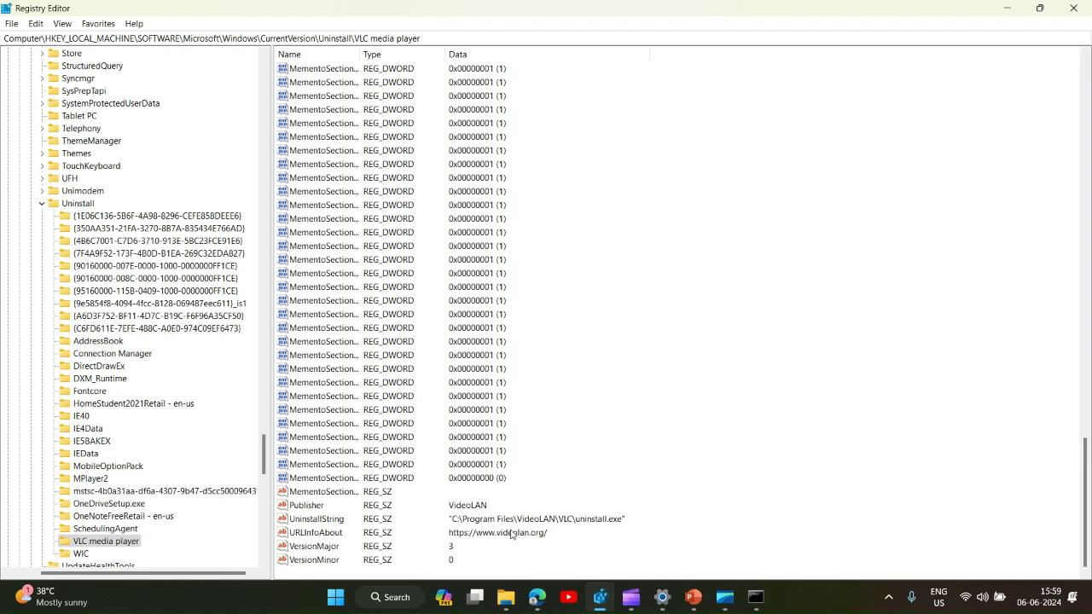
# Switch to the Intune app form and enter c:\program files\VideoLan\VLC in the uninstall command, checking the path against the registry
pyautogui.click(539, 599)
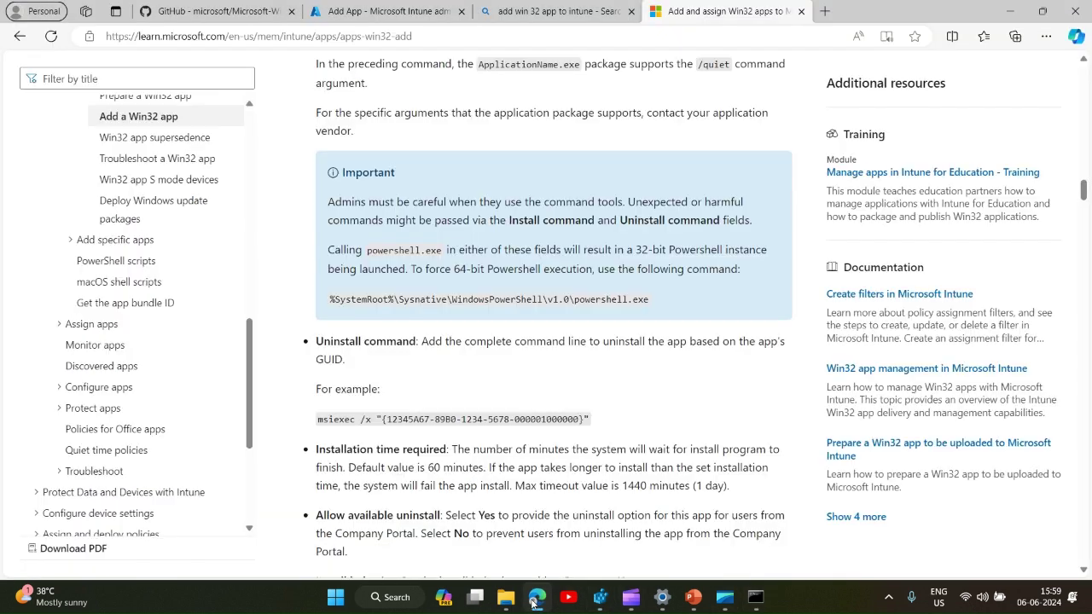
pyautogui.scroll(-6, 583, 510)
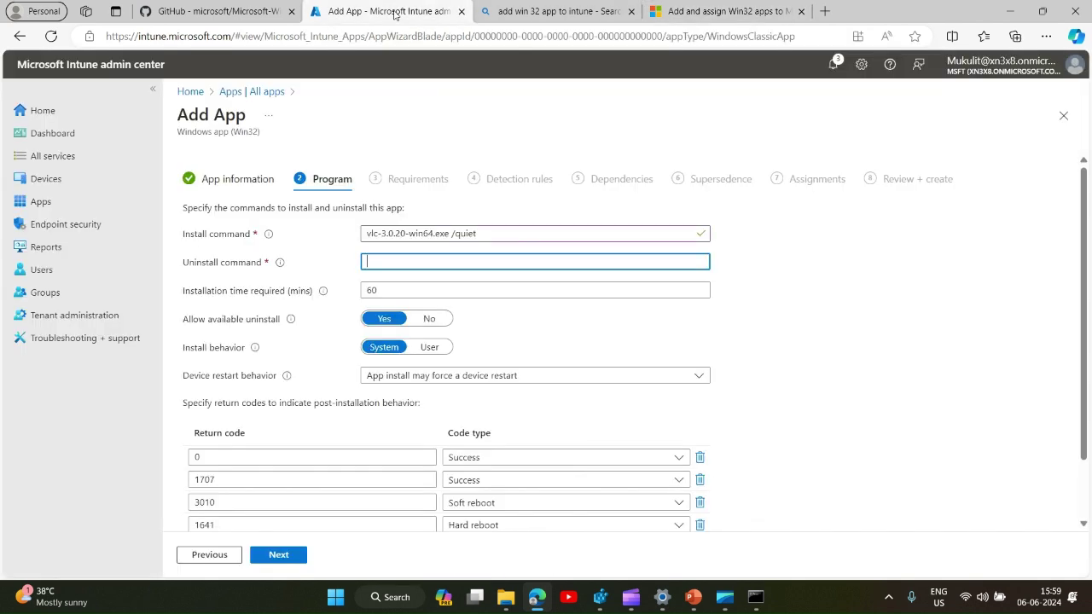
pyautogui.click(394, 12)
pyautogui.write('c:\\programfiles')
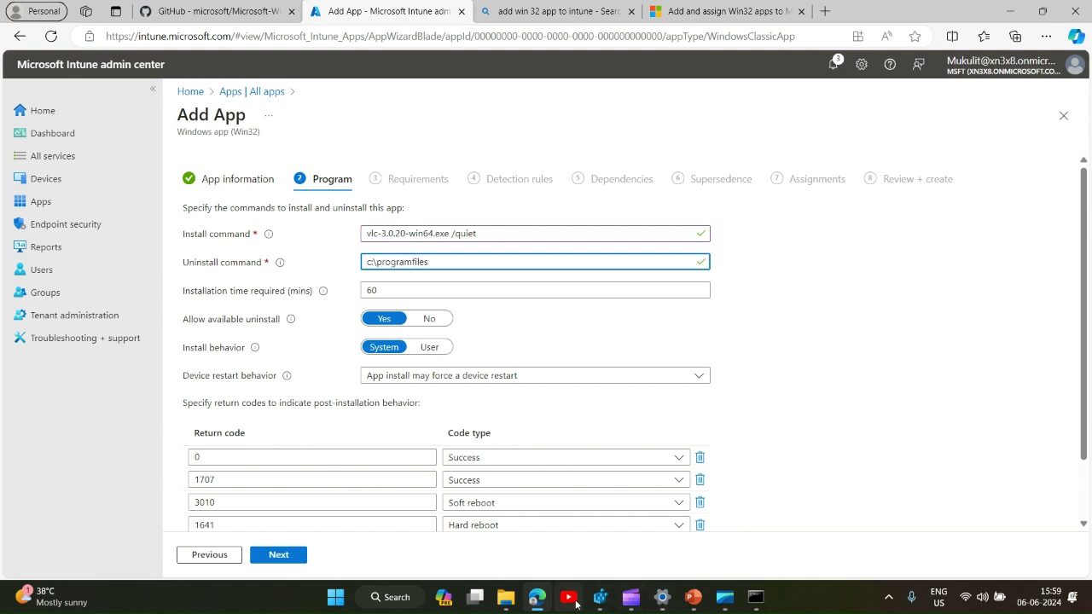
pyautogui.click(506, 602)
pyautogui.click(601, 598)
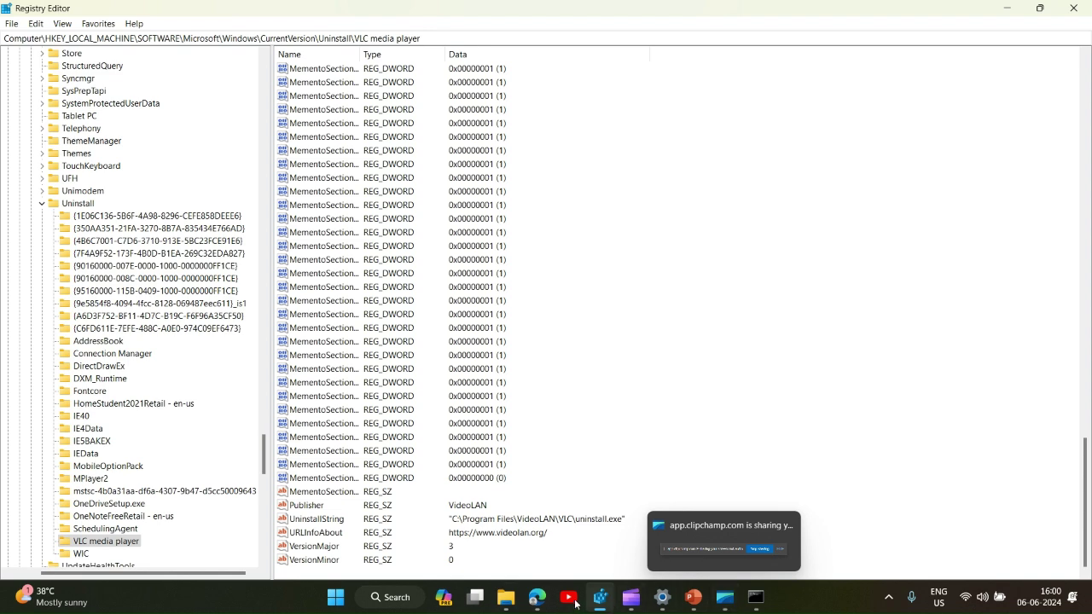
pyautogui.click(535, 600)
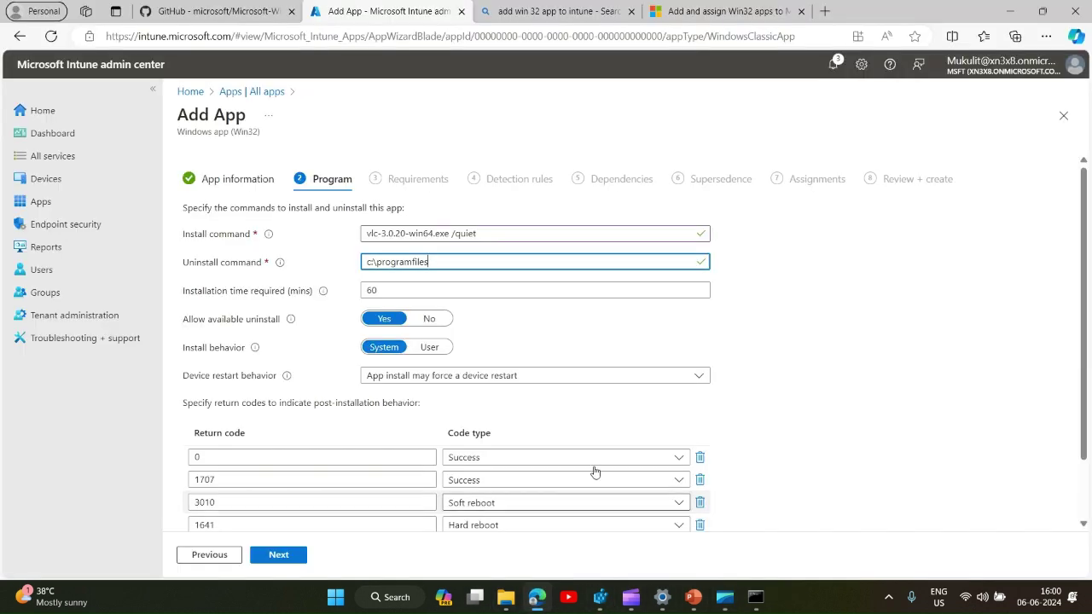
pyautogui.click(412, 262)
pyautogui.write('files')
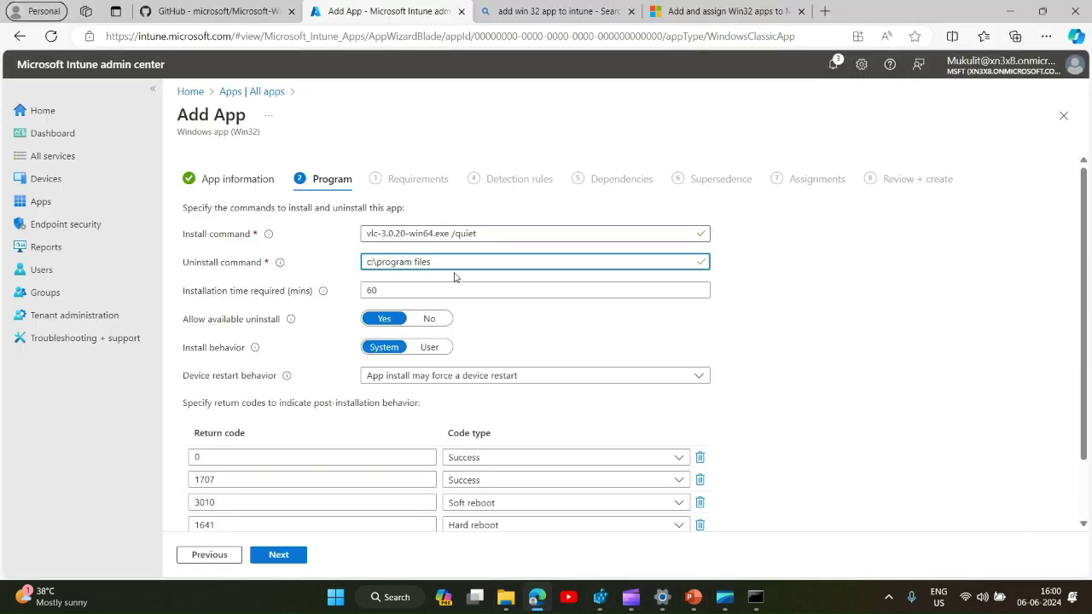
pyautogui.write('\\VideoLan\\VLC')
# Complete the uninstall command as "c:\program files\Video Lan\VLC\uninstall.exe", enclosed in quotation marks, after rechecking the registry's UninstallString
pyautogui.click(602, 606)
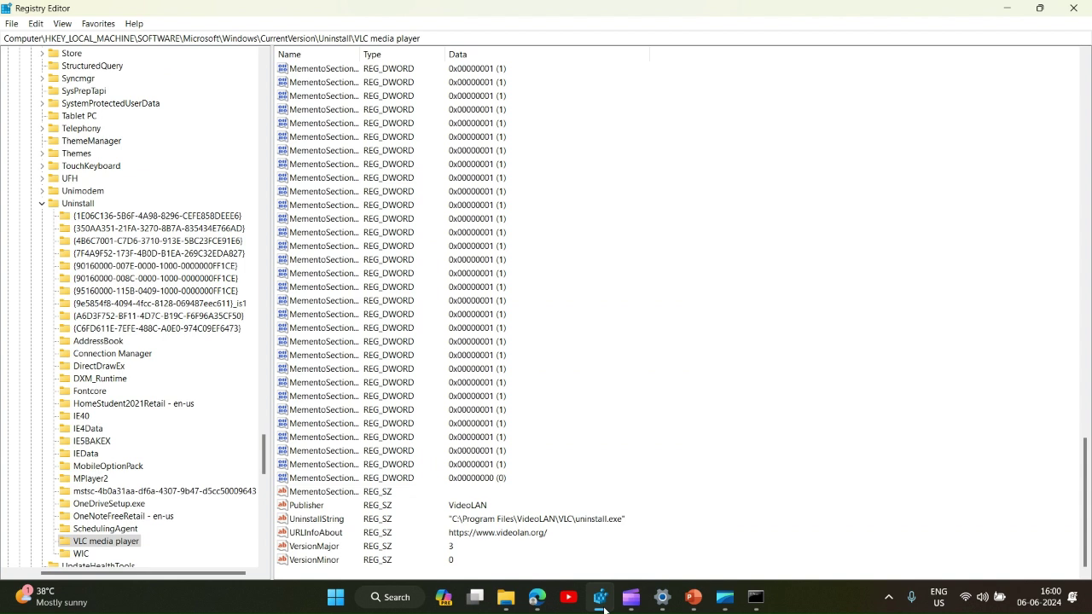
pyautogui.click(602, 602)
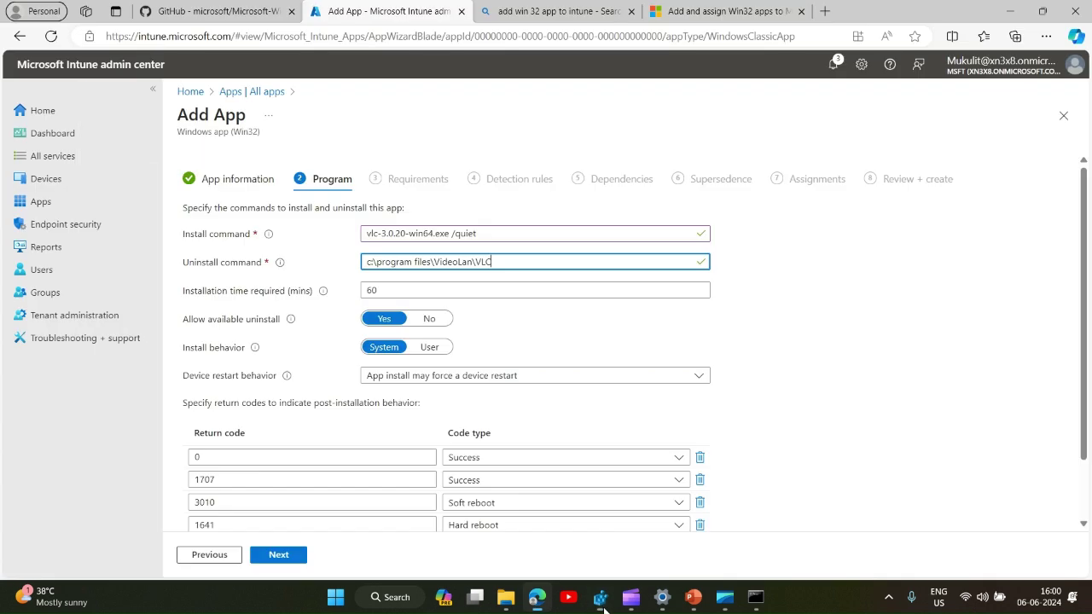
pyautogui.click(460, 264)
pyautogui.write('all.exe')
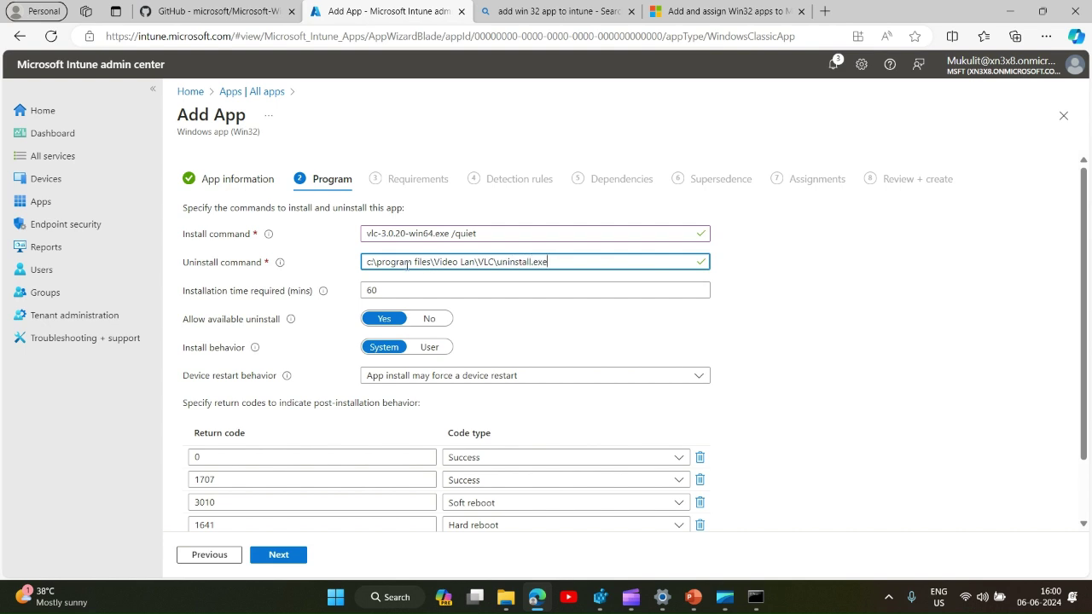
pyautogui.click(367, 263)
pyautogui.write('"')
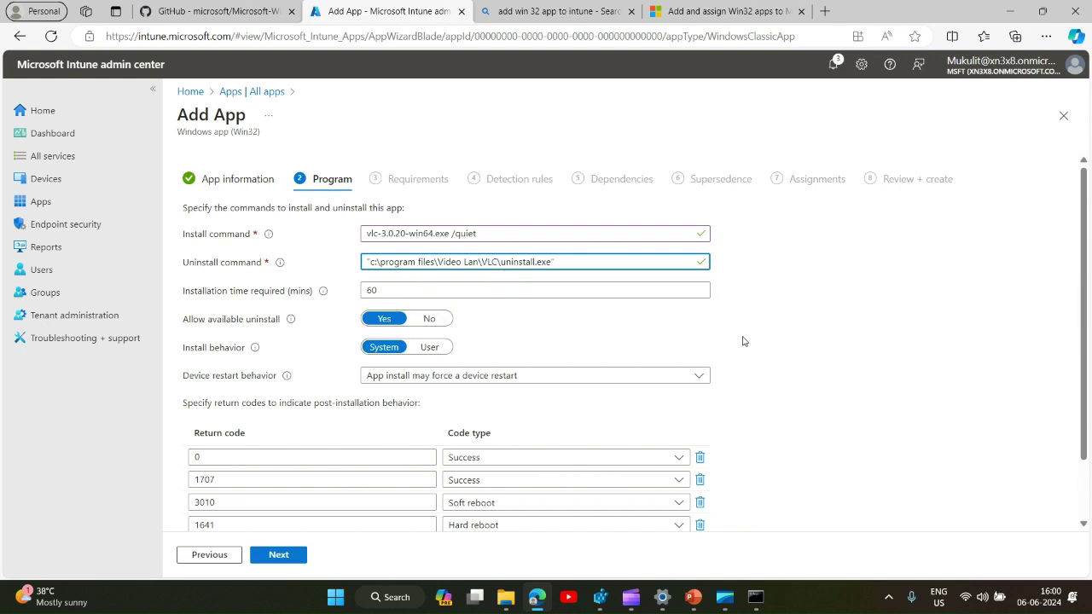
pyautogui.scroll(-1, 797, 330)
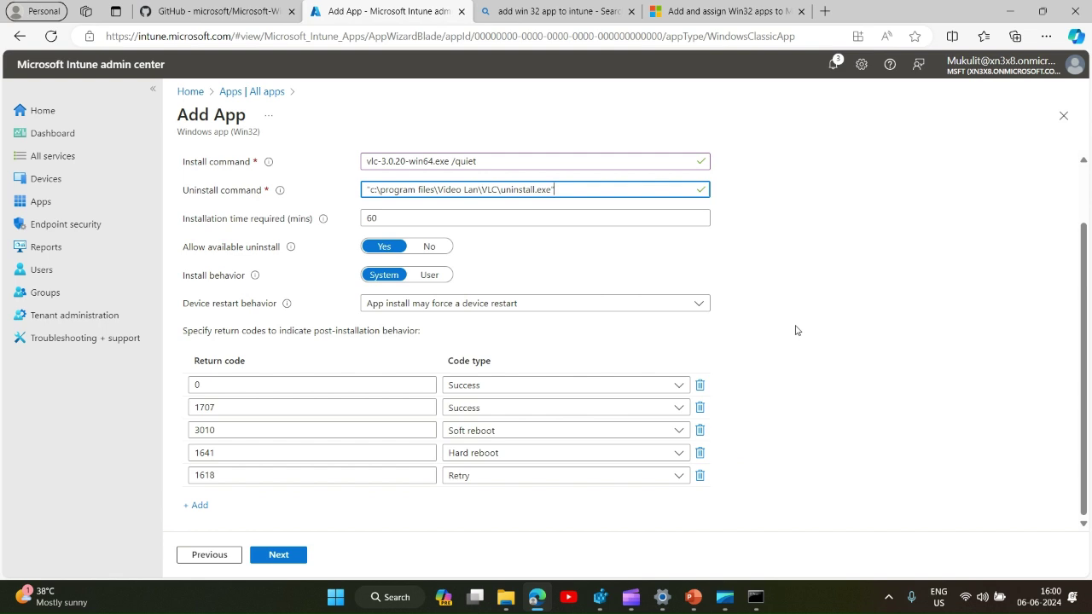
# Set the app requirements to 64-bit architecture and minimum operating system Windows 10 21H1, and proceed to the detection rules
pyautogui.click(280, 556)
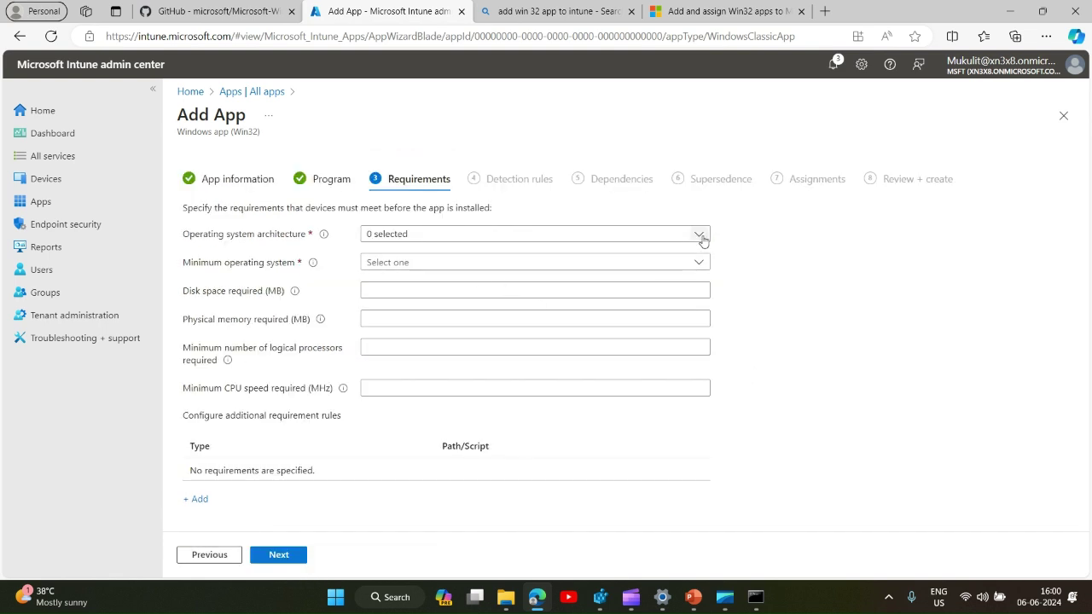
pyautogui.click(702, 240)
pyautogui.click(398, 278)
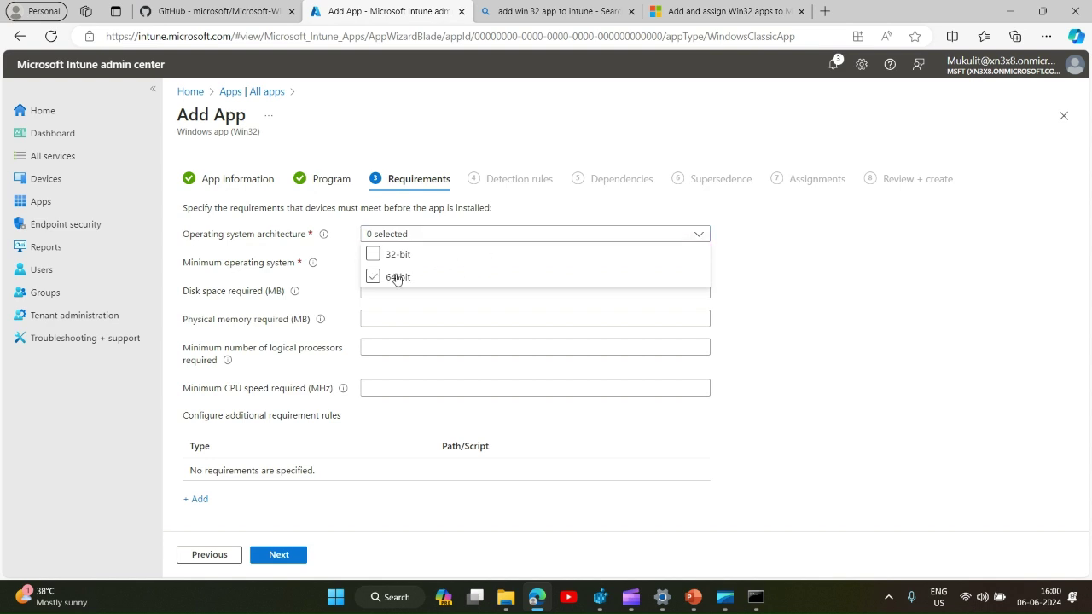
pyautogui.click(725, 280)
pyautogui.click(701, 262)
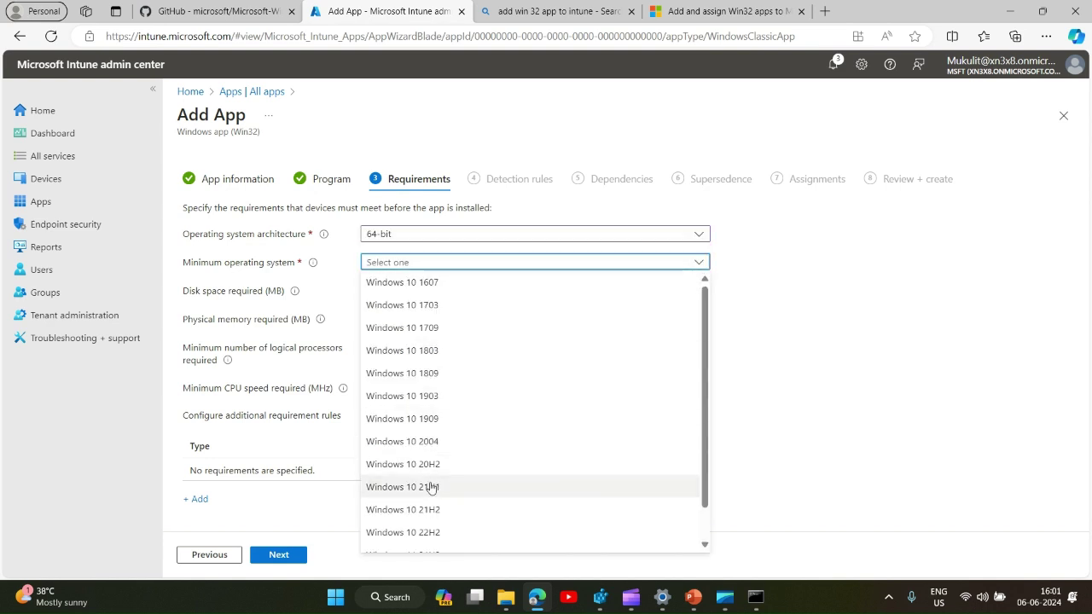
pyautogui.click(431, 487)
pyautogui.click(275, 555)
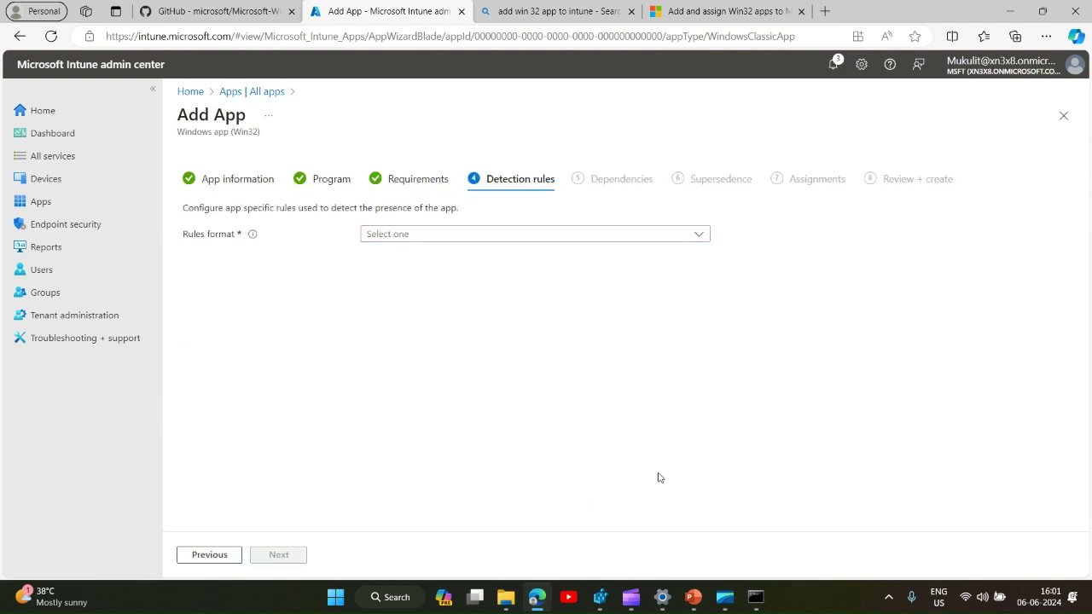
# Choose to manually configure detection rules and add a rule of type File
pyautogui.click(697, 238)
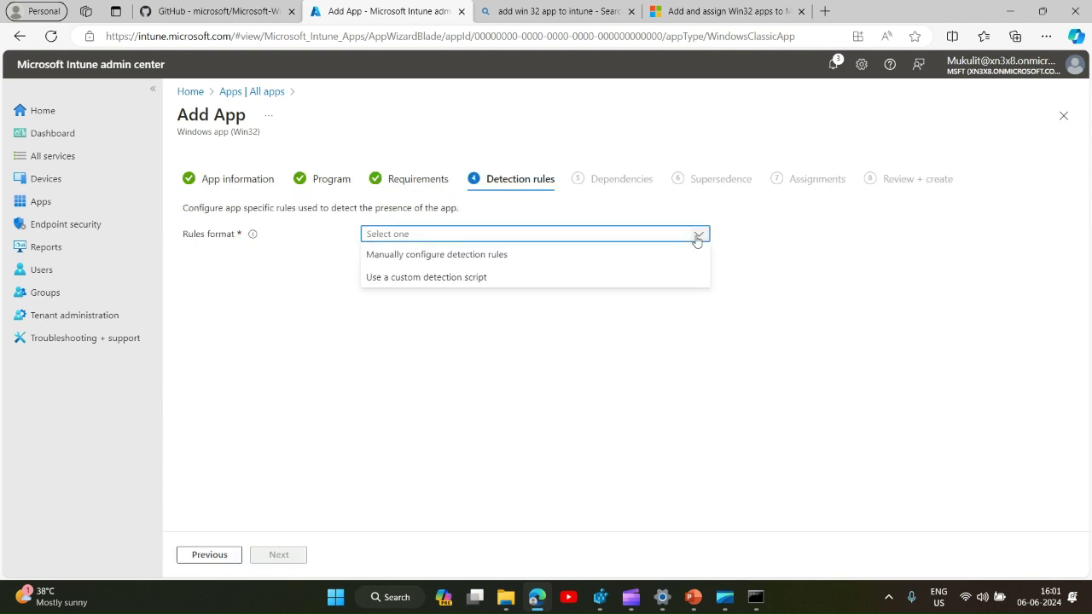
pyautogui.click(470, 256)
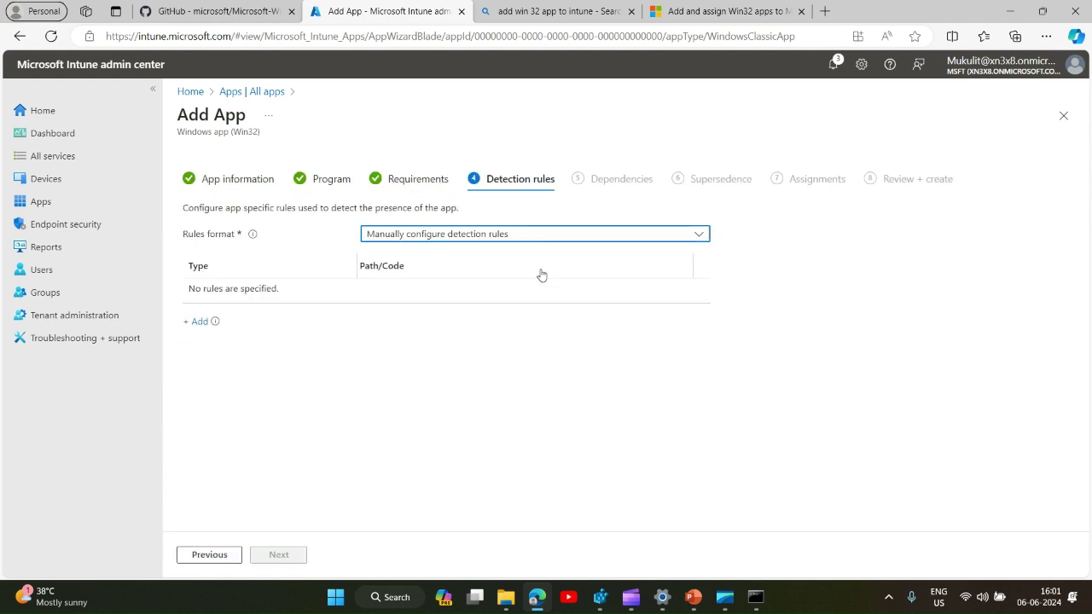
pyautogui.click(202, 323)
pyautogui.click(1037, 173)
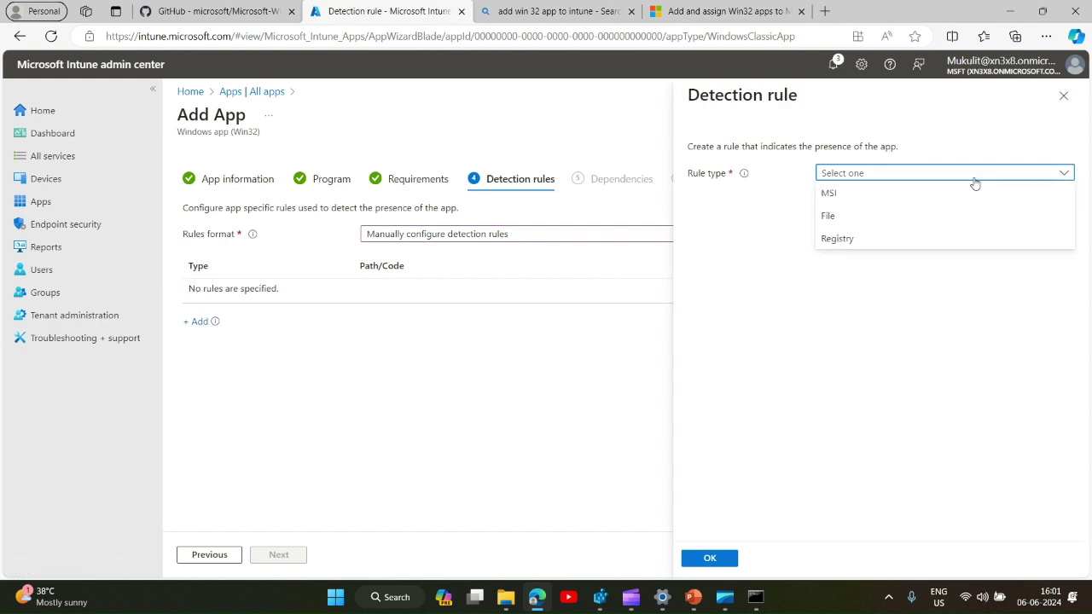
pyautogui.click(845, 215)
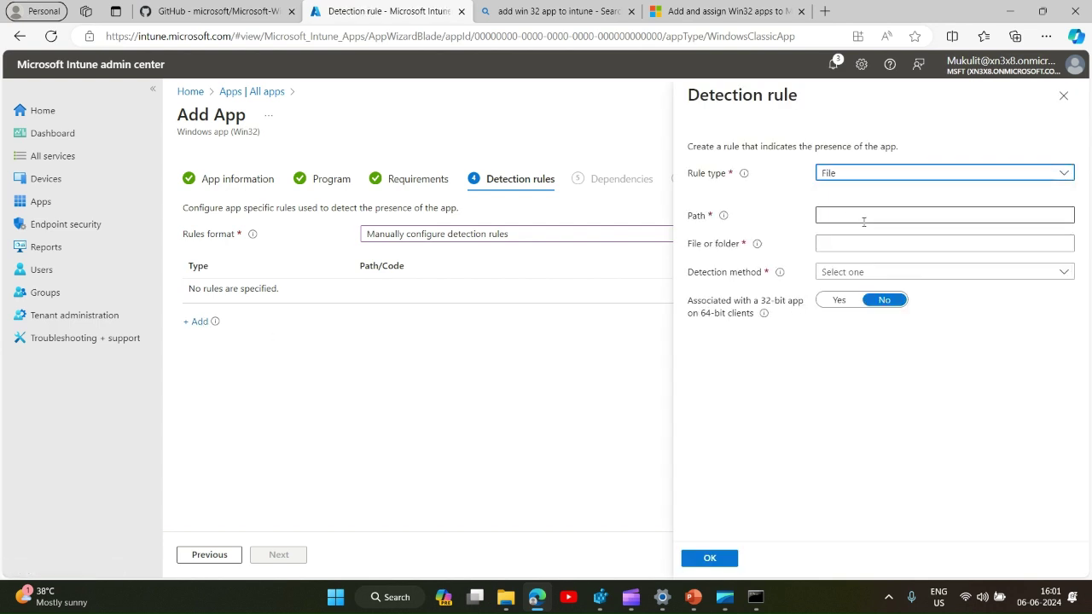
pyautogui.click(840, 216)
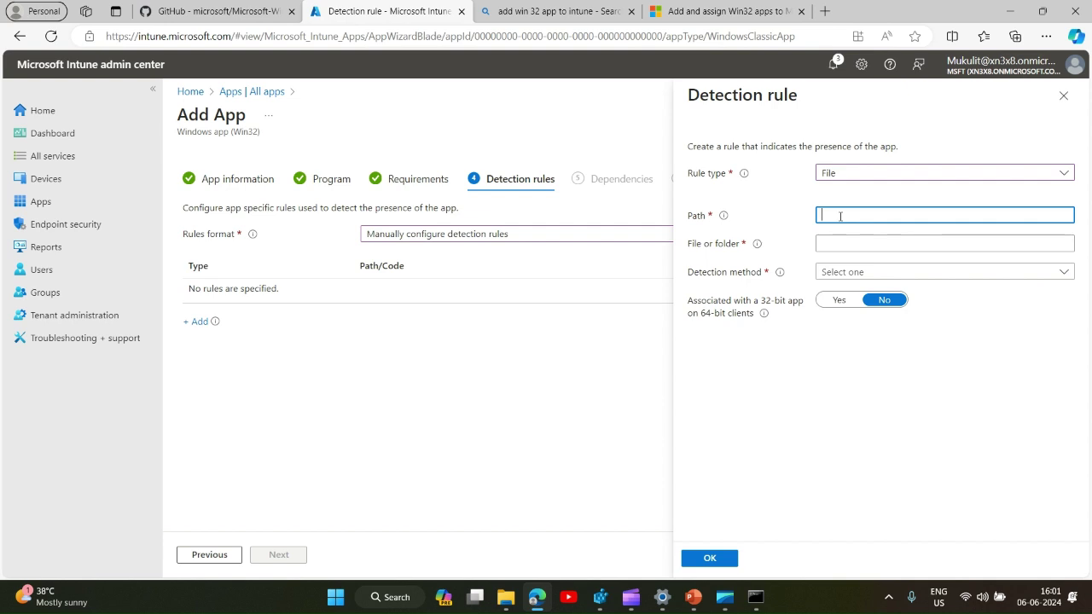
pyautogui.click(906, 176)
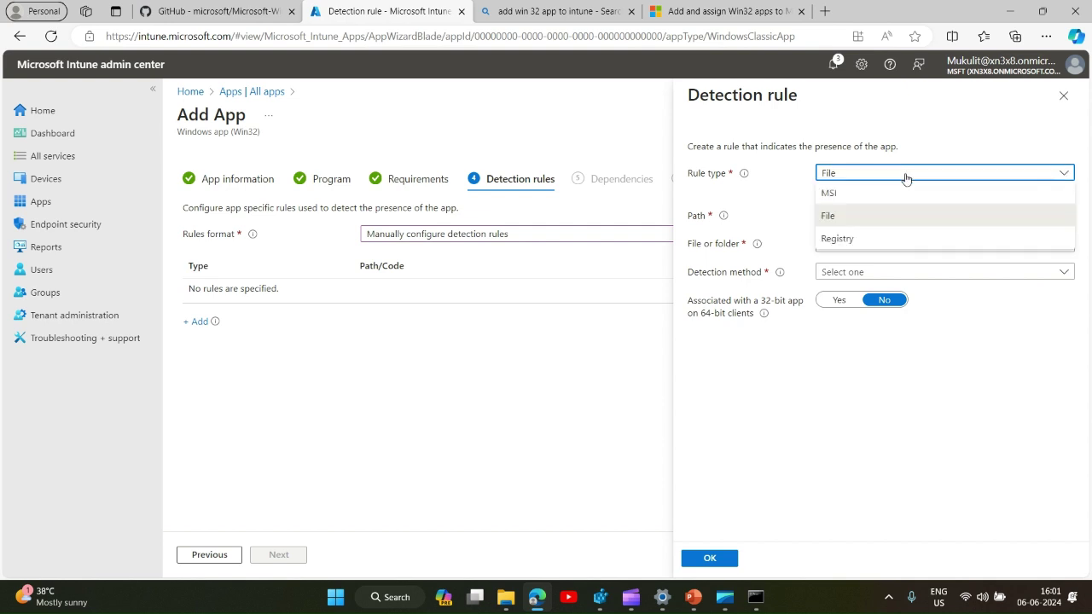
pyautogui.click(844, 238)
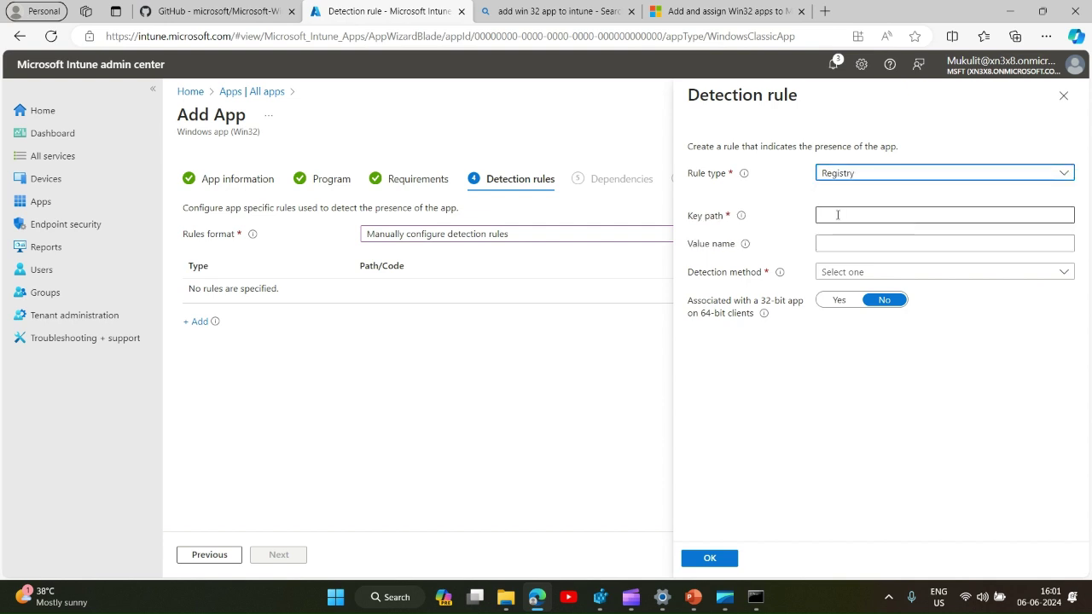
pyautogui.click(838, 215)
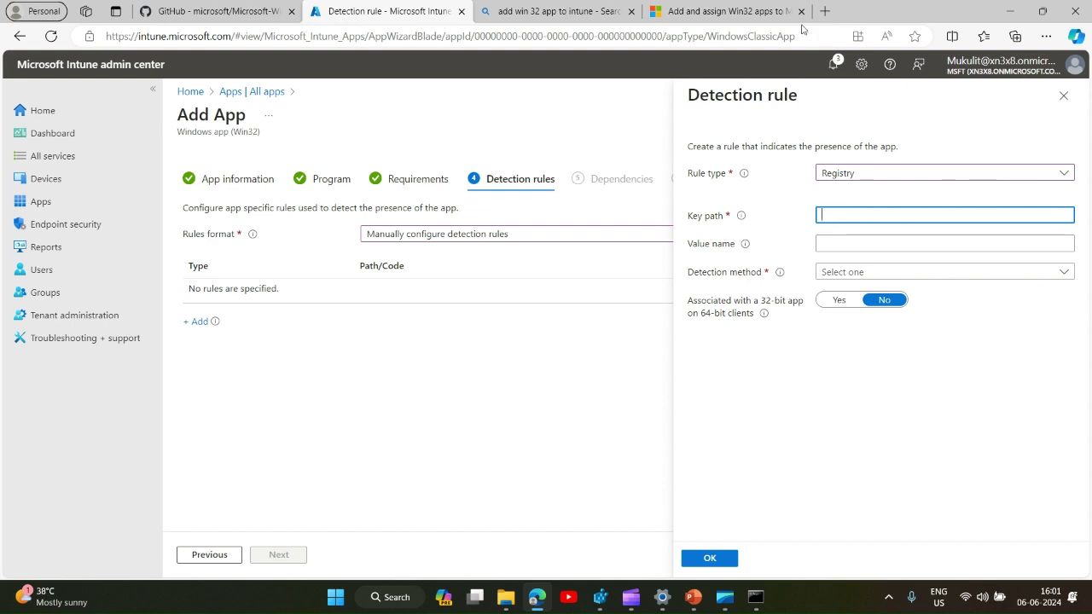
pyautogui.moveTo(598, 606)
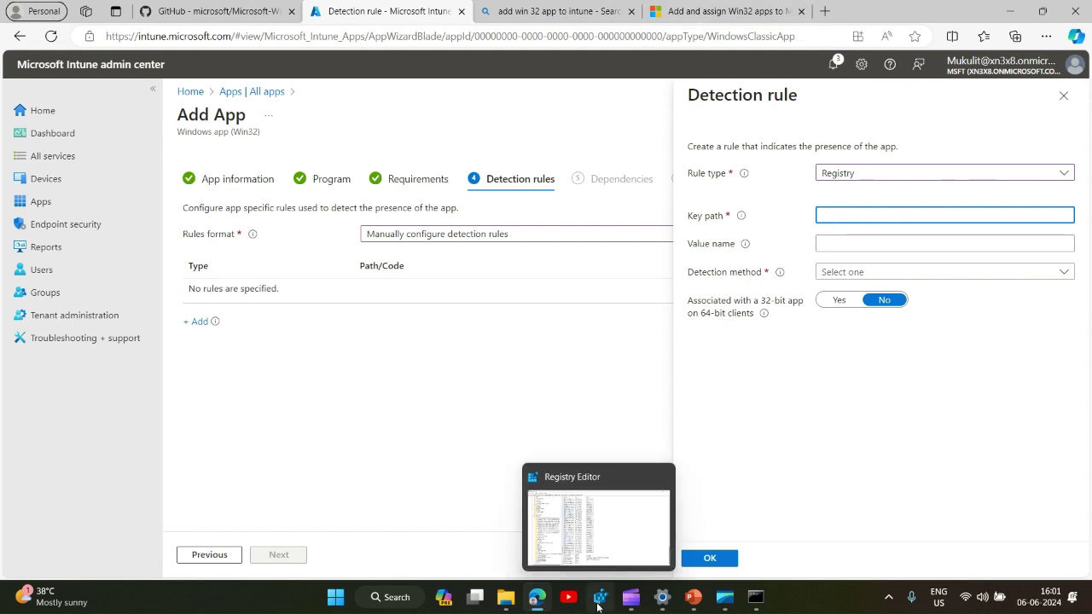
pyautogui.click(1065, 273)
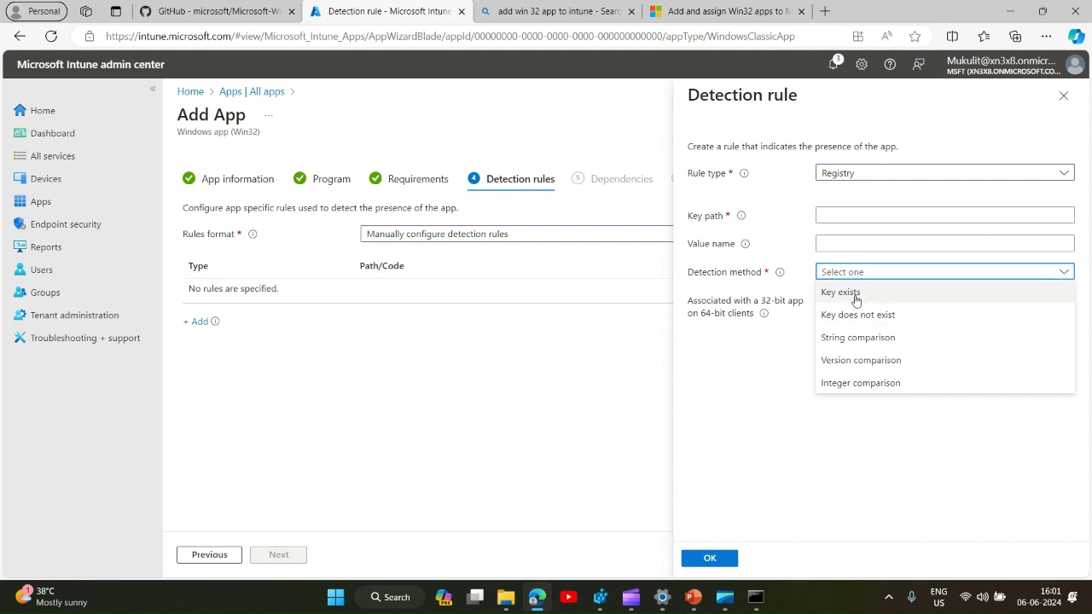
pyautogui.click(832, 215)
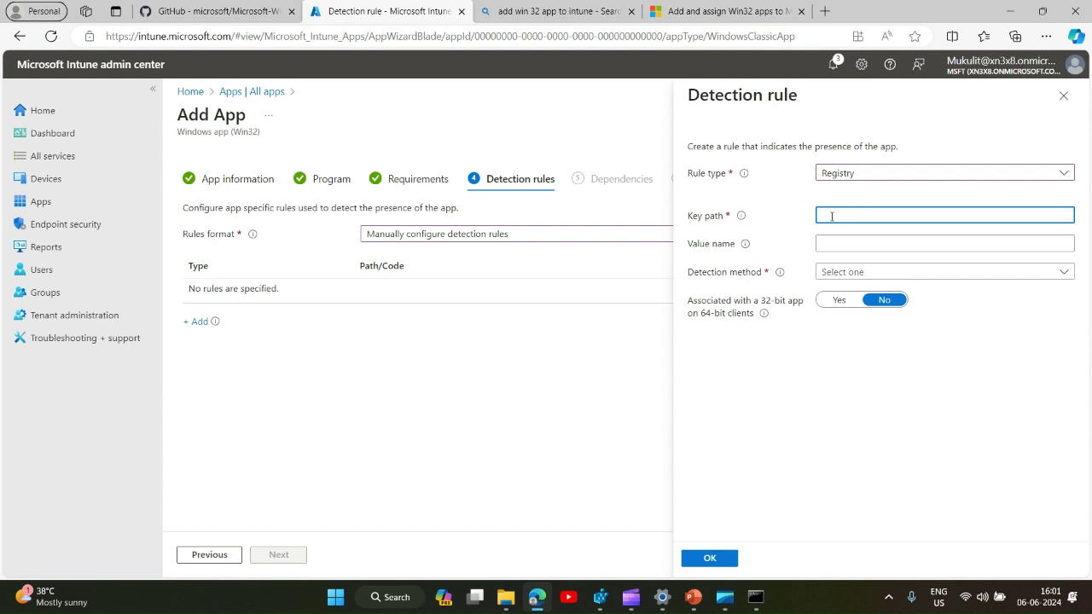
pyautogui.click(953, 174)
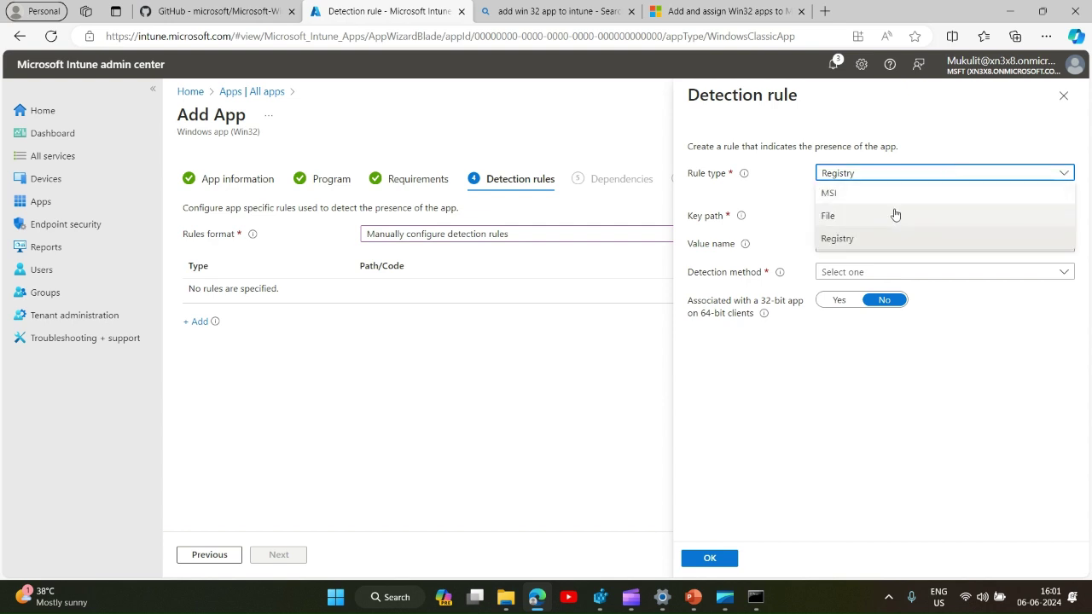
pyautogui.click(868, 216)
# Save the file detection rule with path c:\prgram files\video lan, folder VLC and detection method File or folder exists
pyautogui.click(823, 216)
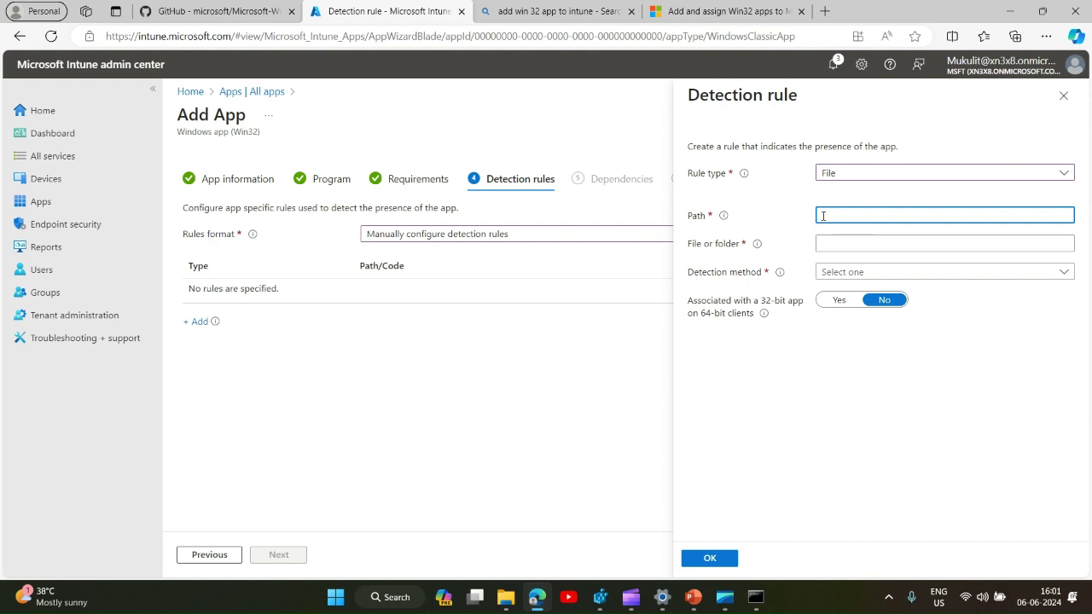
pyautogui.write('C:\\')
pyautogui.write('prgram files\\videolan')
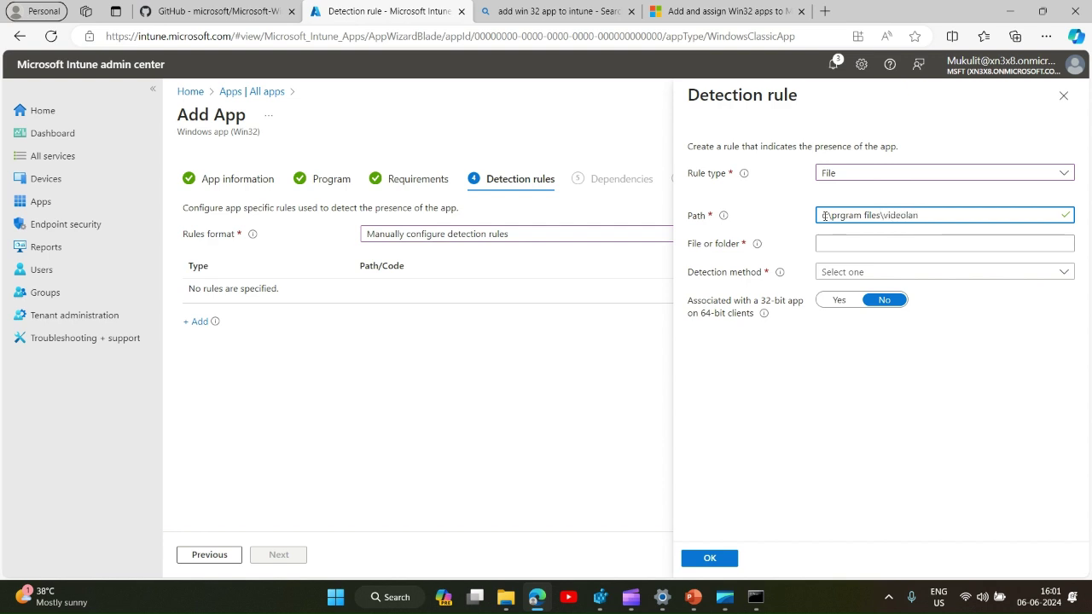
pyautogui.click(906, 215)
pyautogui.click(852, 245)
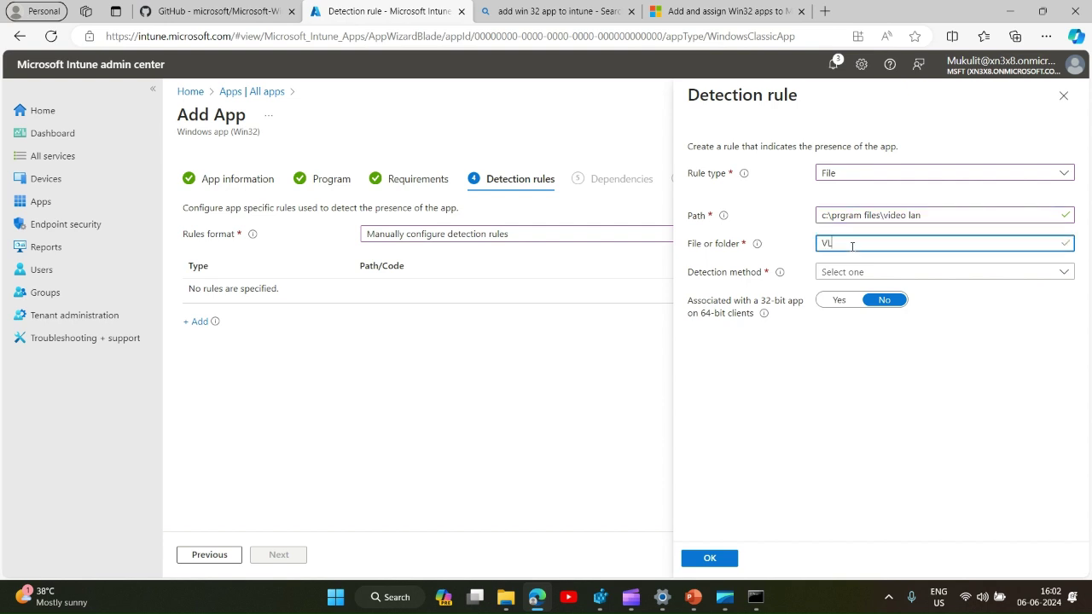
pyautogui.write('VLC')
pyautogui.click(1063, 274)
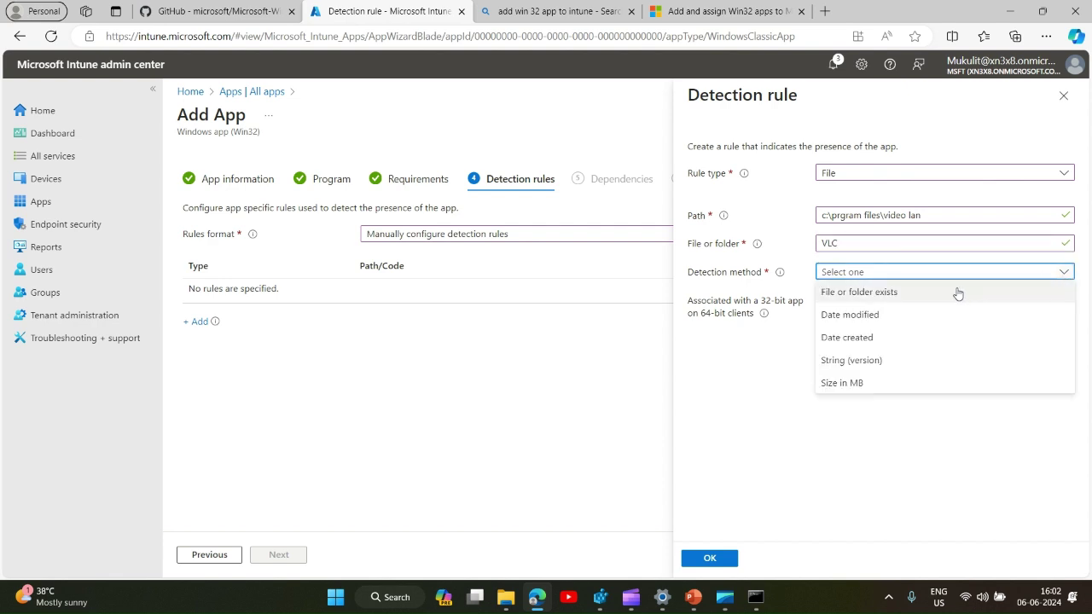
pyautogui.click(899, 299)
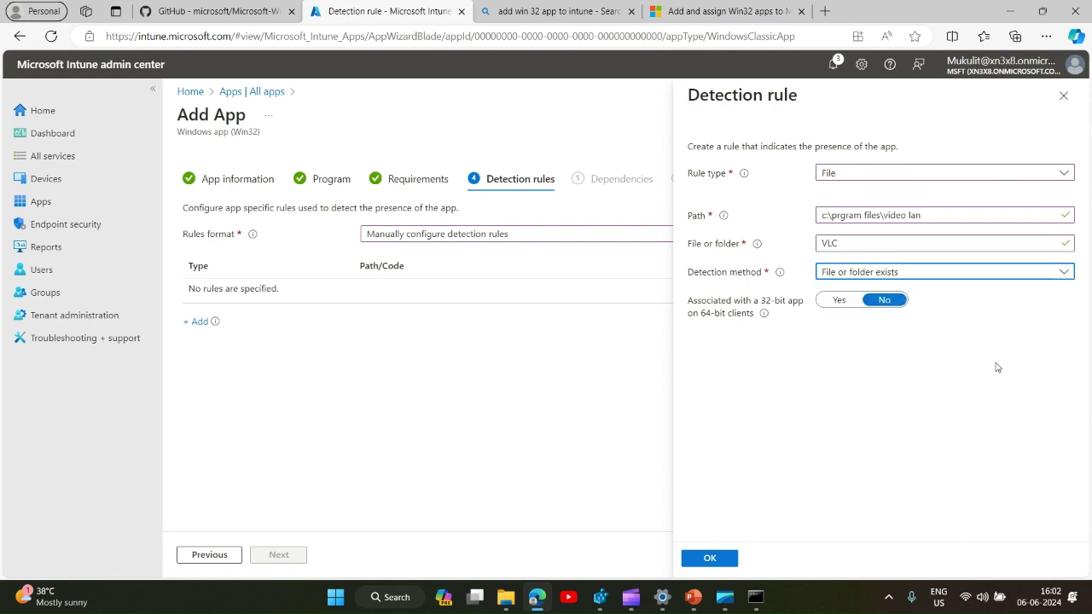
pyautogui.click(712, 563)
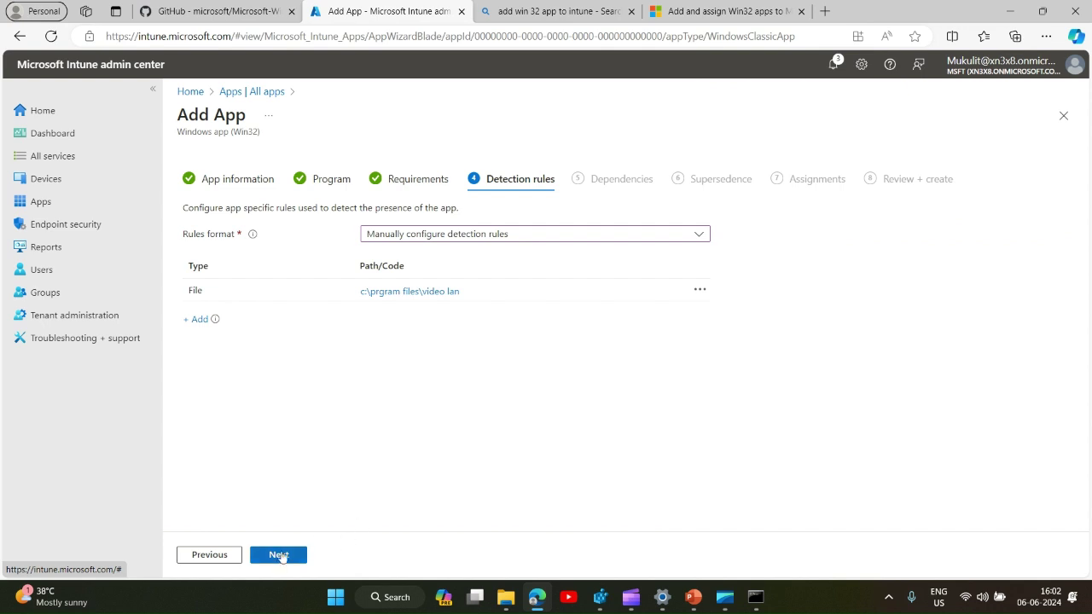
# Proceed without adding dependencies, supersedence or assignments, and create the VLC Win32 app
pyautogui.click(279, 555)
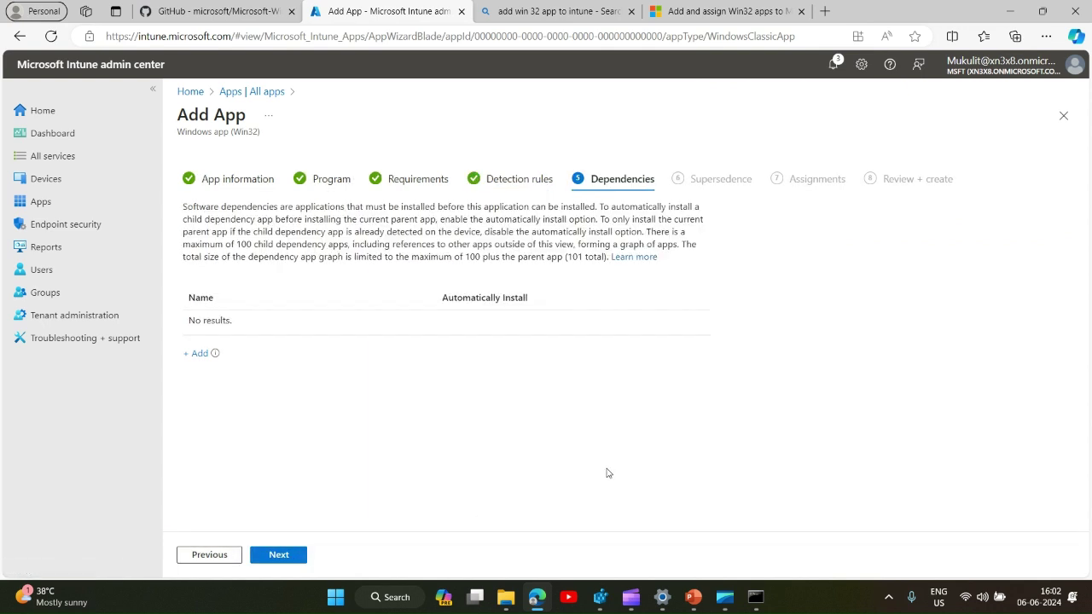
pyautogui.click(281, 554)
pyautogui.click(281, 556)
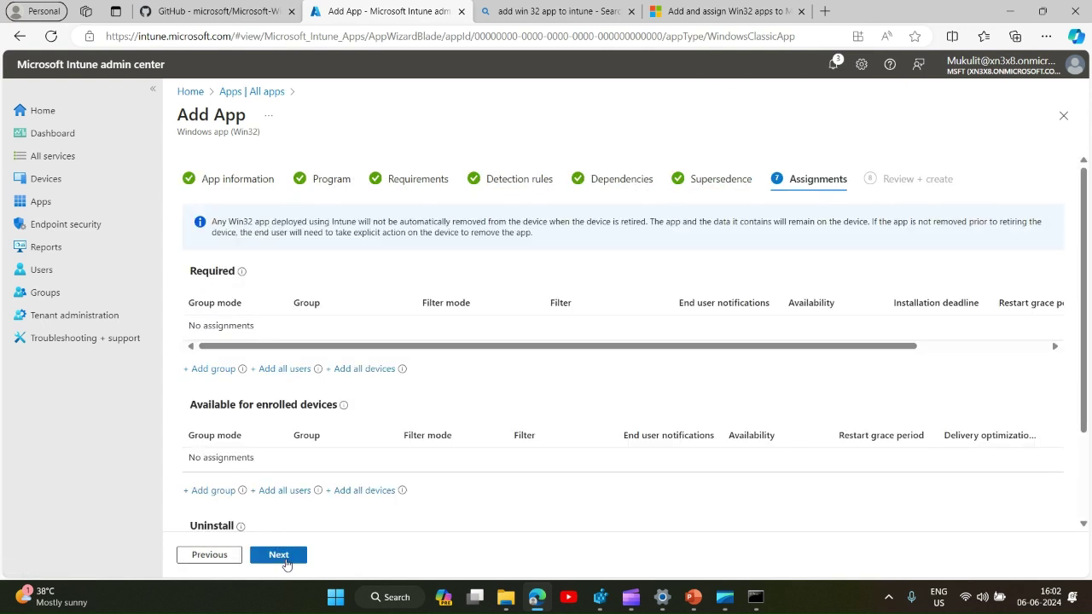
pyautogui.click(281, 555)
pyautogui.click(282, 559)
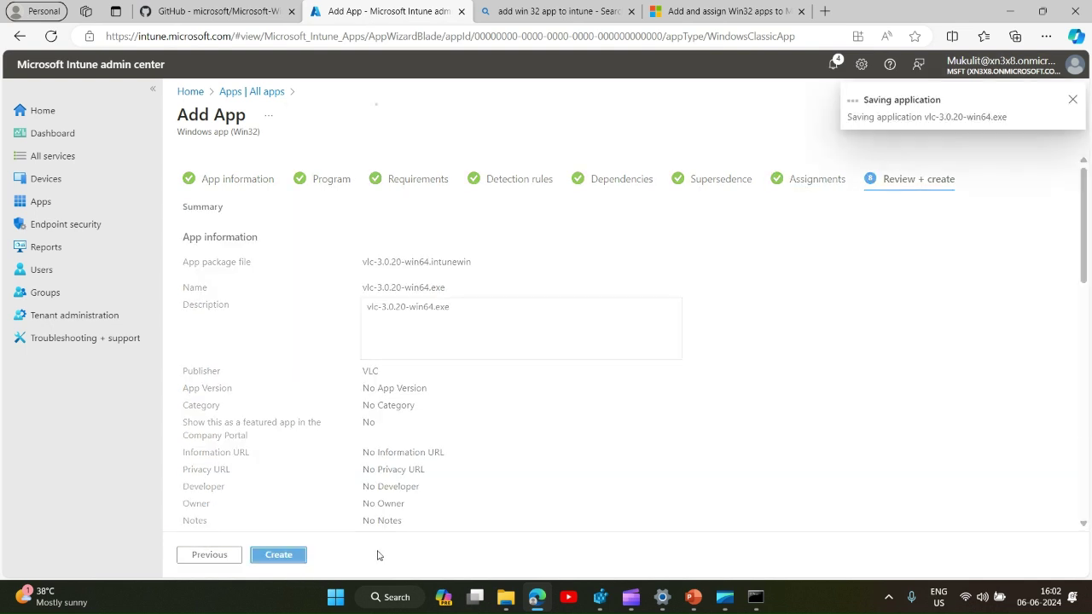